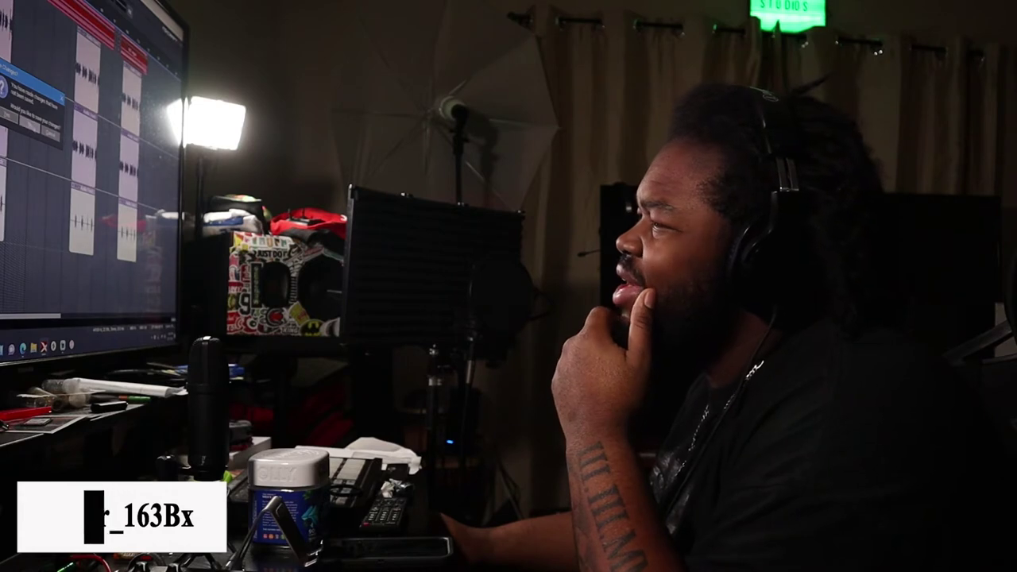
{"action": "key", "text": "Return"}
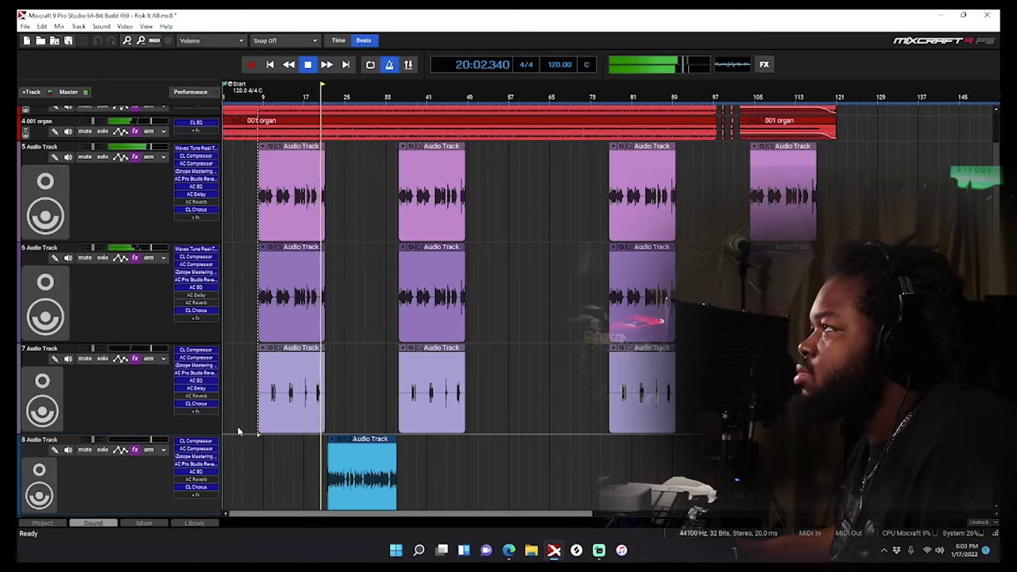
Stop playback and look through the saved effect chains available for track 5 without loading one
{"action": "key", "text": "space"}
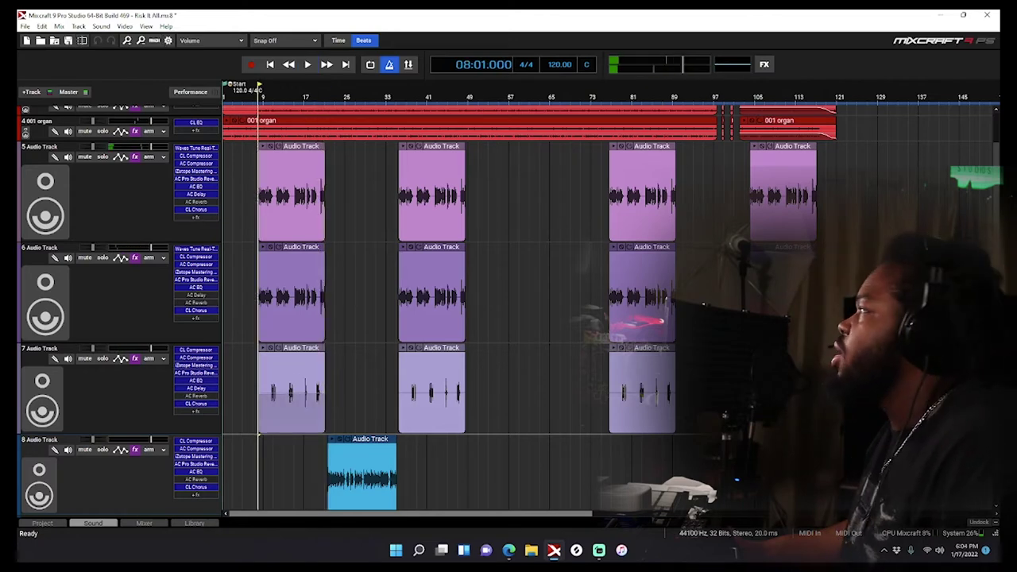
{"action": "scroll", "coordinate": [246, 429], "scroll_direction": "up", "scroll_amount": 2}
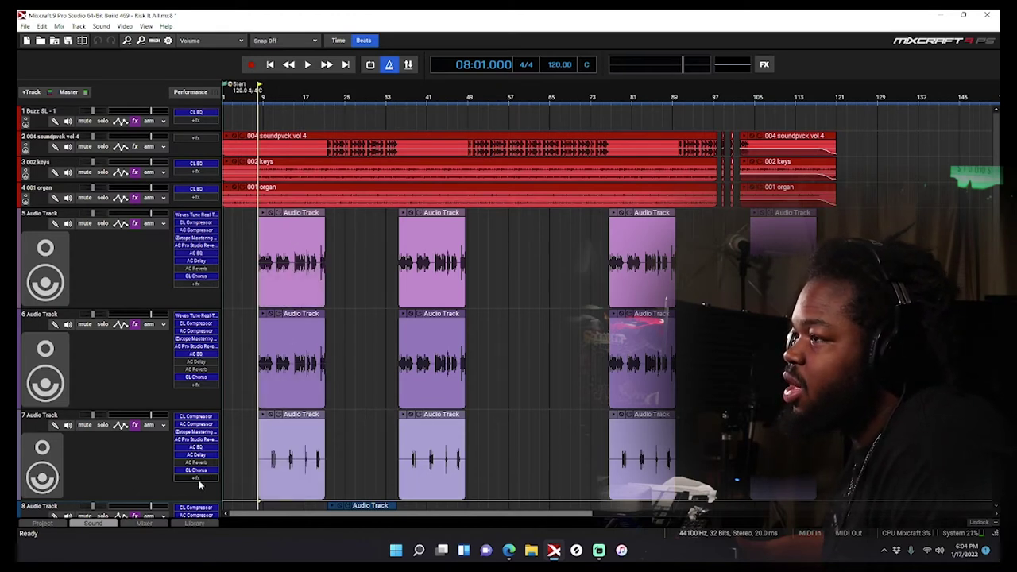
{"action": "left_click", "coordinate": [135, 224]}
{"action": "left_click", "coordinate": [387, 214]}
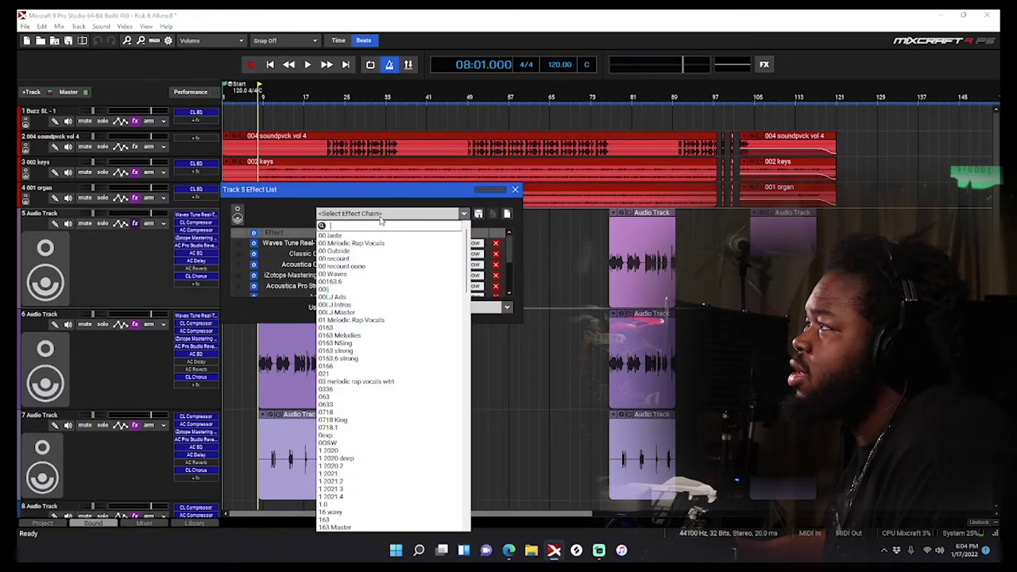
{"action": "key", "text": "Escape"}
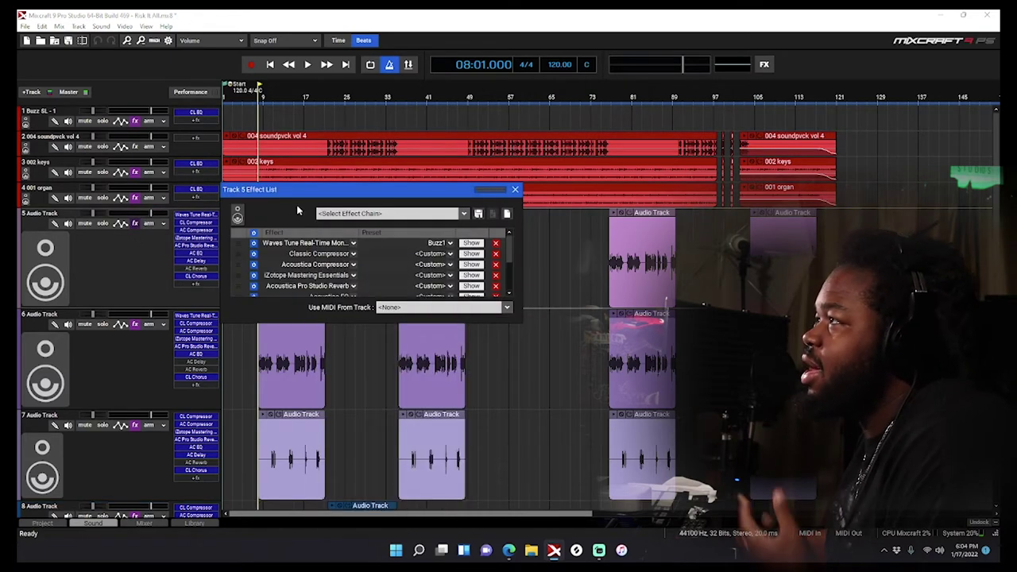
{"action": "left_click", "coordinate": [515, 189]}
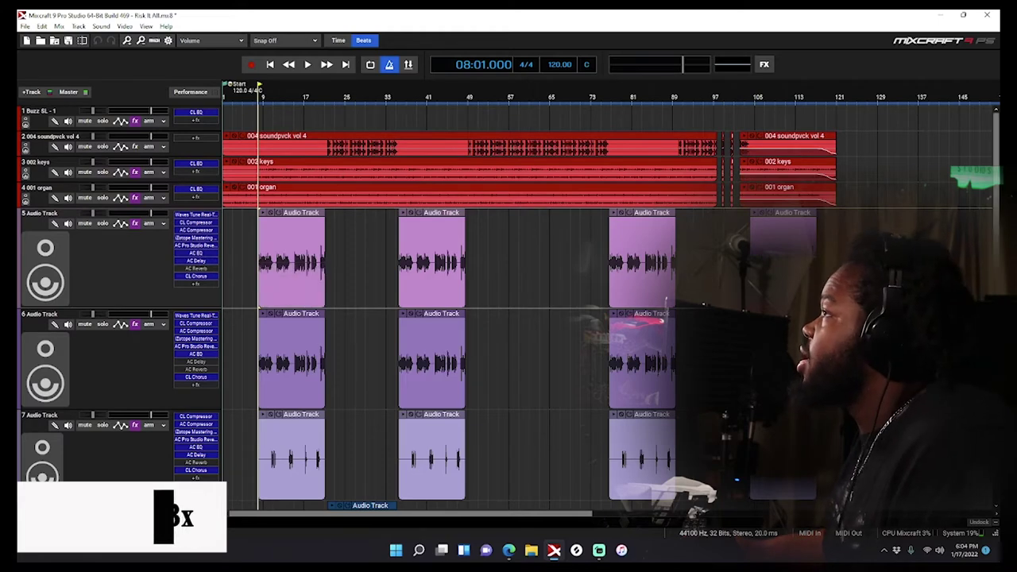
{"action": "scroll", "coordinate": [333, 282], "scroll_direction": "down", "scroll_amount": 2}
{"action": "scroll", "coordinate": [182, 200], "scroll_direction": "up", "scroll_amount": 2}
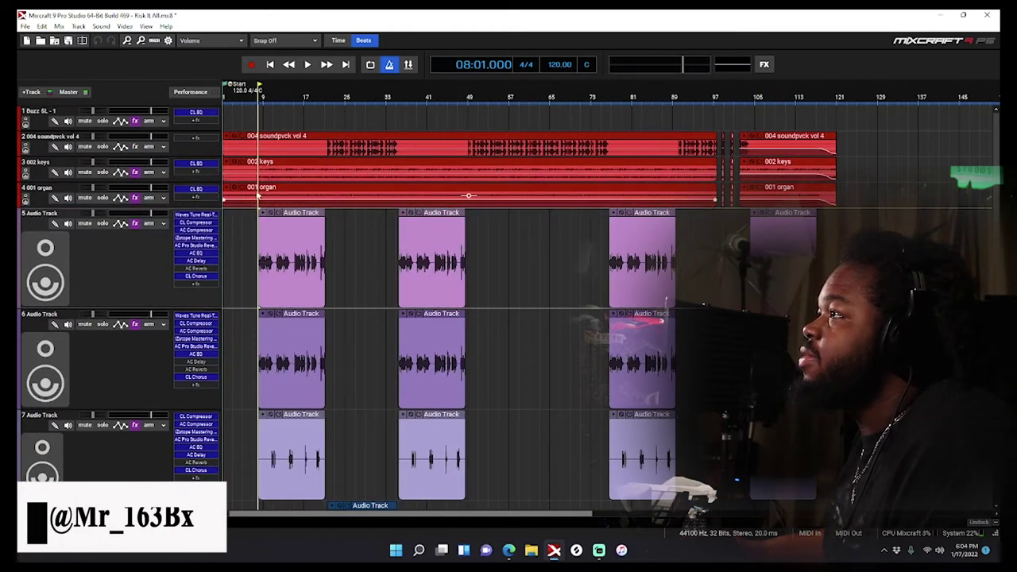
Add the Auto-Key (VST3) effect to the 001 organ track, return the playhead to the start and close the plugin window
{"action": "left_click", "coordinate": [196, 197]}
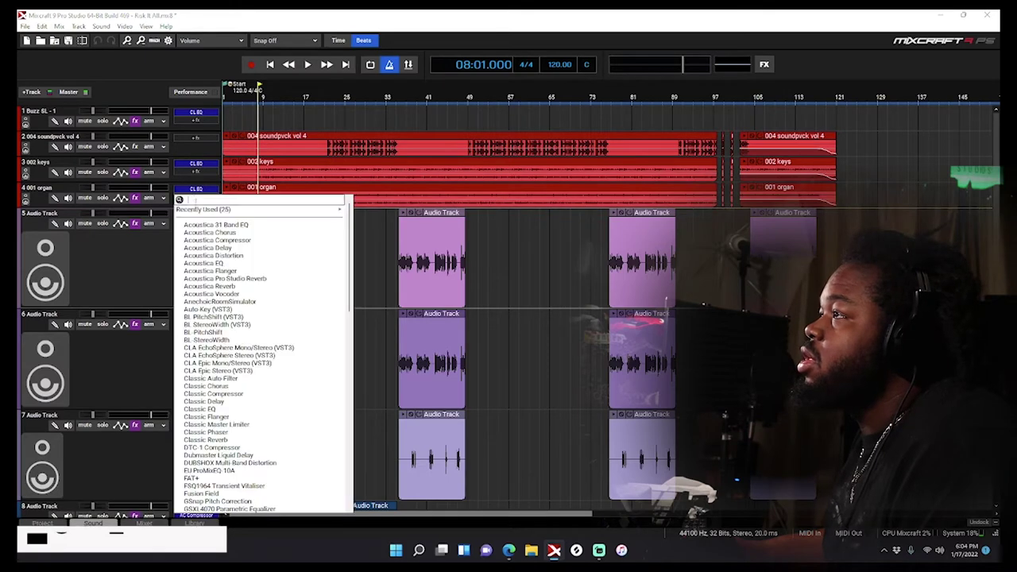
{"action": "left_click", "coordinate": [221, 309]}
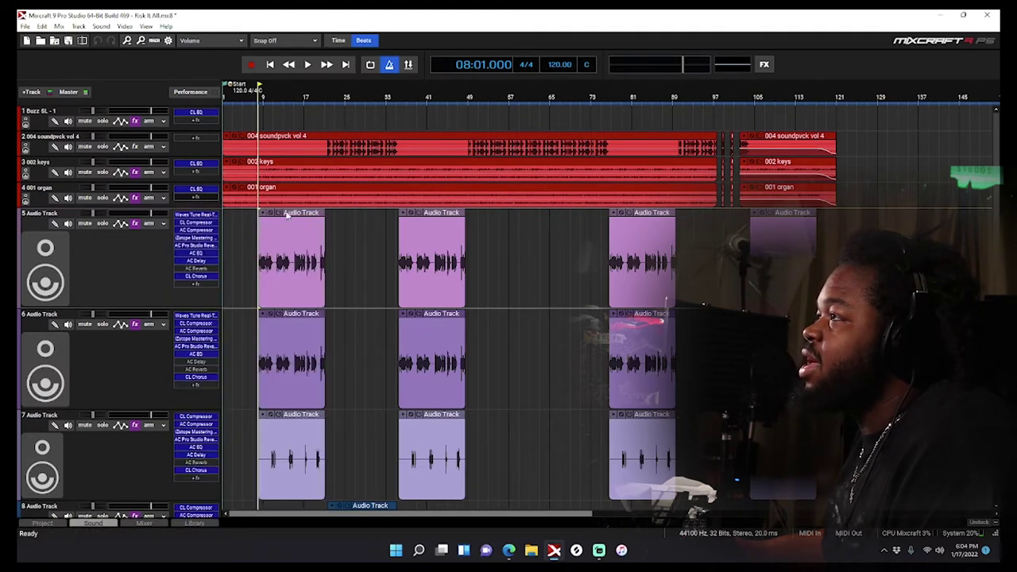
{"action": "left_click", "coordinate": [271, 65]}
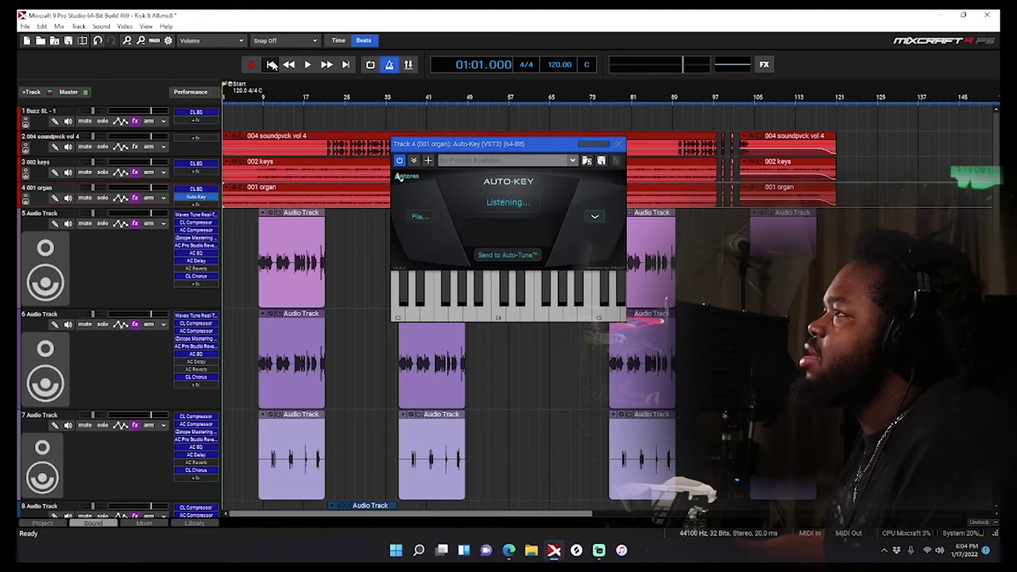
{"action": "left_click", "coordinate": [358, 208]}
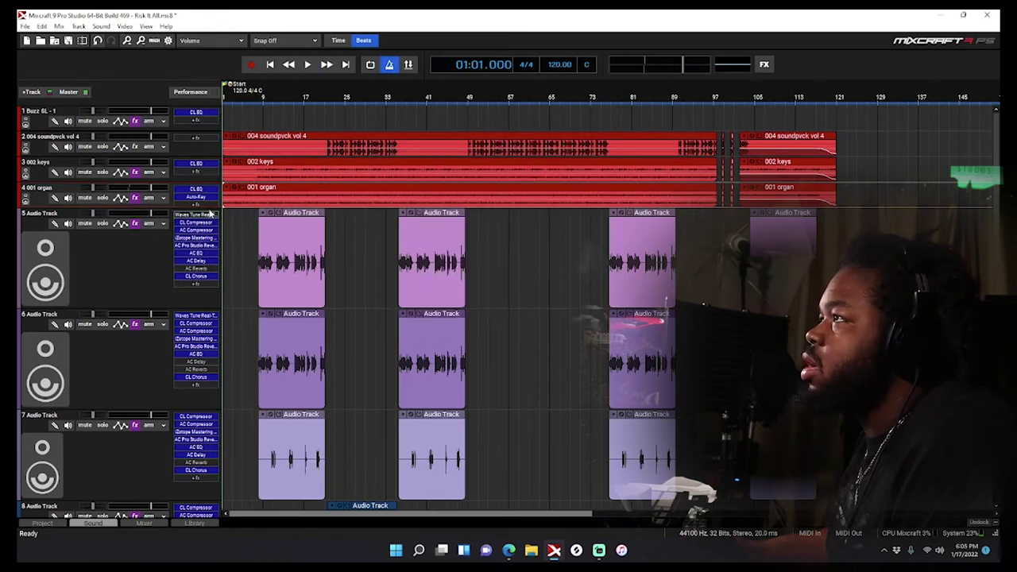
Add the Auto-Key (VST3) effect to the 002 keys track and return the playhead to the project start
{"action": "left_click", "coordinate": [196, 172]}
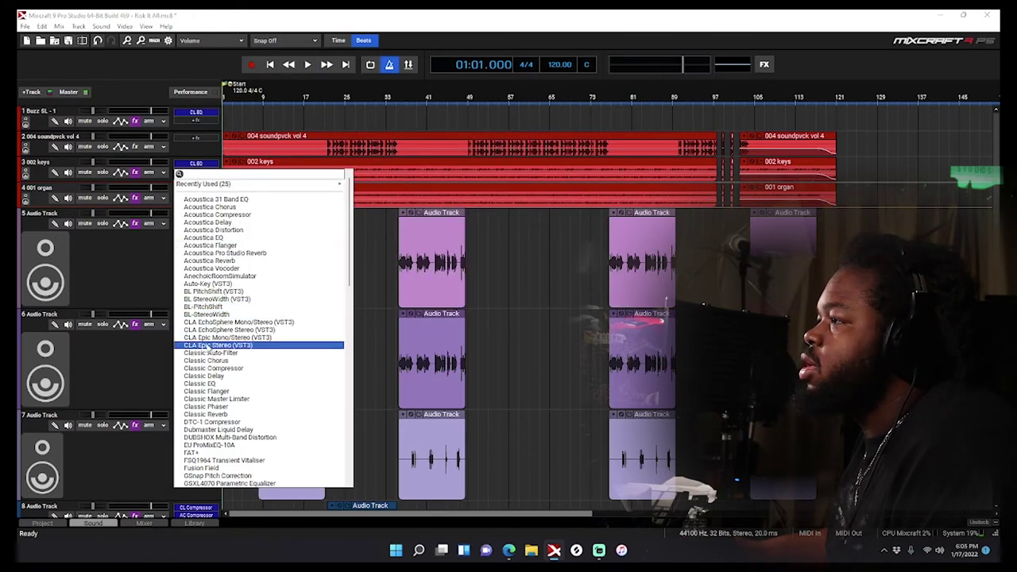
{"action": "left_click", "coordinate": [225, 284]}
{"action": "left_click", "coordinate": [248, 136]}
{"action": "key", "text": "space"}
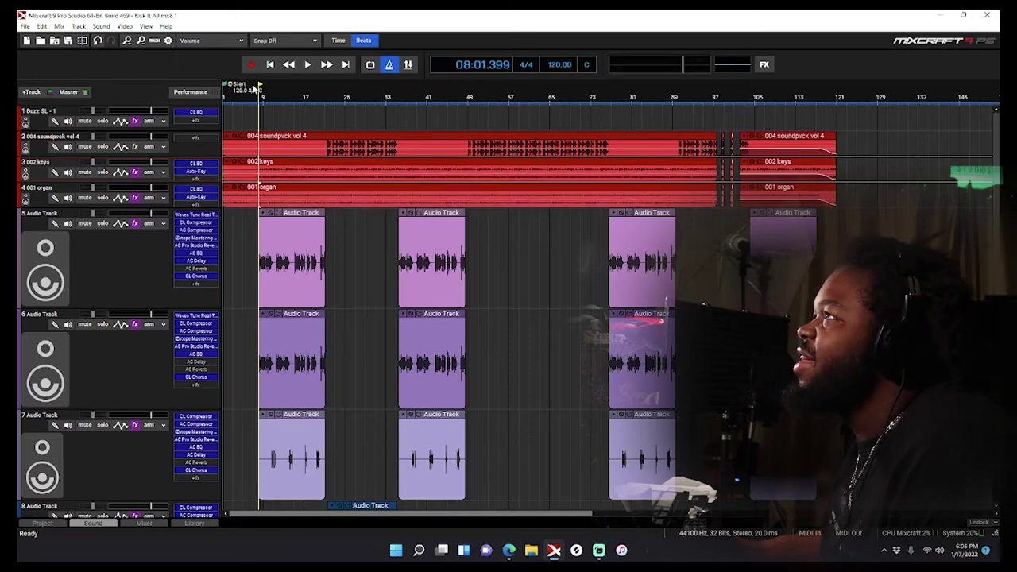
{"action": "left_click", "coordinate": [266, 65]}
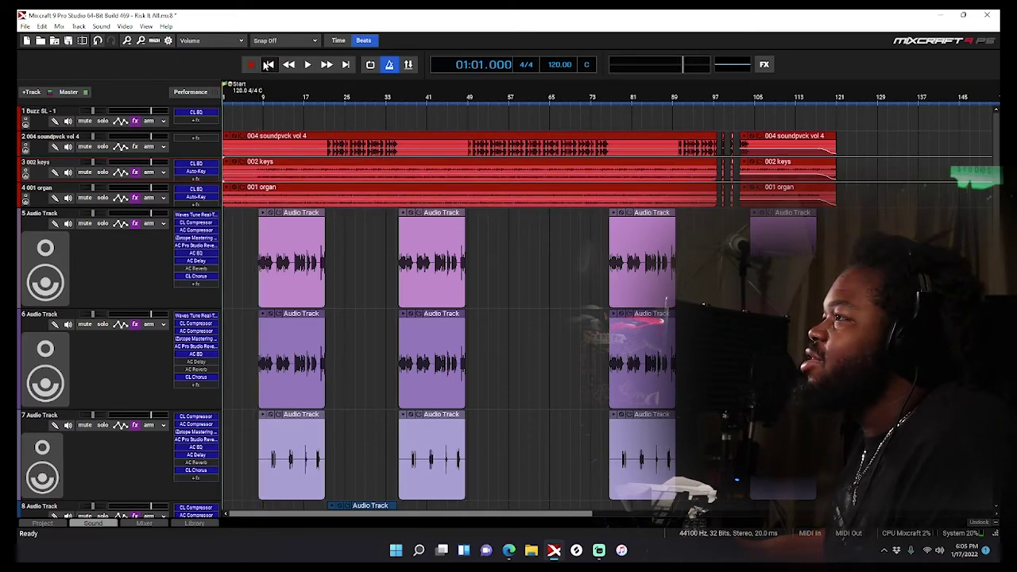
Check track 5's Waves Tune Real-Time settings and load the 0718 King effect chain onto the track
{"action": "left_click", "coordinate": [205, 215]}
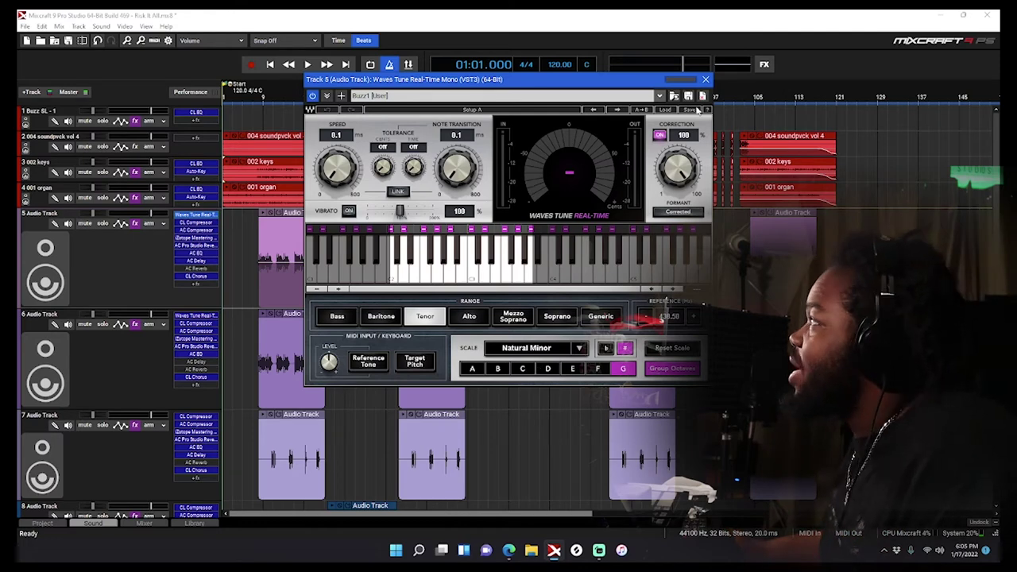
{"action": "left_click", "coordinate": [705, 80]}
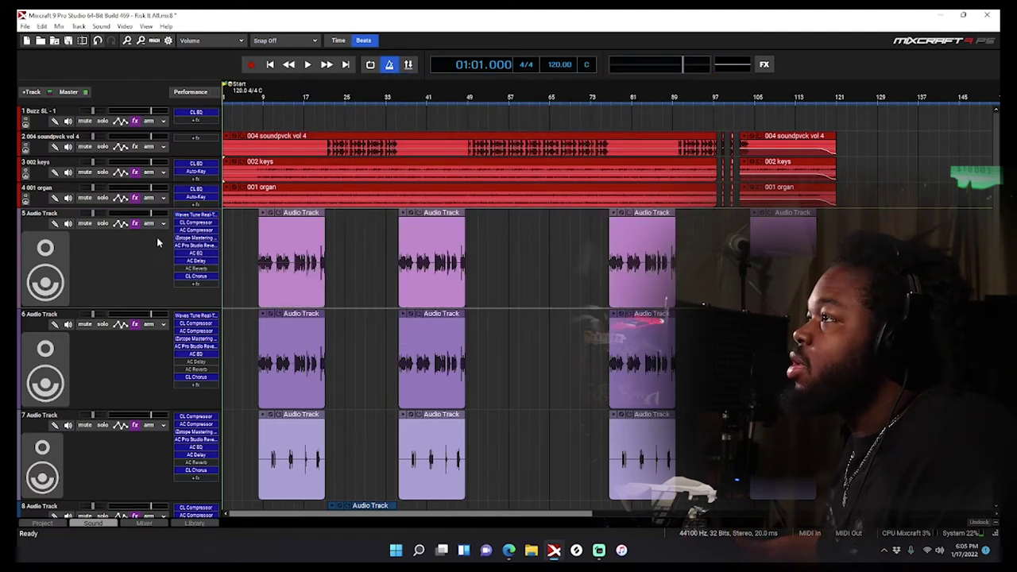
{"action": "left_click", "coordinate": [134, 225]}
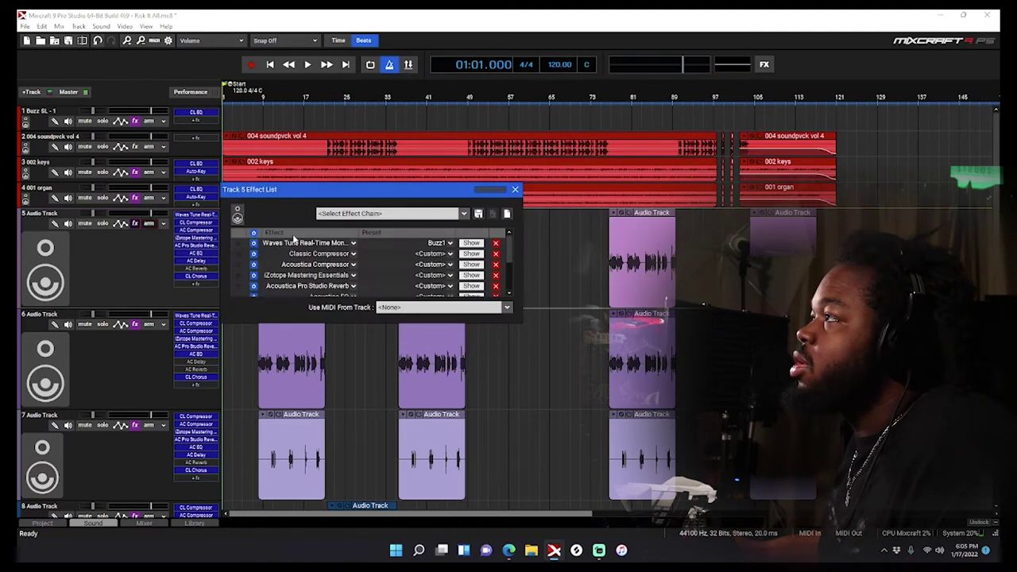
{"action": "left_click", "coordinate": [405, 215]}
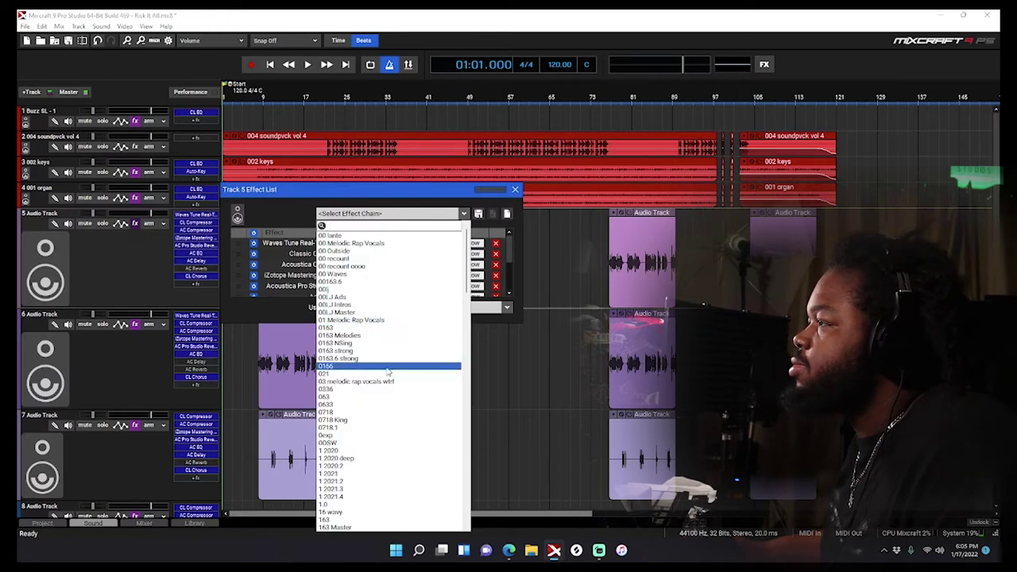
{"action": "left_click", "coordinate": [342, 360]}
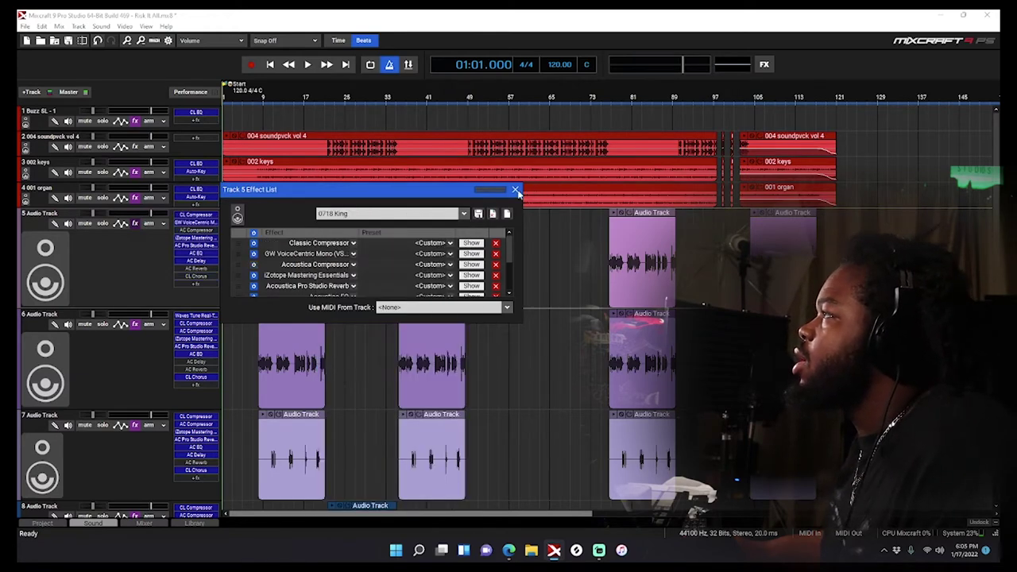
{"action": "left_click", "coordinate": [515, 189]}
Solo track 5 and play its first vocal clip to hear the newly loaded effect chain
{"action": "left_click", "coordinate": [102, 223]}
{"action": "key", "text": "space"}
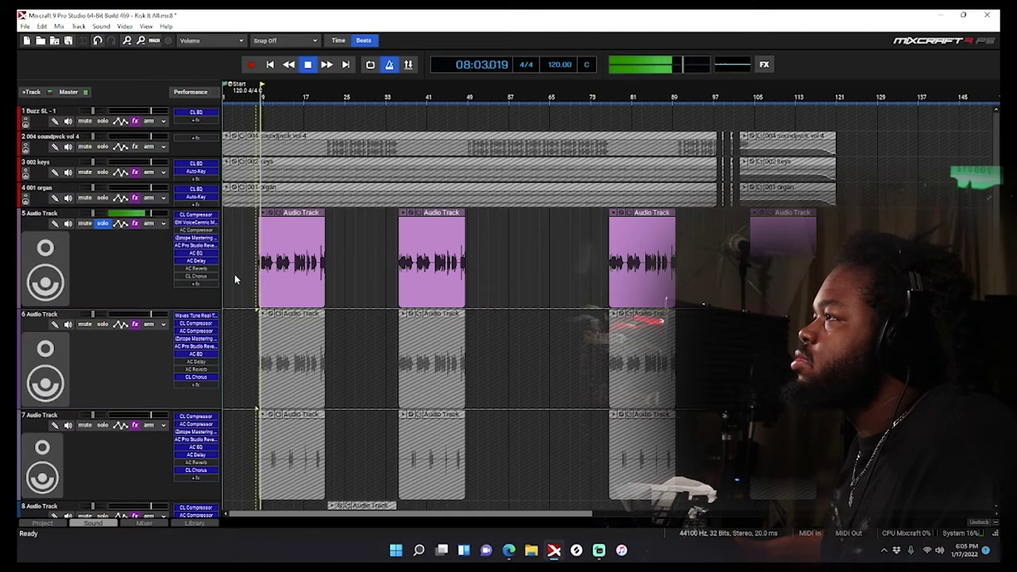
{"action": "left_click", "coordinate": [260, 262]}
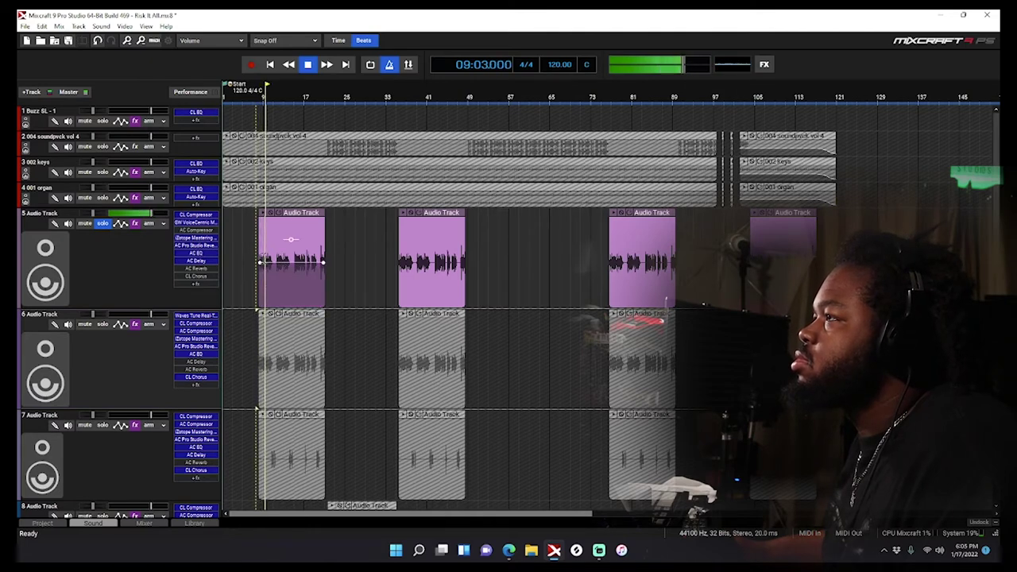
{"action": "left_click", "coordinate": [231, 251]}
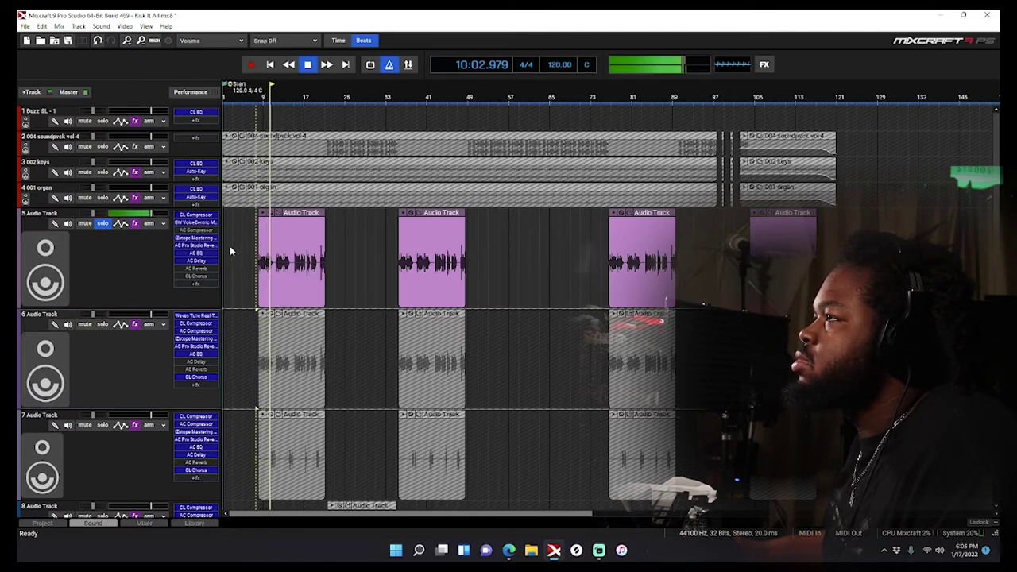
{"action": "key", "text": "space"}
Add Waves Tune Real-Time Mono (VST3) at the start of track 5's effects with the money preset and audition the vocal
{"action": "left_click", "coordinate": [194, 284]}
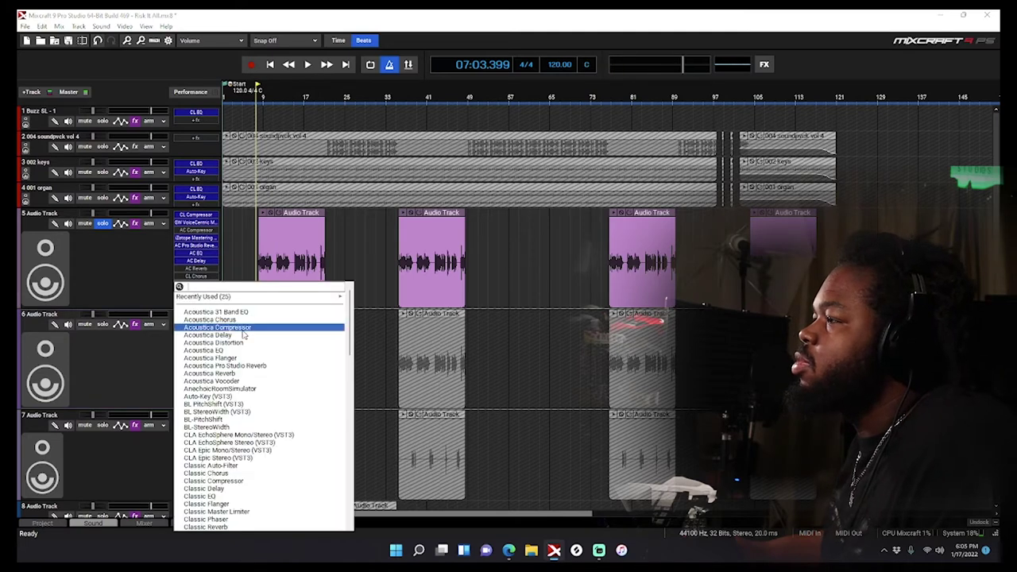
{"action": "scroll", "coordinate": [266, 398], "scroll_direction": "down", "scroll_amount": 15}
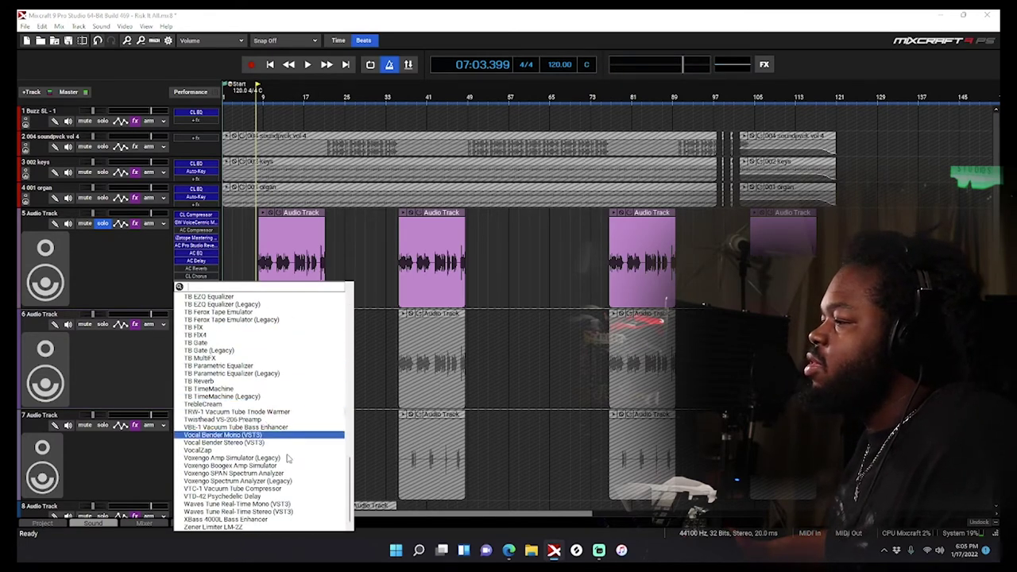
{"action": "left_click", "coordinate": [259, 504]}
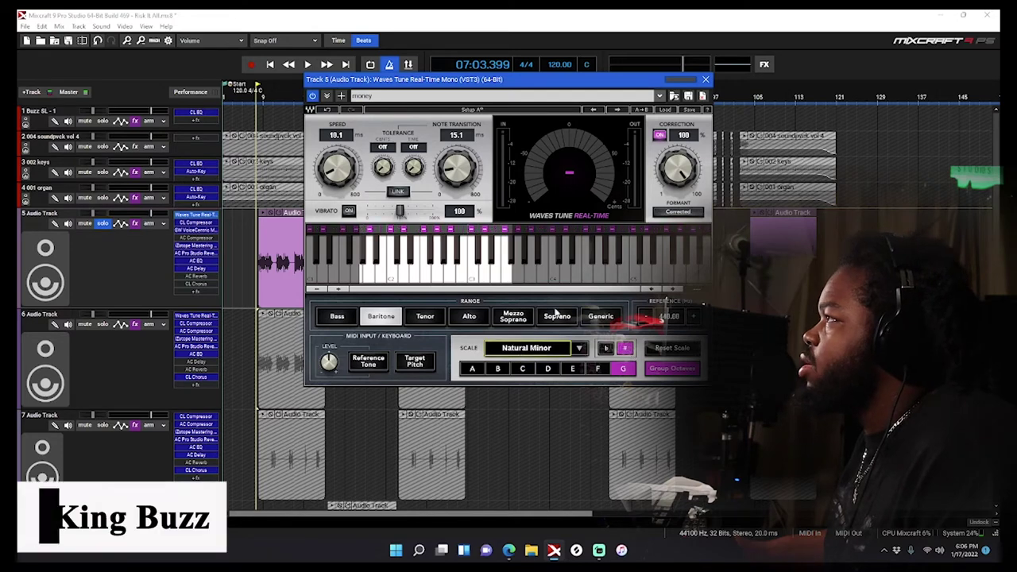
{"action": "key", "text": "space"}
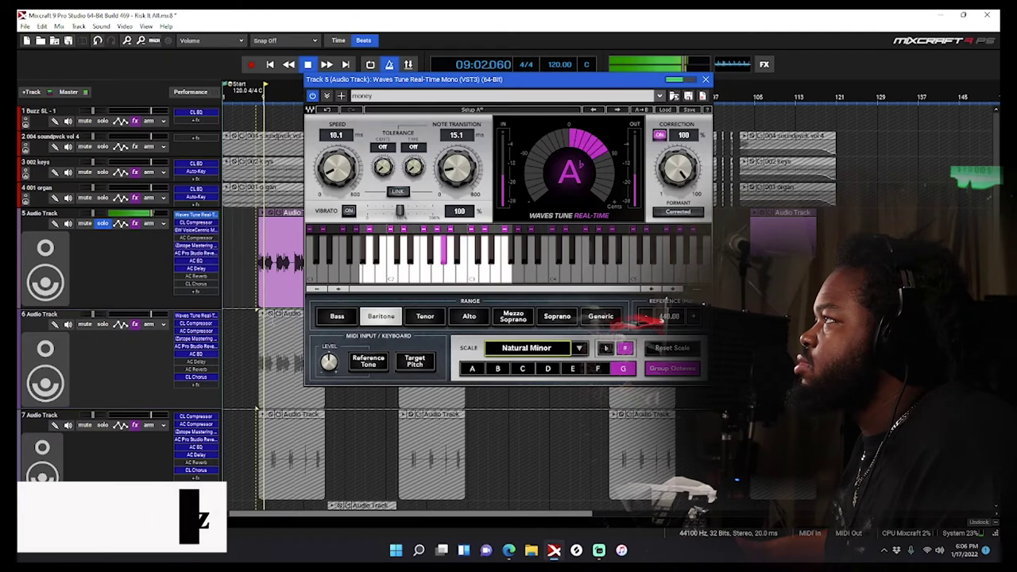
{"action": "key", "text": "space"}
Set Waves Tune's note transition and speed to 0.1 ms each, audition the soloed vocal and close the plugin
{"action": "left_click_drag", "start_coordinate": [456, 164], "coordinate": [456, 190]}
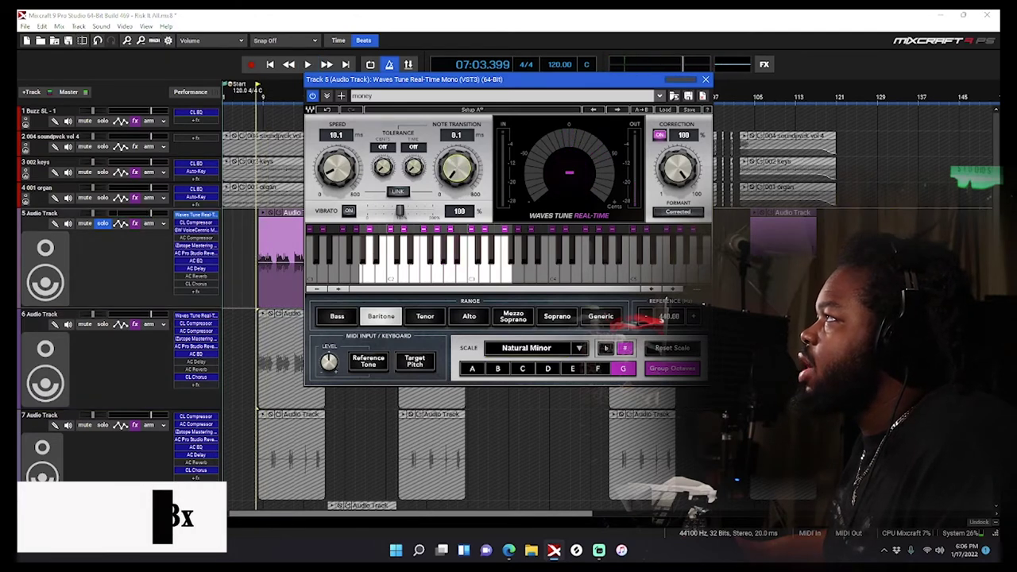
{"action": "left_click_drag", "start_coordinate": [337, 165], "coordinate": [337, 190]}
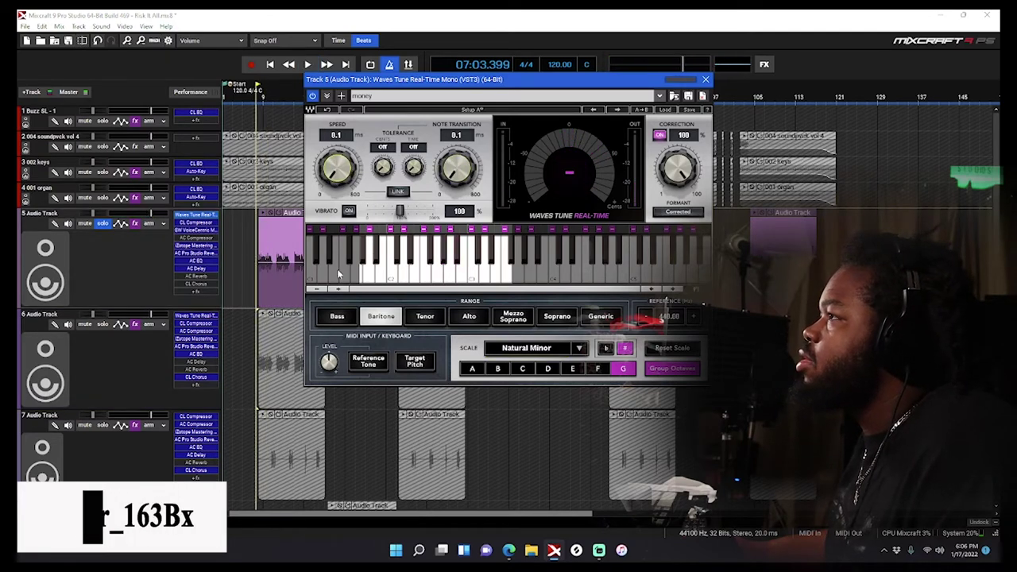
{"action": "key", "text": "space"}
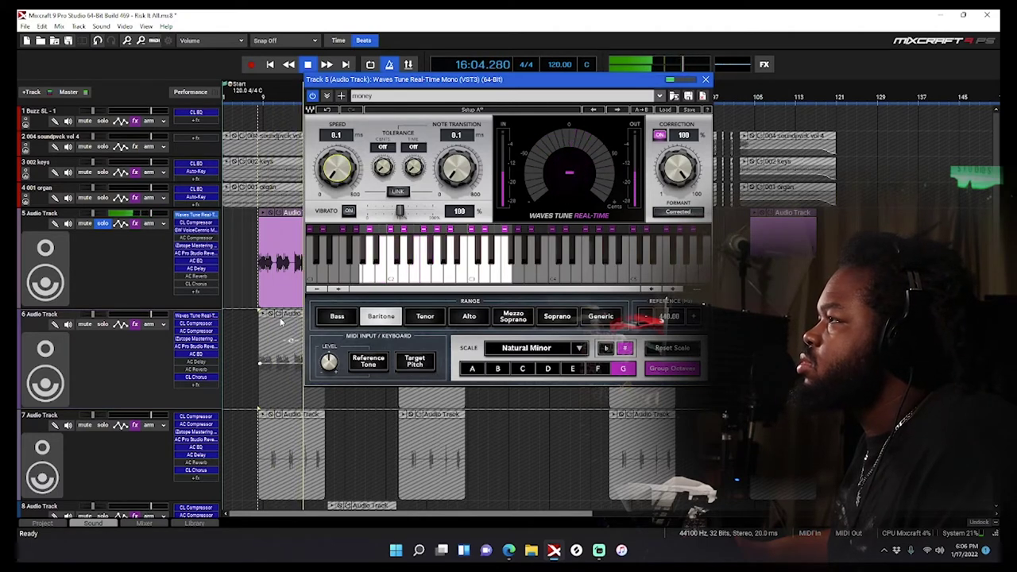
{"action": "left_click", "coordinate": [705, 79]}
{"action": "key", "text": "space"}
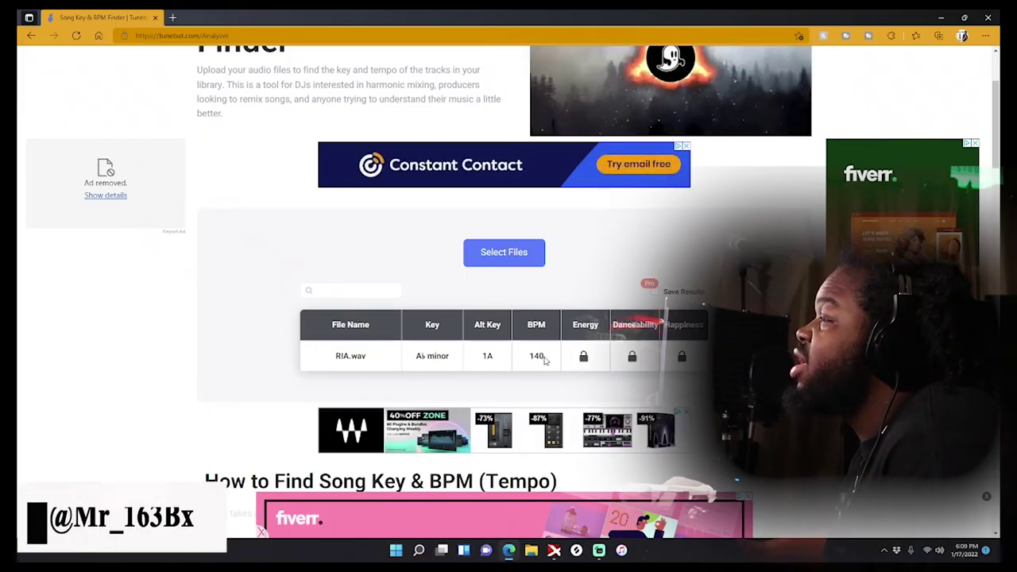
Analyze the key and tempo of Risk It All1.mp3 in the Tunebat analyzer and switch back to Mixcraft
{"action": "left_click", "coordinate": [495, 252]}
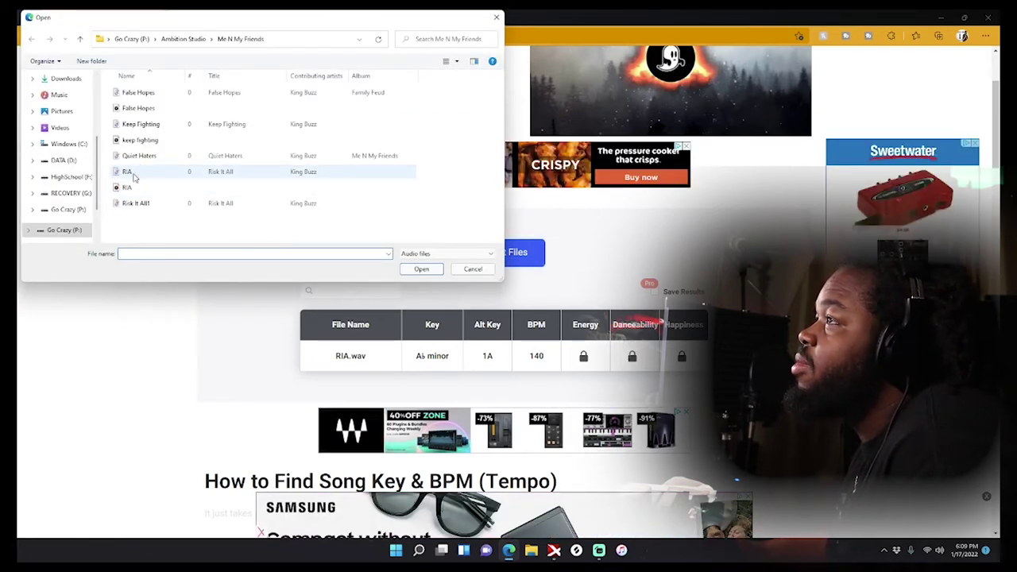
{"action": "double_click", "coordinate": [133, 204]}
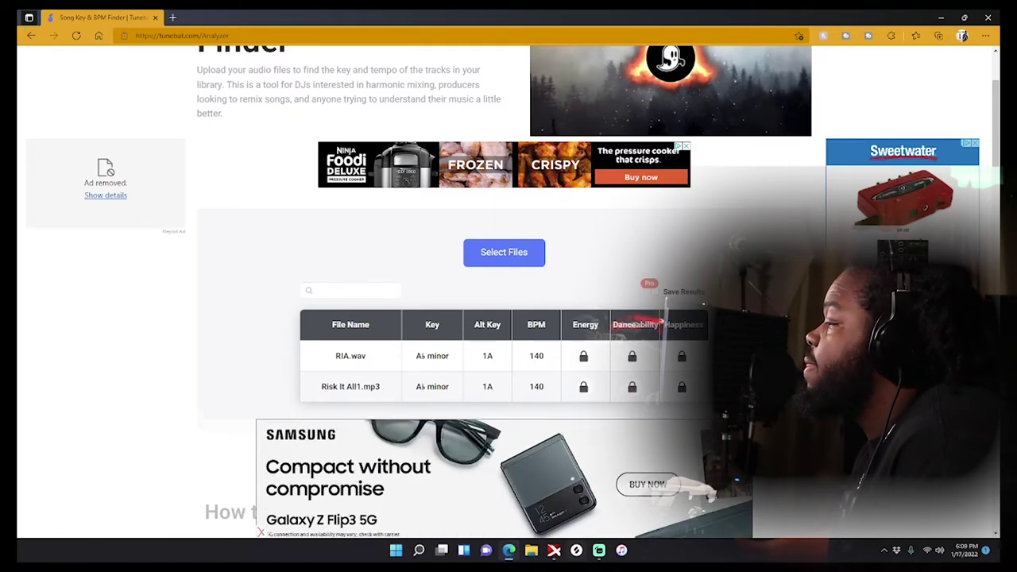
{"action": "left_click", "coordinate": [554, 550]}
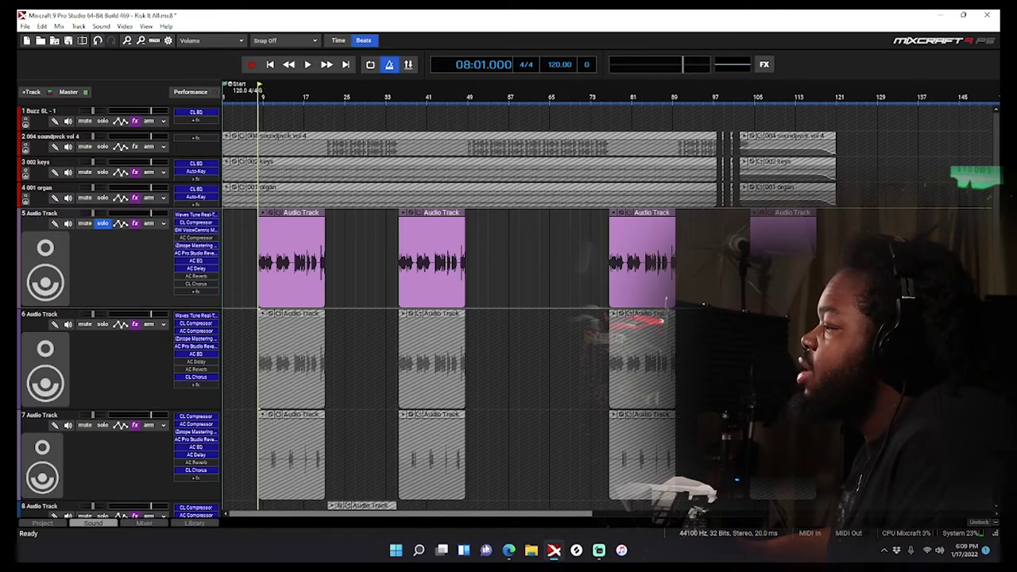
{"action": "left_click", "coordinate": [937, 15]}
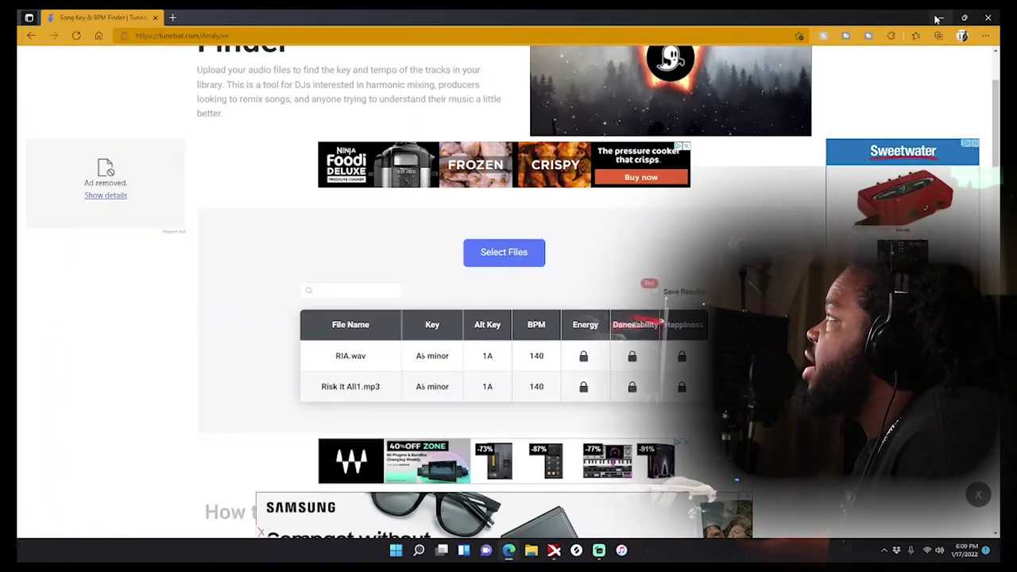
{"action": "left_click", "coordinate": [936, 18]}
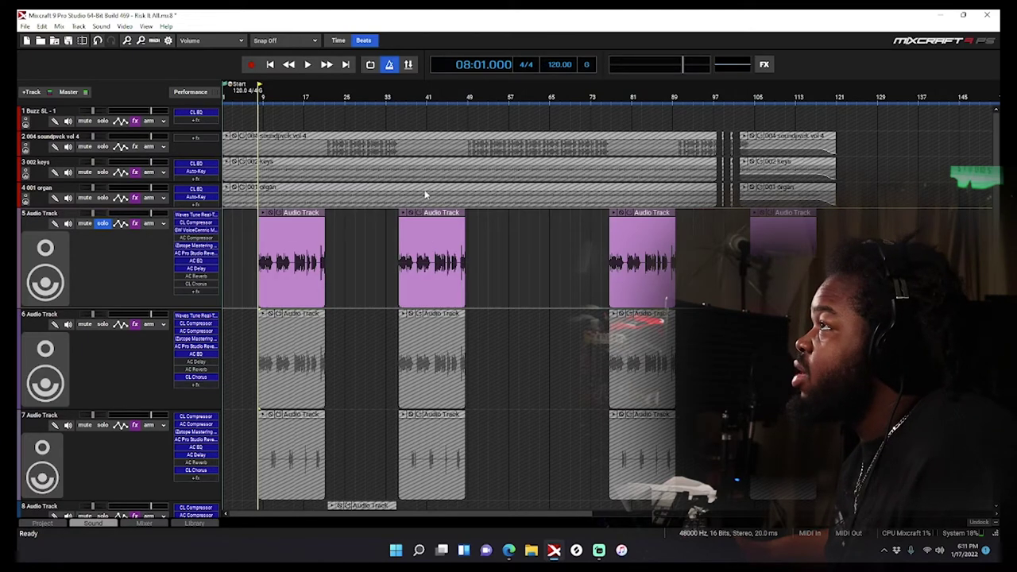
Unsolo track 5, select every clip in the project and lock them all in place
{"action": "left_click", "coordinate": [102, 223]}
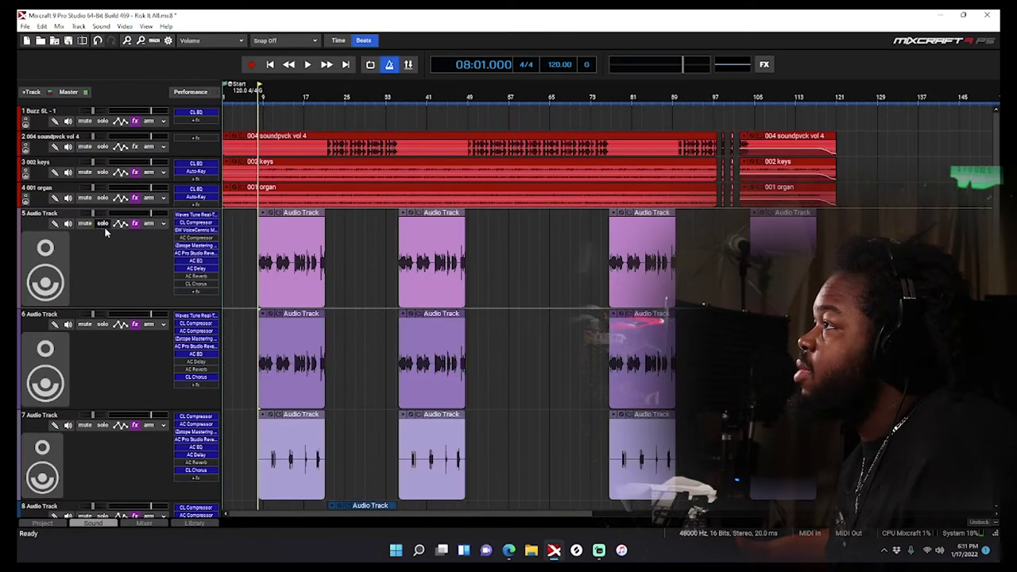
{"action": "key", "text": "ctrl+a"}
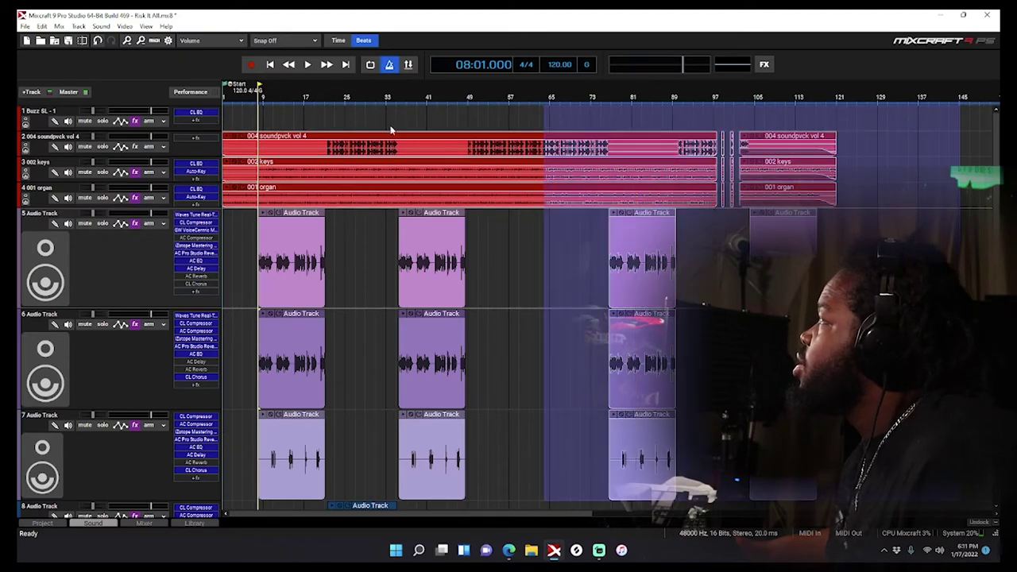
{"action": "right_click", "coordinate": [310, 139]}
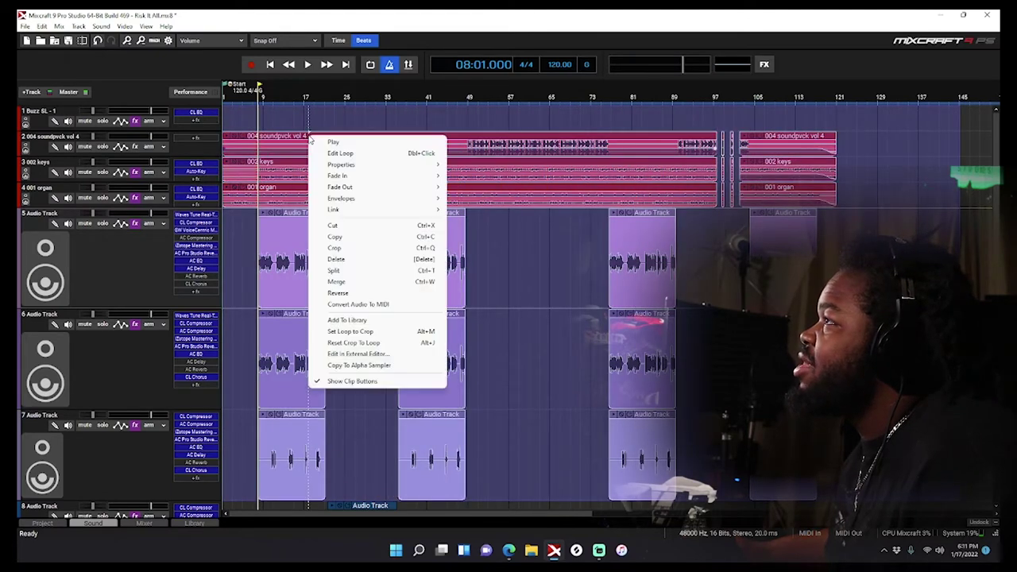
{"action": "mouse_move", "coordinate": [382, 165]}
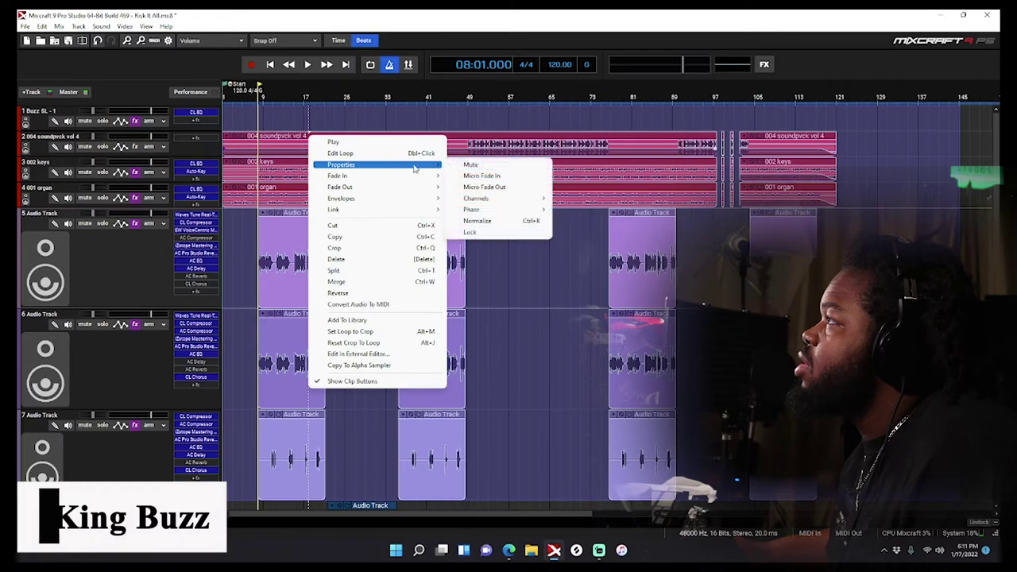
{"action": "left_click", "coordinate": [473, 232]}
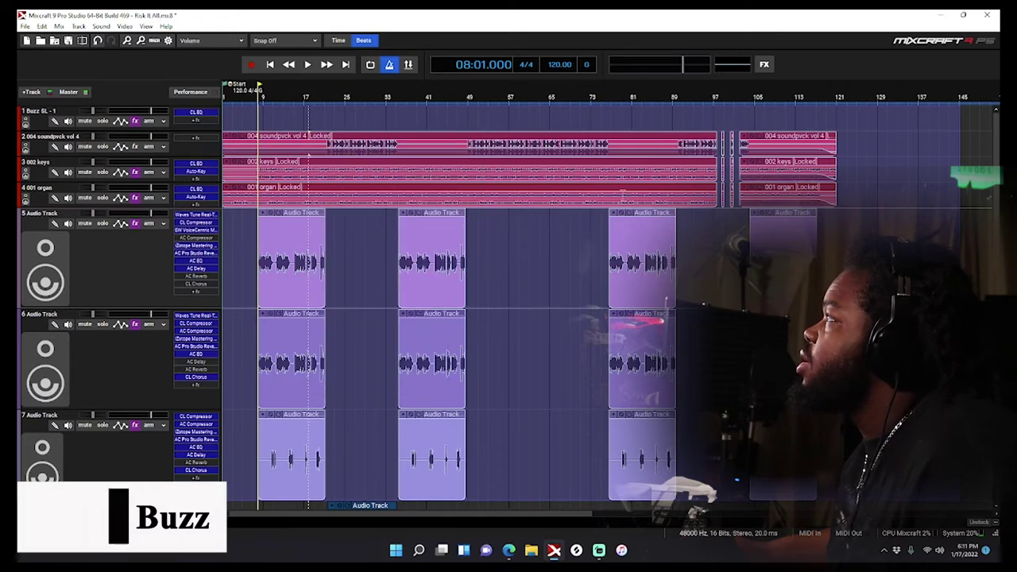
Try a project tempo of 140 BPM and play the mix around the first vocal entry to check the timing
{"action": "left_click", "coordinate": [706, 94]}
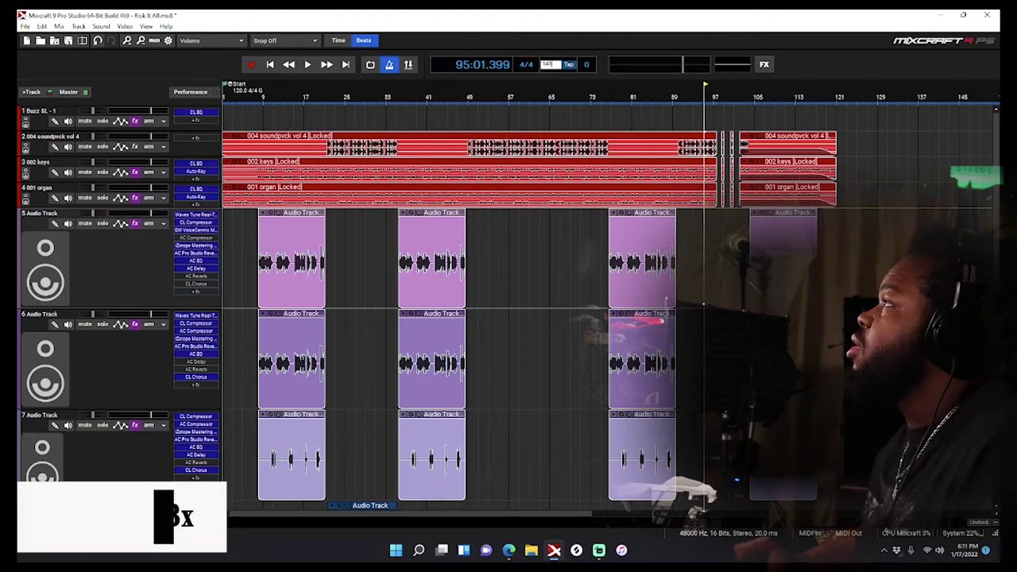
{"action": "type", "text": "140"}
{"action": "key", "text": "Return"}
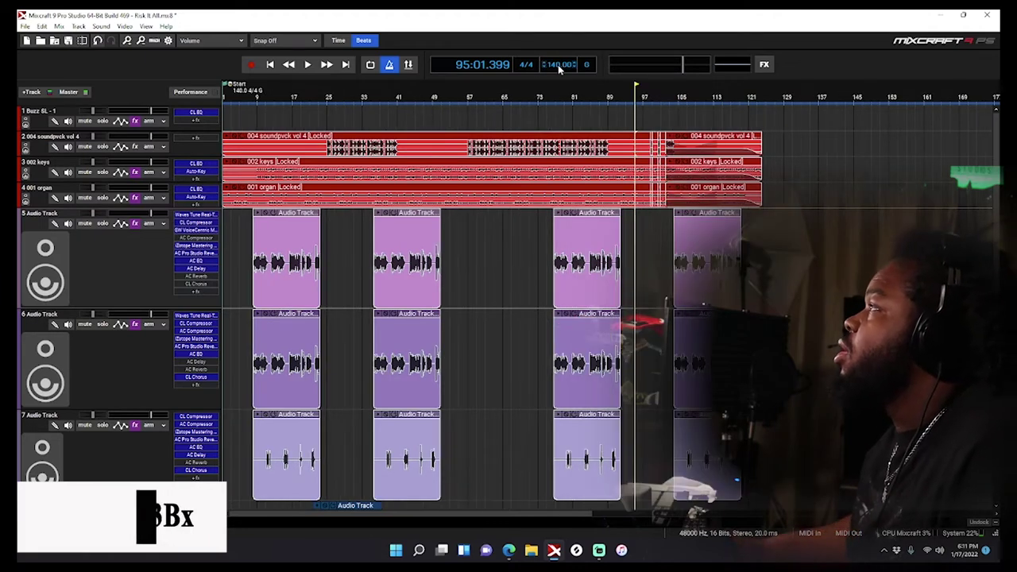
{"action": "left_click", "coordinate": [270, 64]}
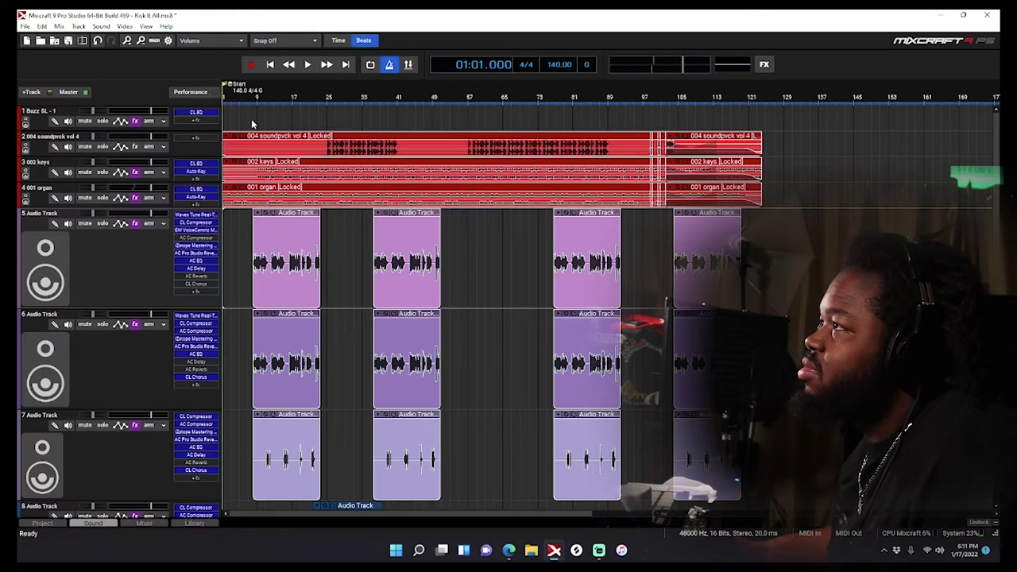
{"action": "key", "text": "space"}
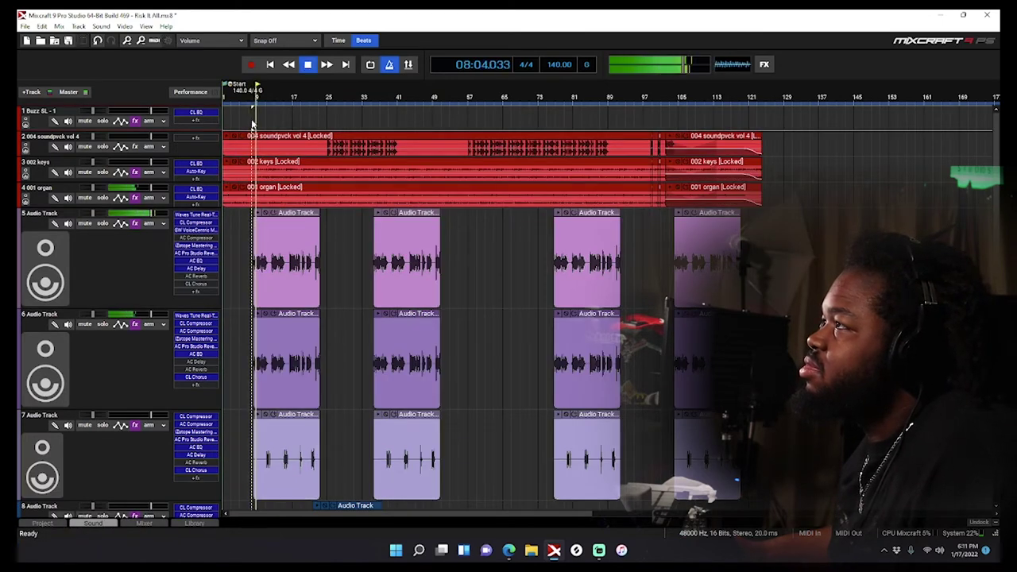
{"action": "key", "text": "space"}
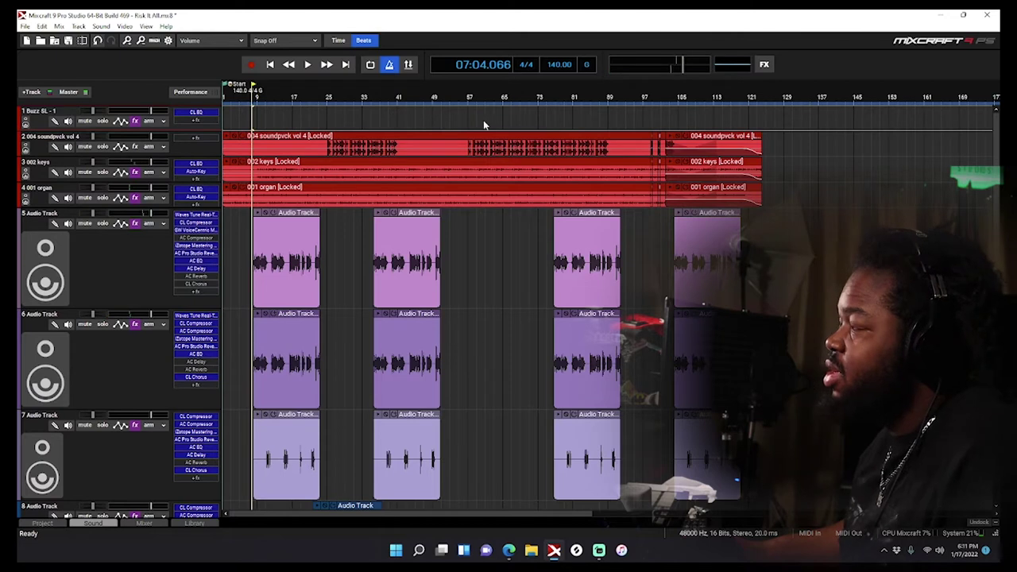
Undo the project tempo change
{"action": "key", "text": "ctrl+z"}
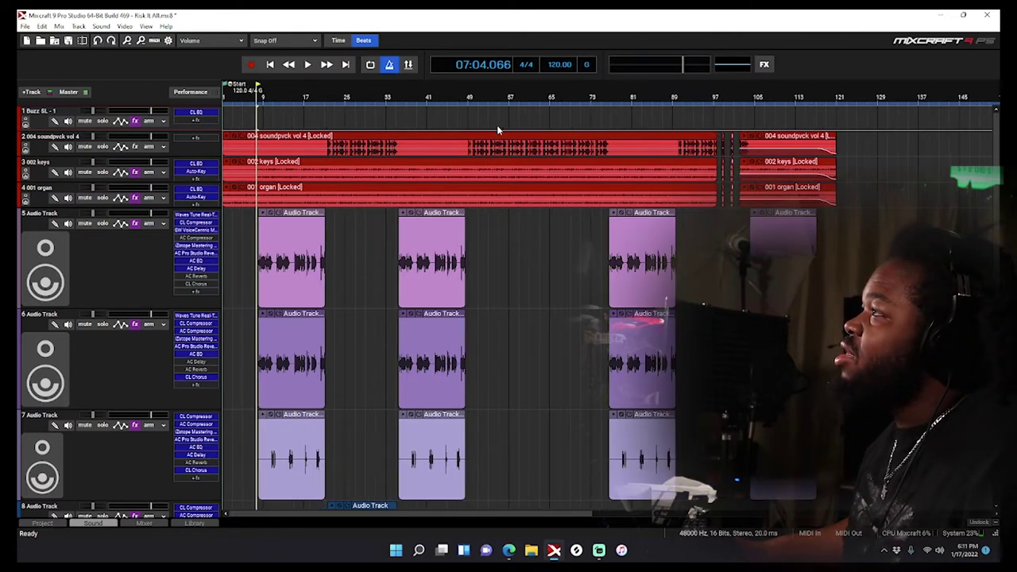
{"action": "left_click", "coordinate": [291, 238]}
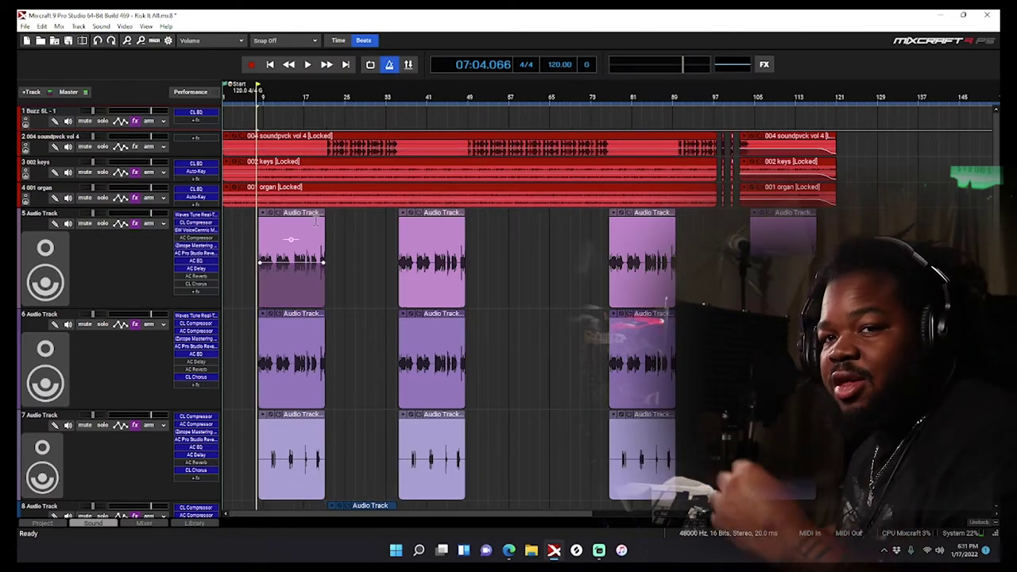
{"action": "left_click", "coordinate": [407, 193]}
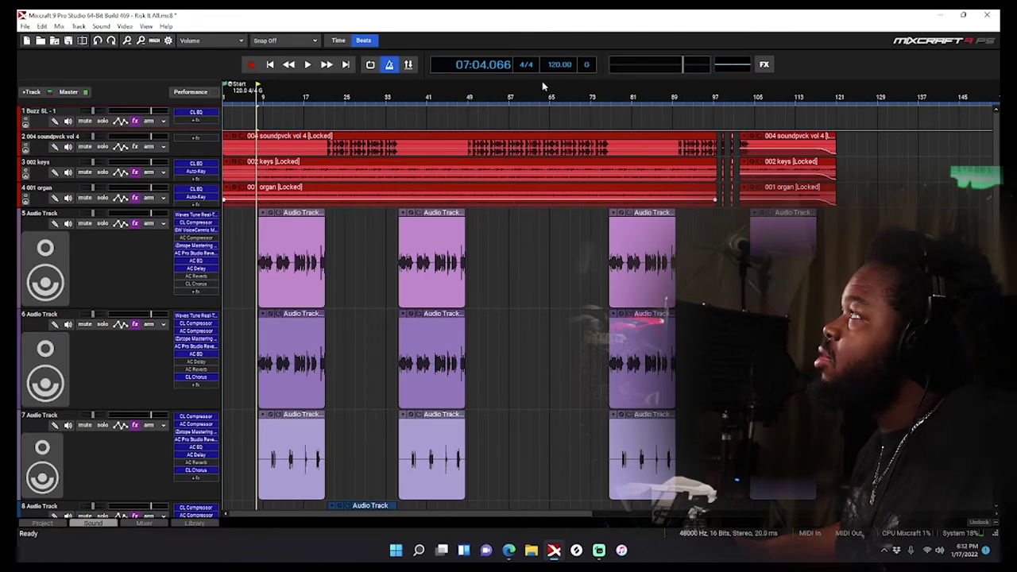
Solo track 5 and play its first vocal clip to check how the current effects sound
{"action": "left_click", "coordinate": [102, 223]}
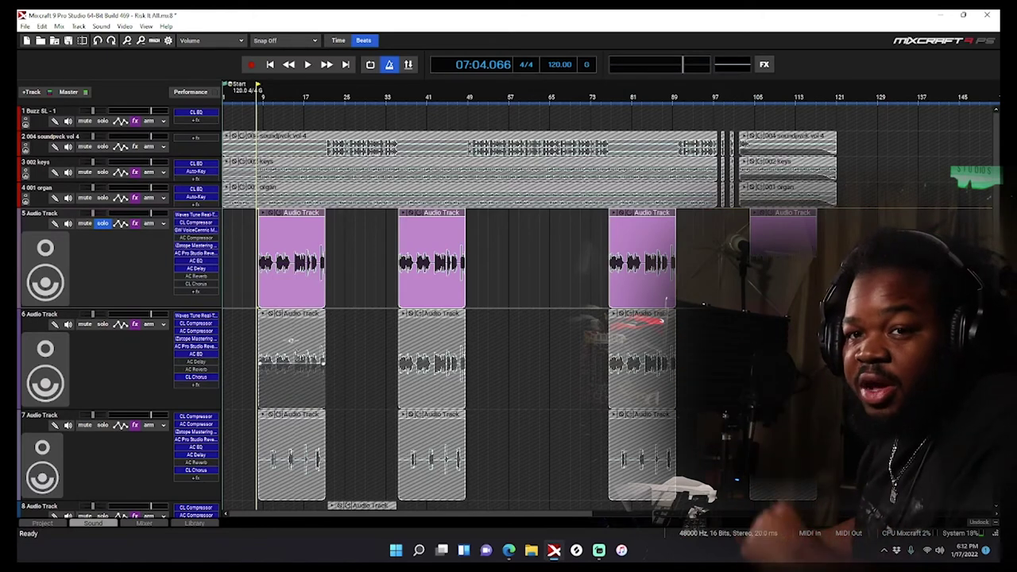
{"action": "key", "text": "space"}
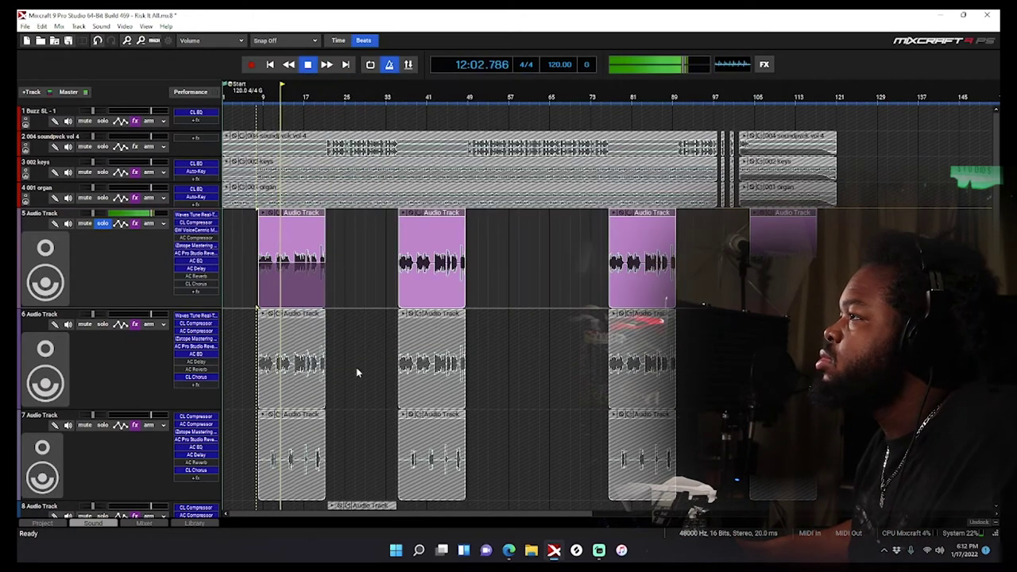
{"action": "key", "text": "space"}
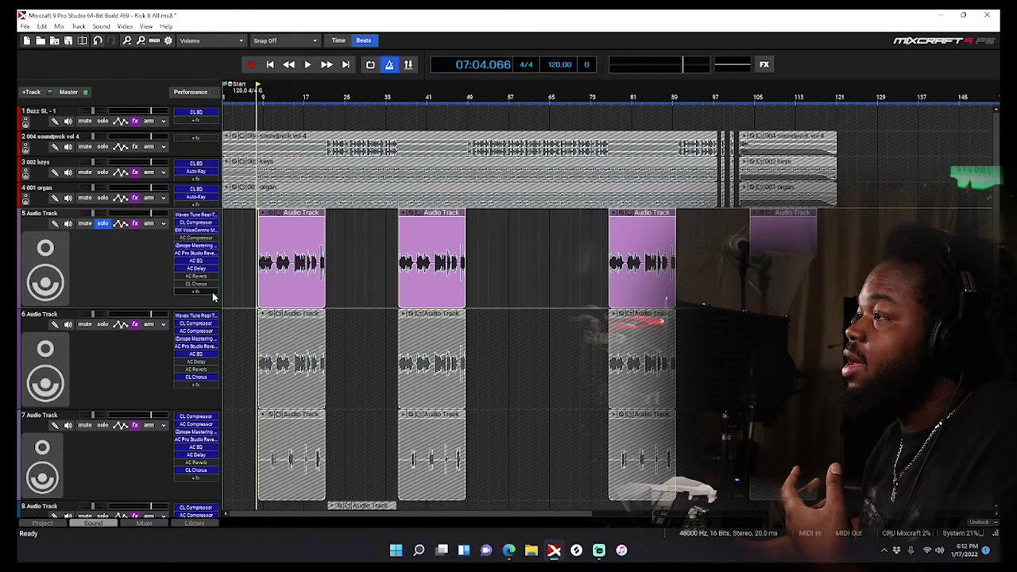
Add CLA Epic Mono/Stereo (VST3) at the end of track 5's effects and check the existing Acoustica Delay settings
{"action": "left_click", "coordinate": [198, 292]}
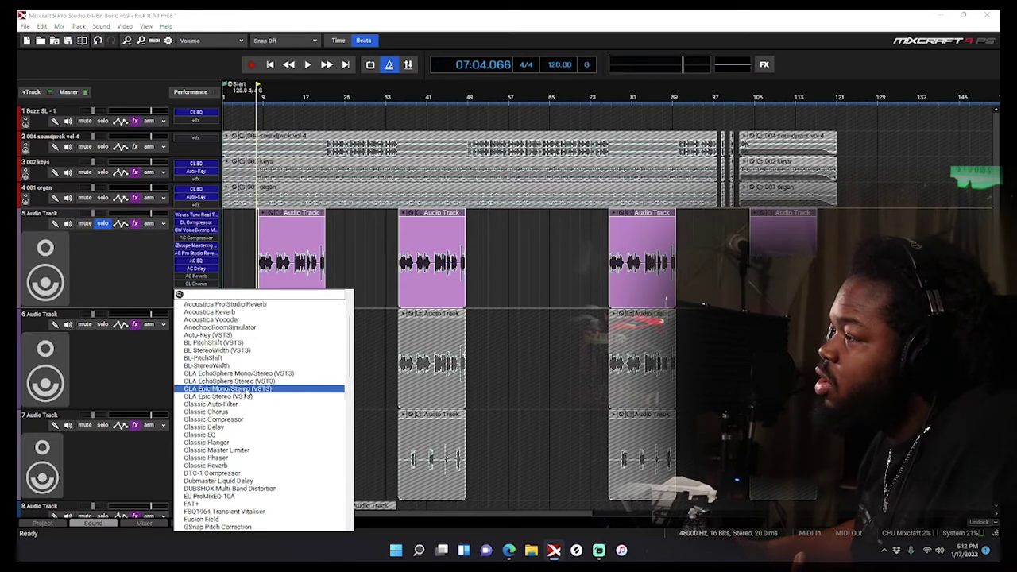
{"action": "scroll", "coordinate": [246, 391], "scroll_direction": "up", "scroll_amount": 3}
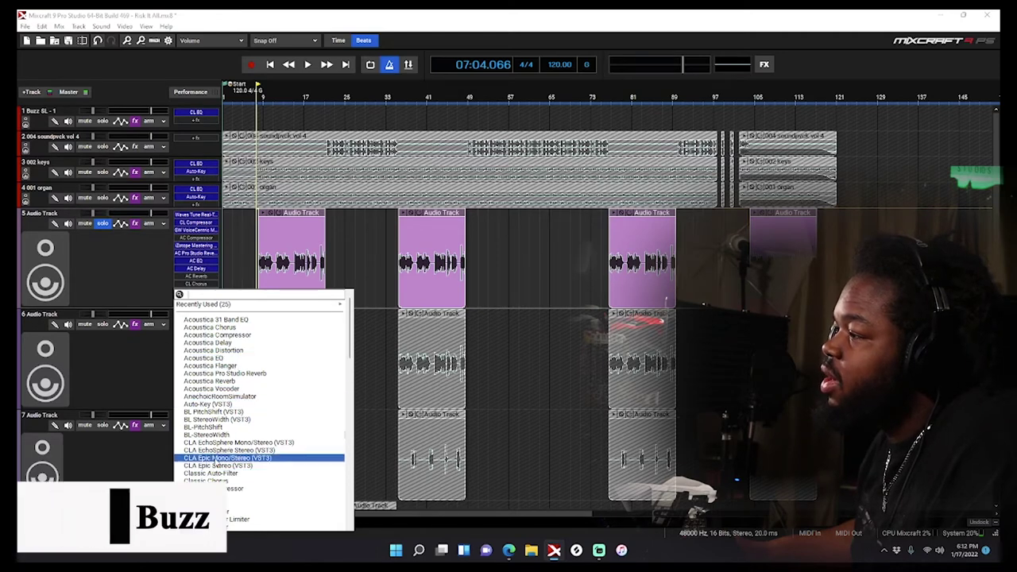
{"action": "left_click", "coordinate": [216, 459]}
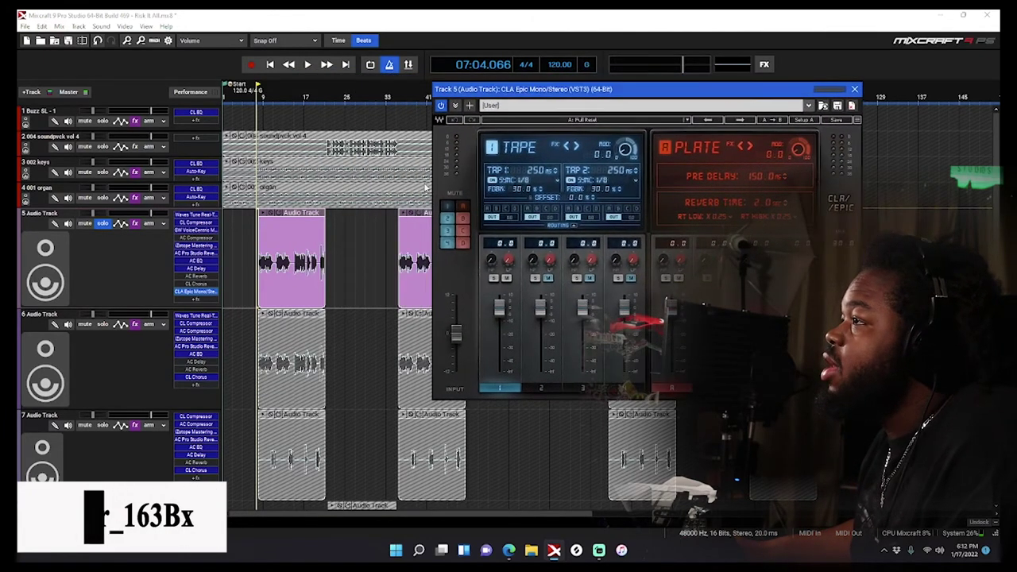
{"action": "left_click", "coordinate": [197, 270]}
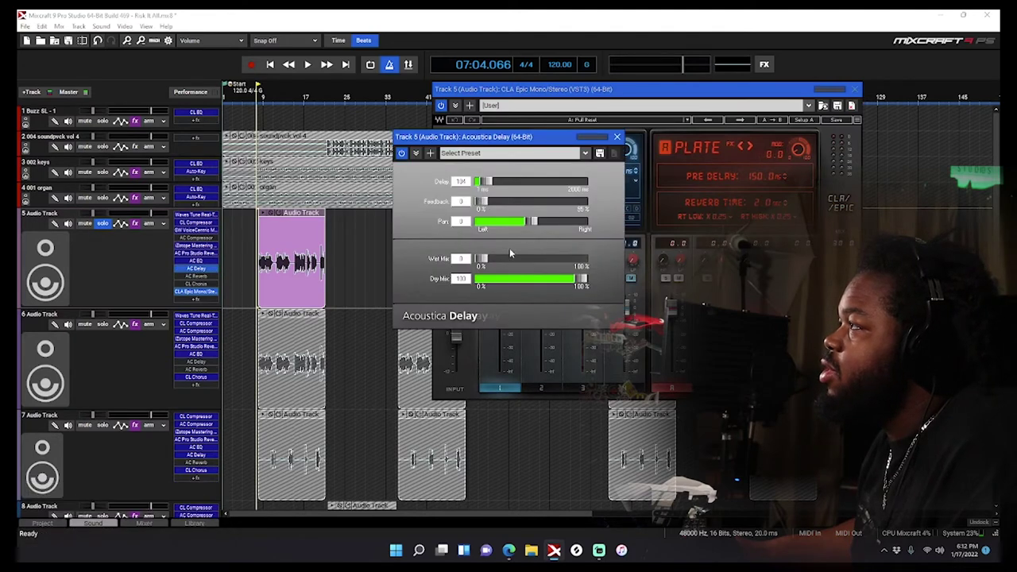
{"action": "left_click", "coordinate": [613, 138]}
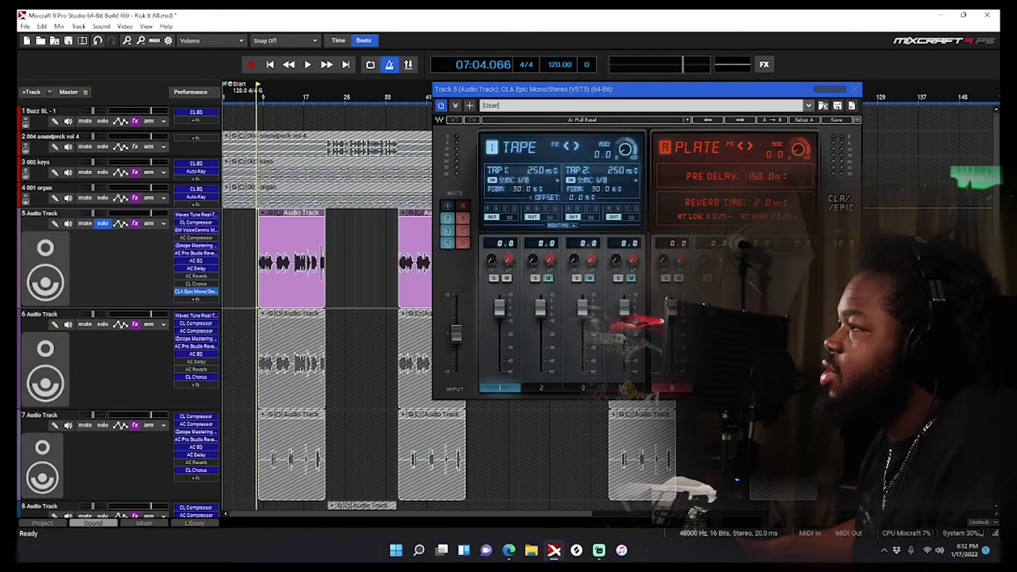
Audition the soloed vocal while comparing 1/8 dotted and 1/4 sync for CLA Epic's Tape Tap 1, settle on 1/4 (500 ms) and close the plugin
{"action": "key", "text": "space"}
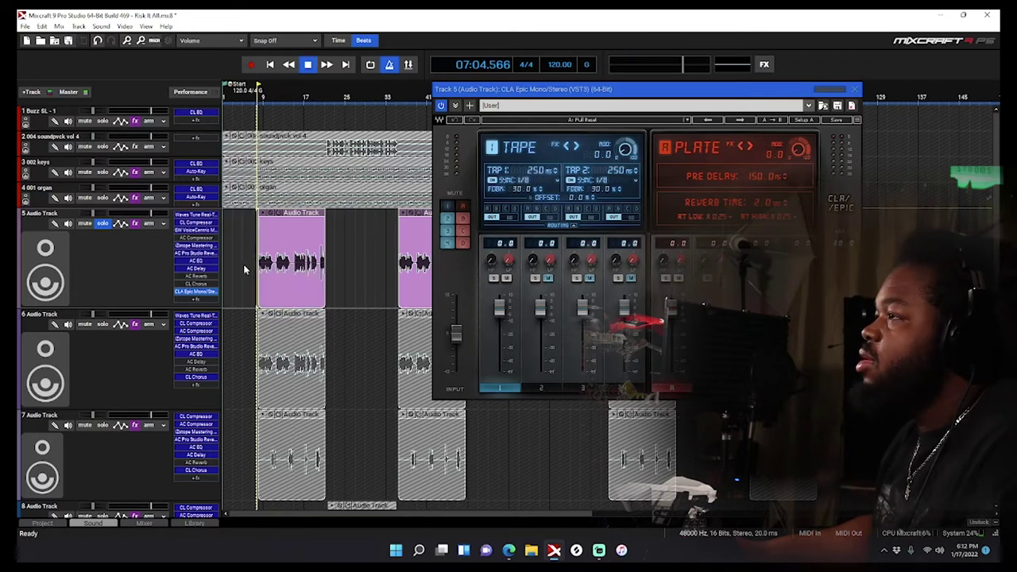
{"action": "key", "text": "space"}
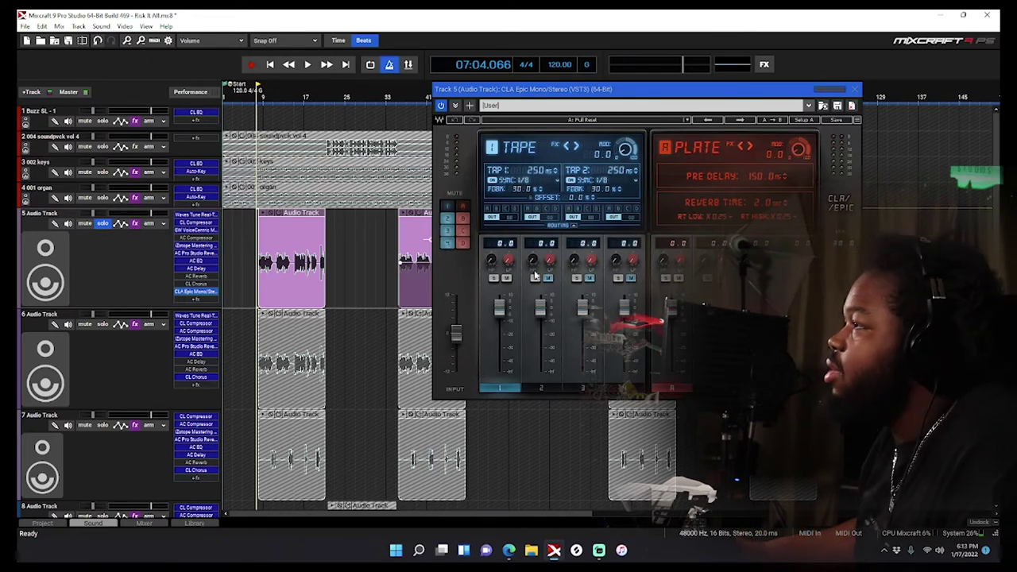
{"action": "key", "text": "space"}
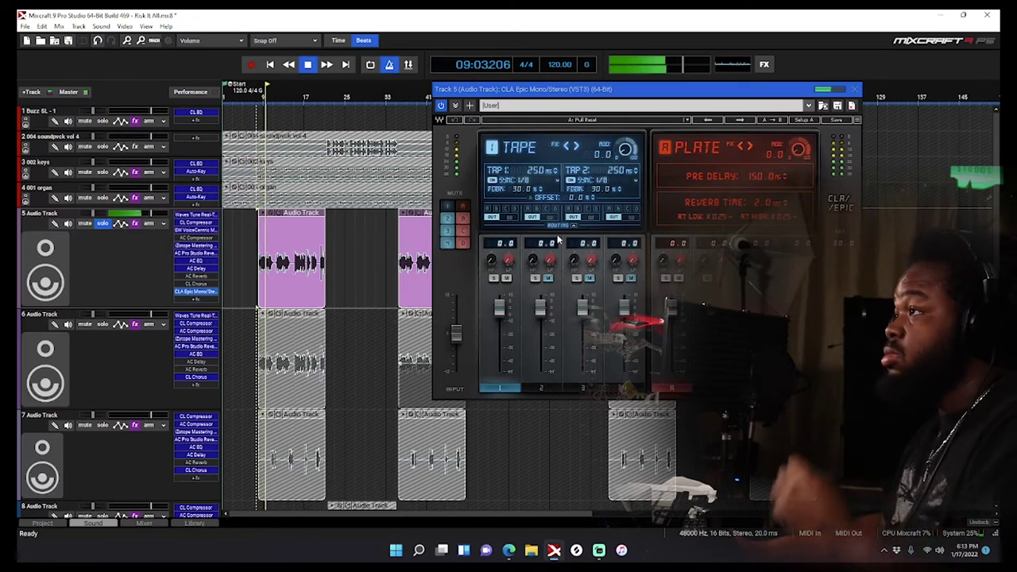
{"action": "left_click_drag", "start_coordinate": [521, 189], "coordinate": [523, 175]}
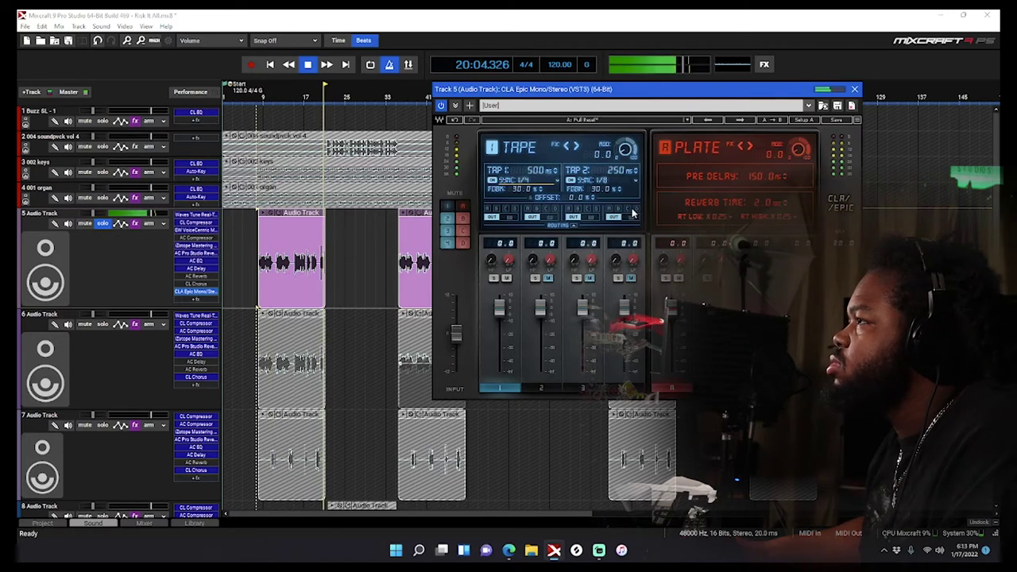
{"action": "left_click_drag", "start_coordinate": [524, 178], "coordinate": [524, 182]}
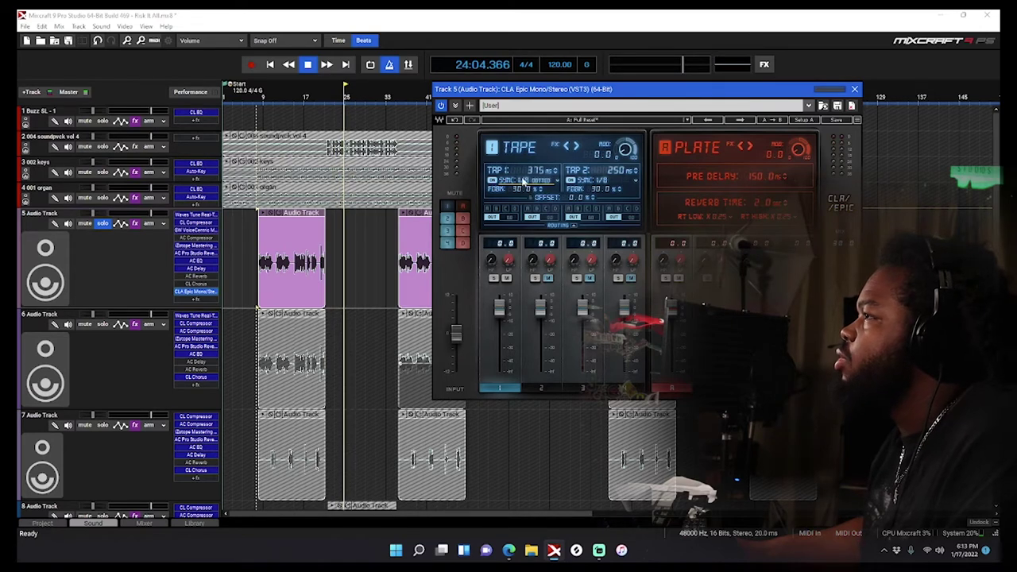
{"action": "left_click", "coordinate": [315, 96]}
{"action": "key", "text": "space"}
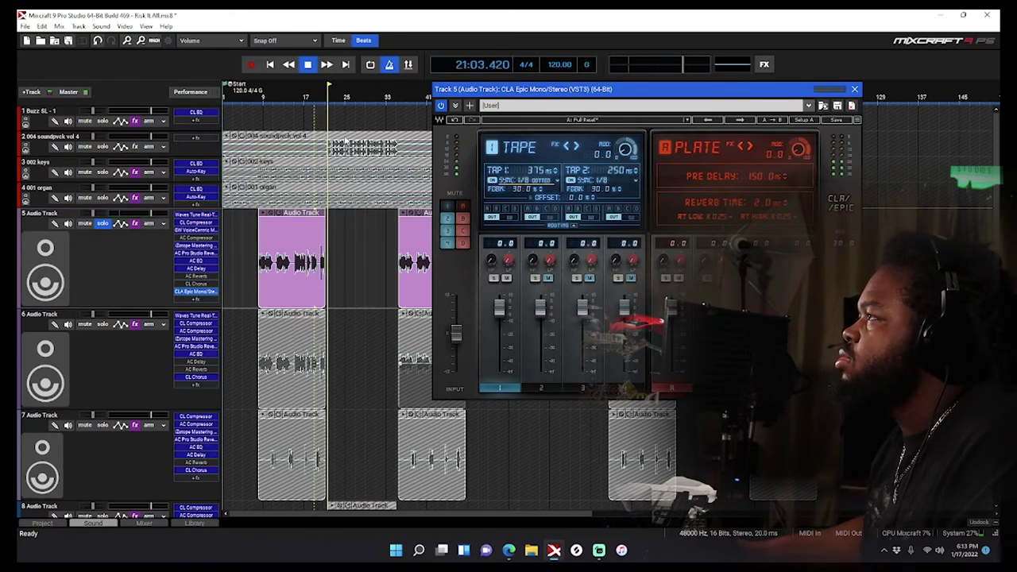
{"action": "key", "text": "space"}
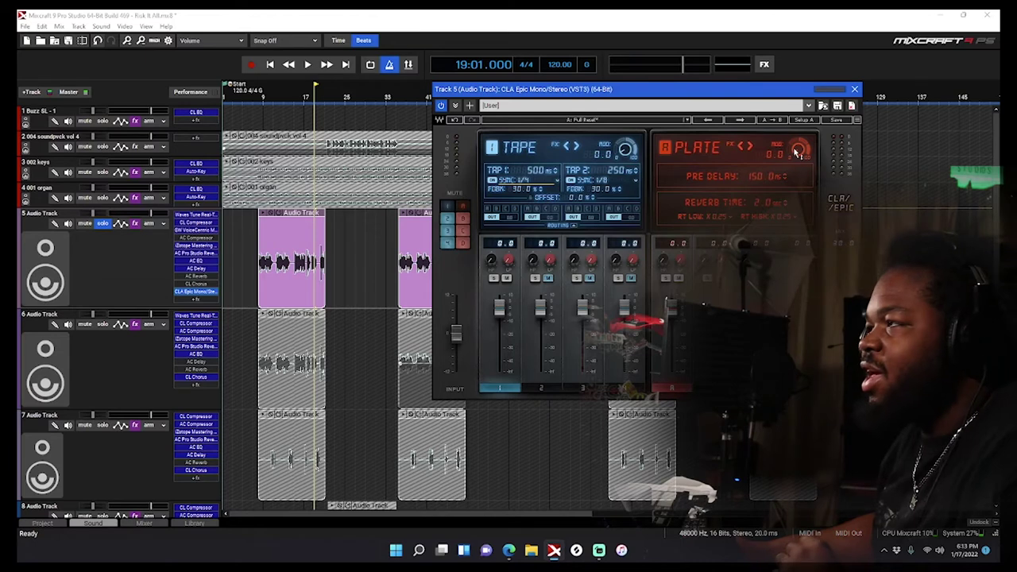
{"action": "left_click", "coordinate": [854, 88]}
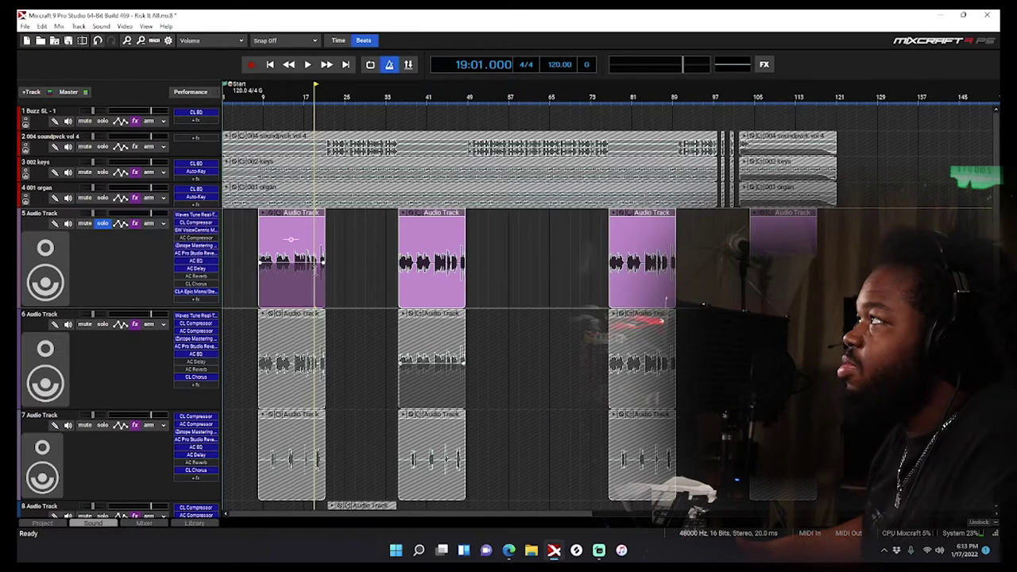
Unsolo track 5 and play the full mix from just before the first vocal clip at about bar 8
{"action": "left_click", "coordinate": [96, 224]}
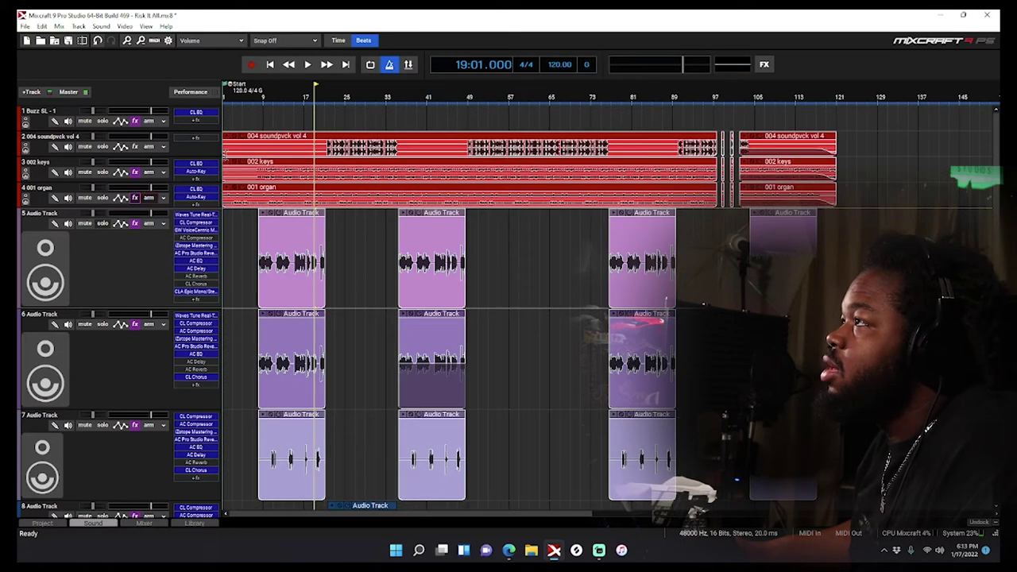
{"action": "left_click", "coordinate": [270, 64]}
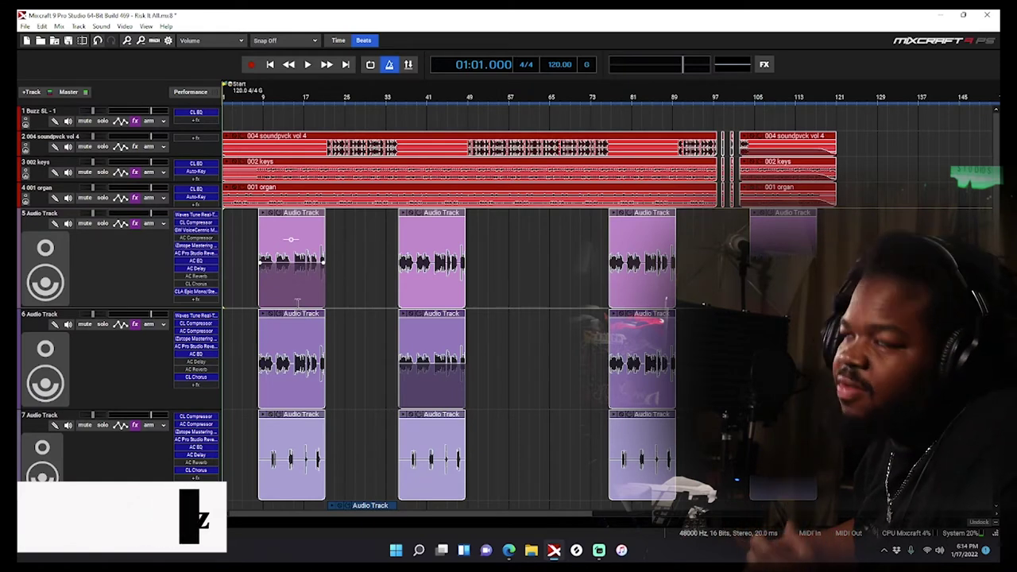
{"action": "left_click", "coordinate": [260, 96]}
{"action": "left_click", "coordinate": [258, 96]}
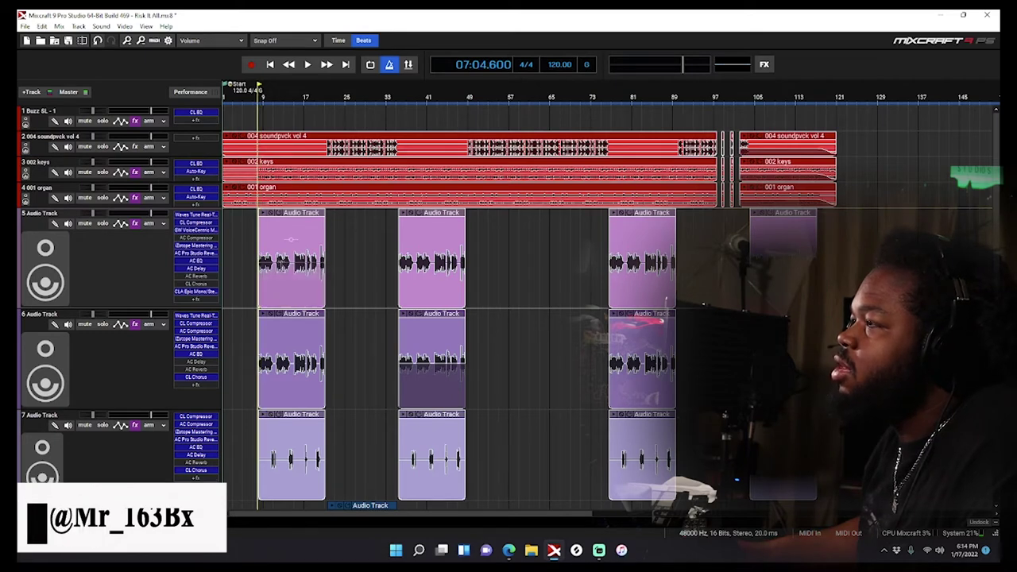
{"action": "key", "text": "space"}
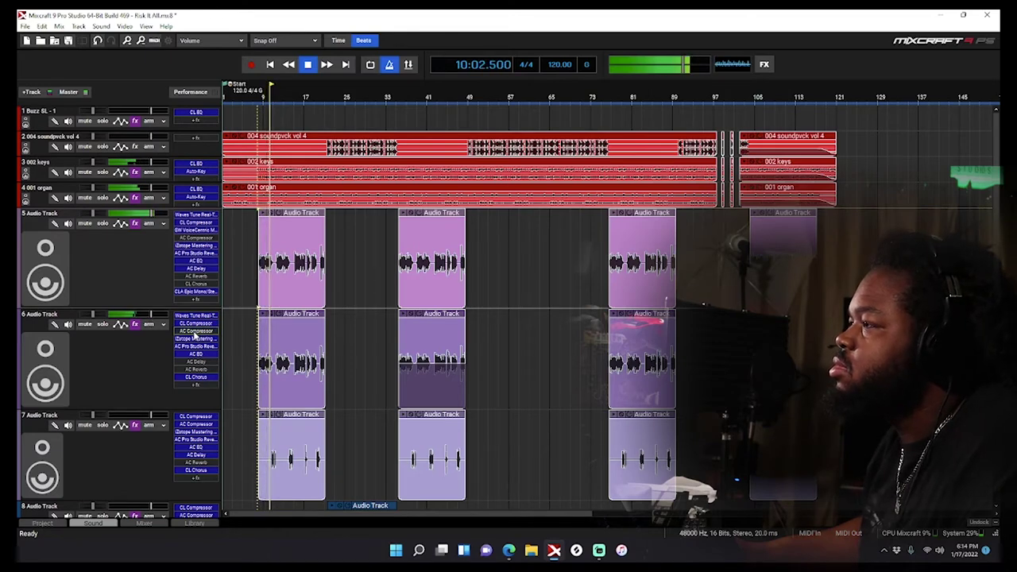
{"action": "key", "text": "space"}
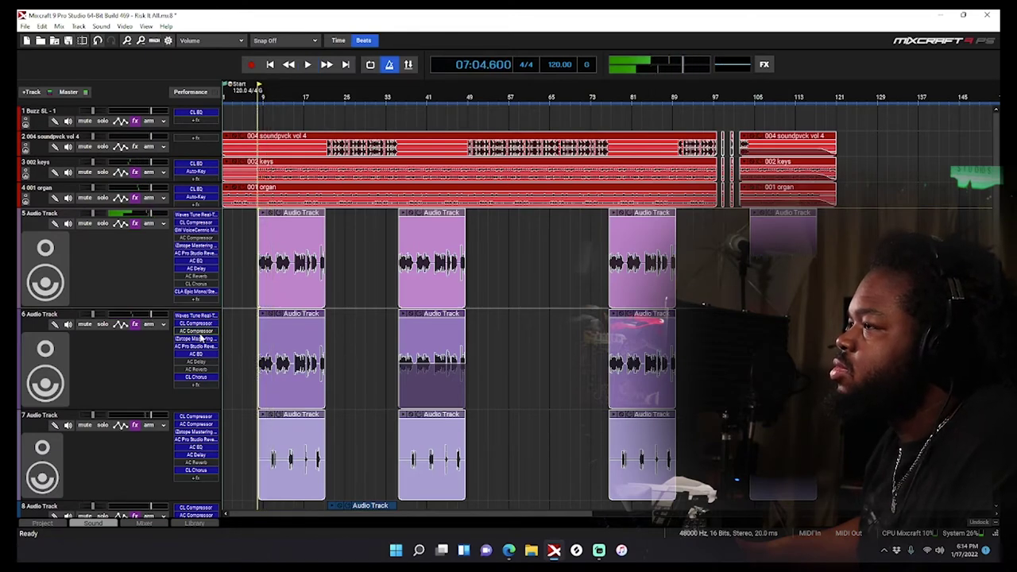
Solo track 6, play its first vocal clip, and check the track's Waves Tune Real-Time key and scale settings
{"action": "left_click", "coordinate": [103, 325]}
{"action": "key", "text": "space"}
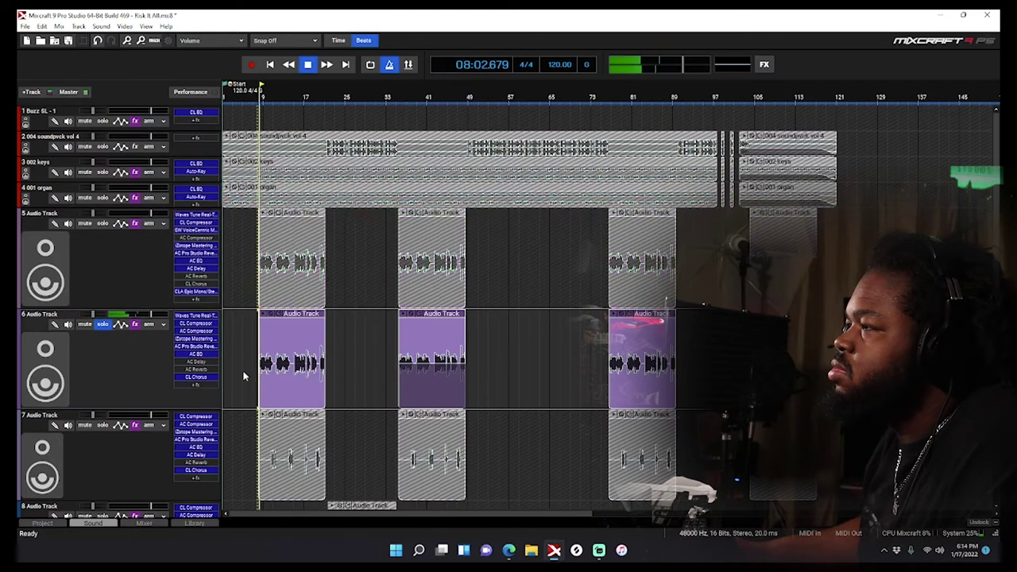
{"action": "key", "text": "space"}
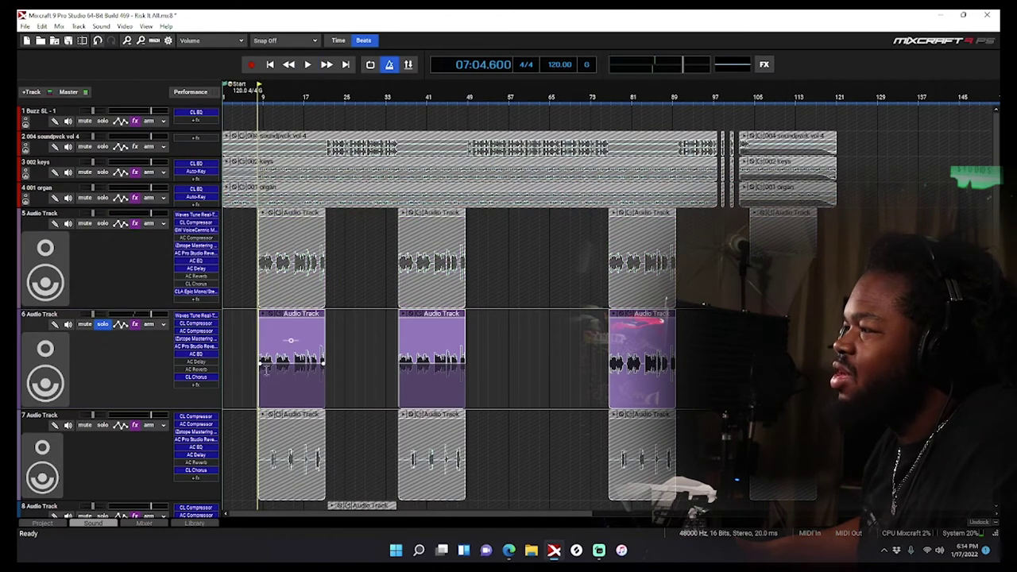
{"action": "left_click", "coordinate": [259, 367]}
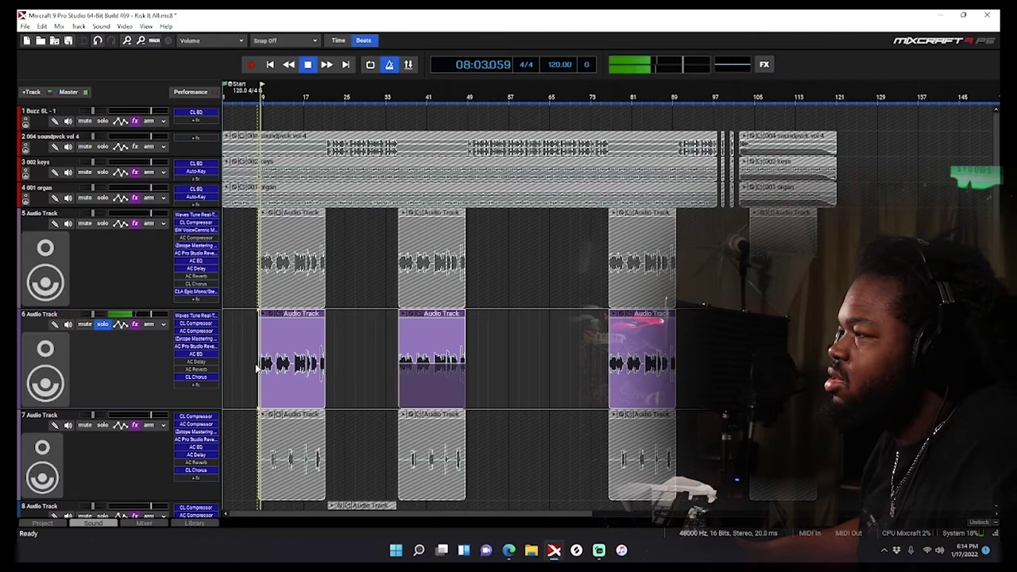
{"action": "key", "text": "space"}
{"action": "double_click", "coordinate": [197, 316]}
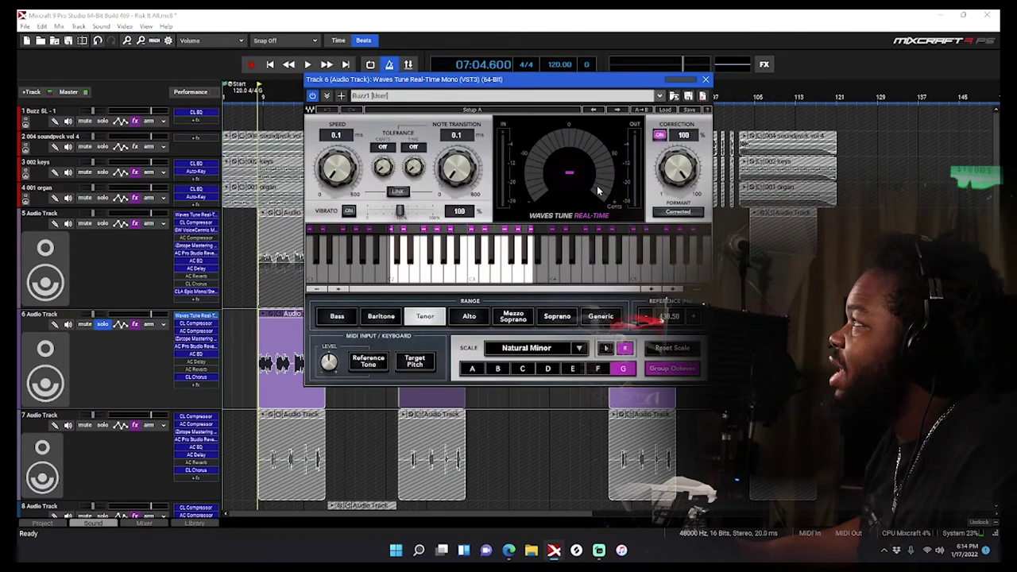
{"action": "left_click", "coordinate": [704, 79]}
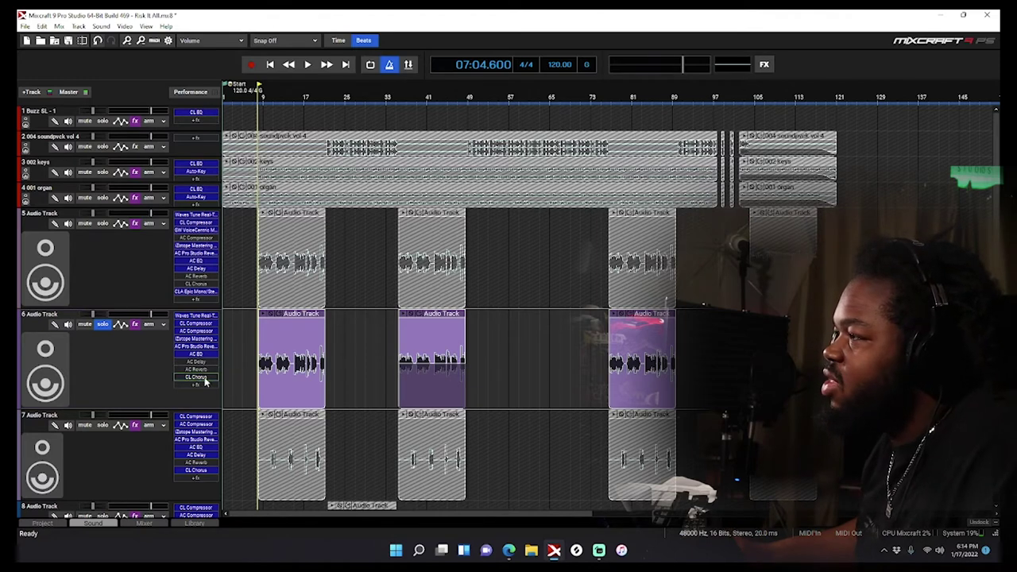
Bypass Classic Chorus on track 6, audition the soloed vocal without it, and reactivate the chorus
{"action": "key", "text": "space"}
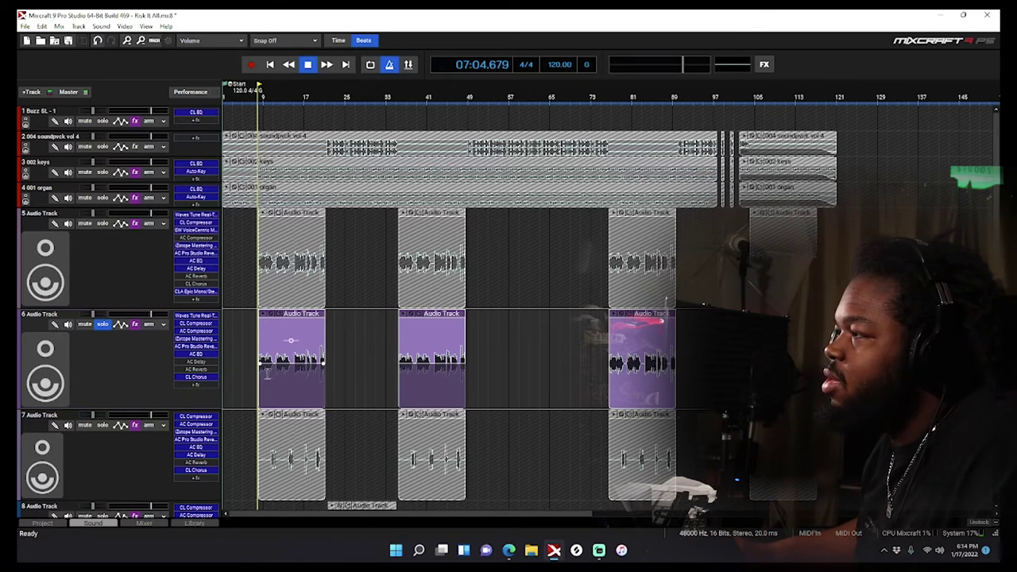
{"action": "key", "text": "space"}
{"action": "right_click", "coordinate": [199, 378]}
{"action": "left_click", "coordinate": [204, 388]}
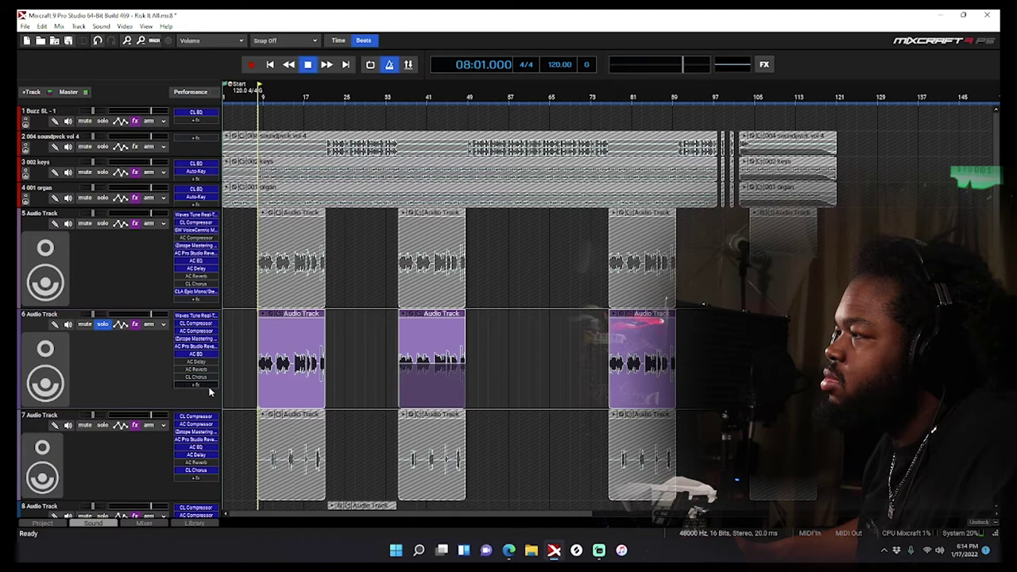
{"action": "key", "text": "space"}
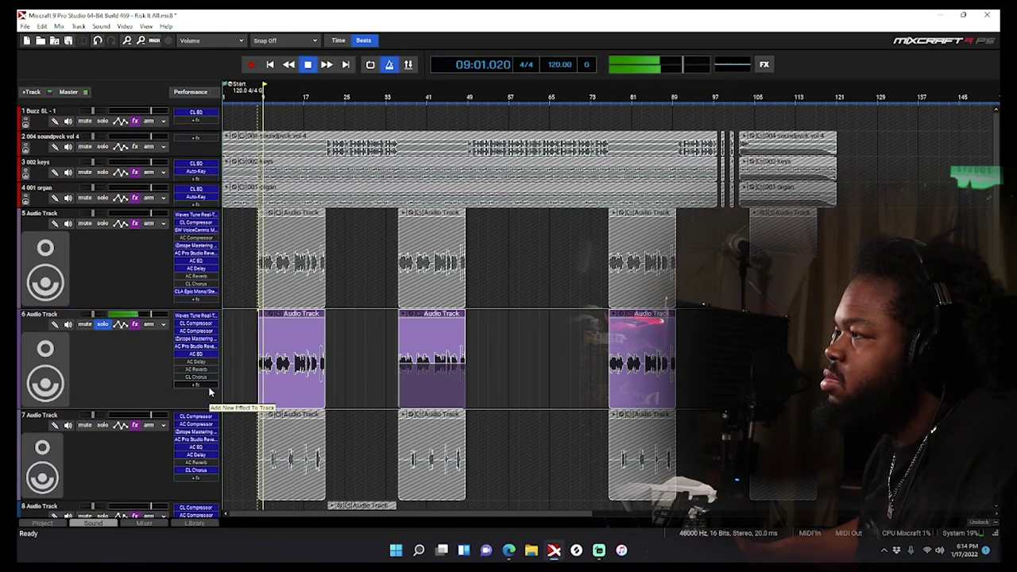
{"action": "key", "text": "space"}
{"action": "right_click", "coordinate": [203, 386]}
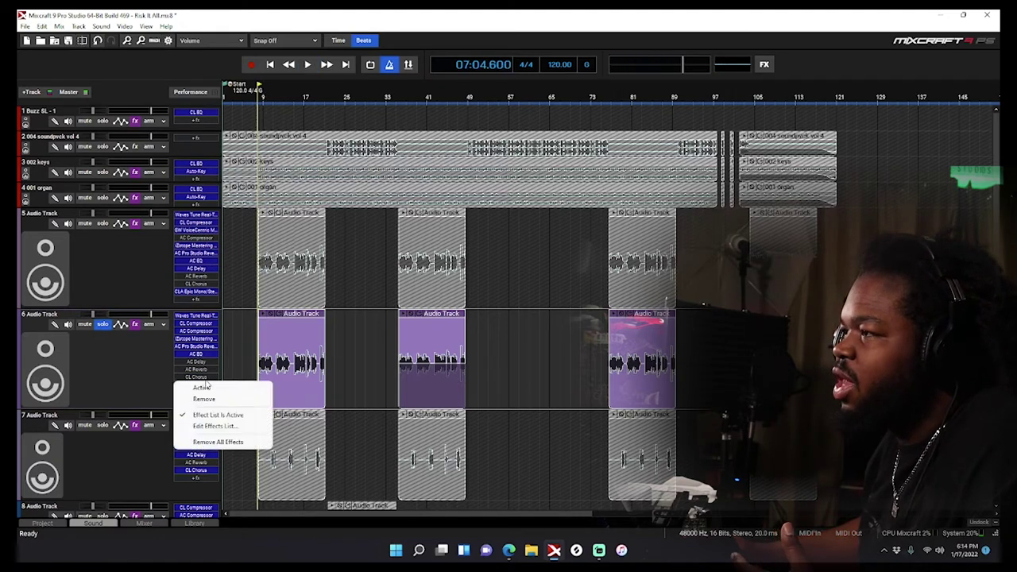
{"action": "left_click", "coordinate": [209, 388]}
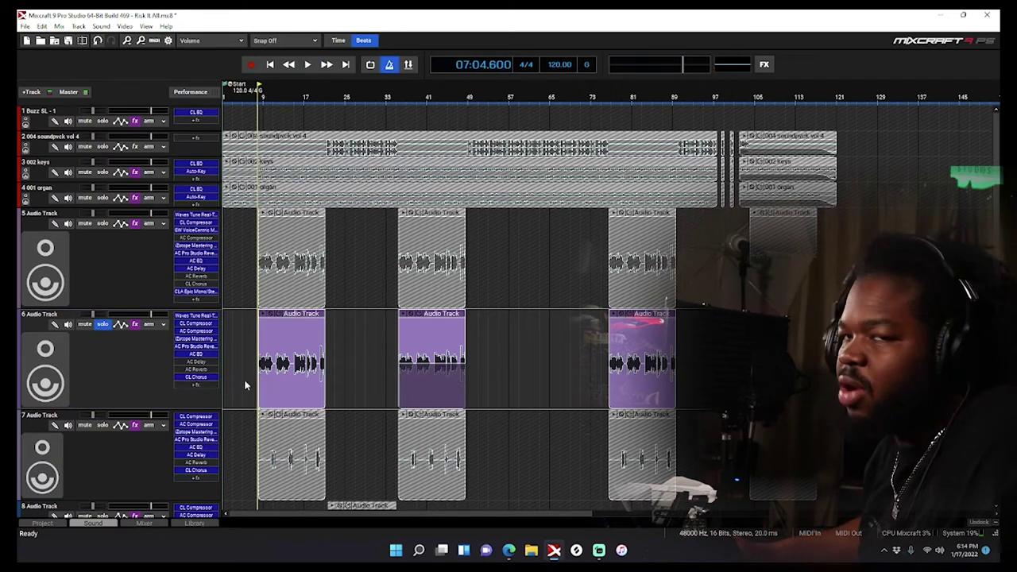
Replay the soloed track 6 vocal and deactivate its Classic Chorus while listening for the difference
{"action": "key", "text": "space"}
{"action": "right_click", "coordinate": [199, 379]}
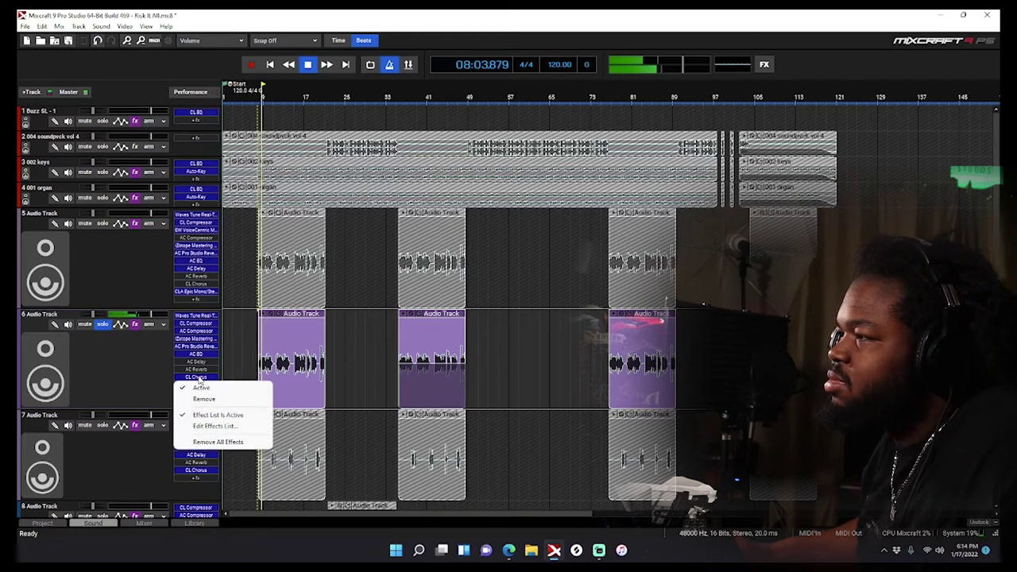
{"action": "left_click", "coordinate": [124, 386]}
{"action": "right_click", "coordinate": [199, 384]}
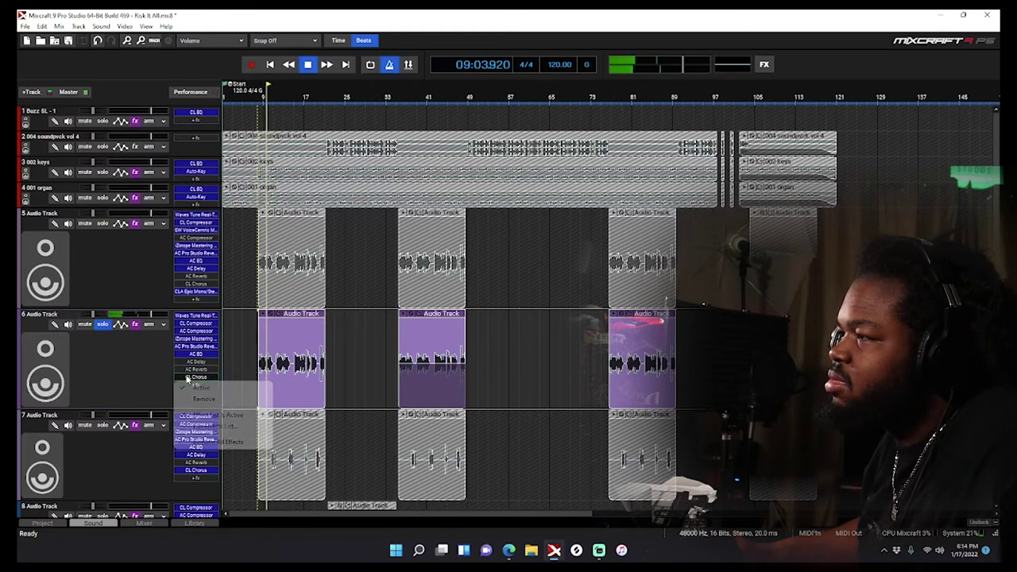
{"action": "left_click", "coordinate": [200, 389]}
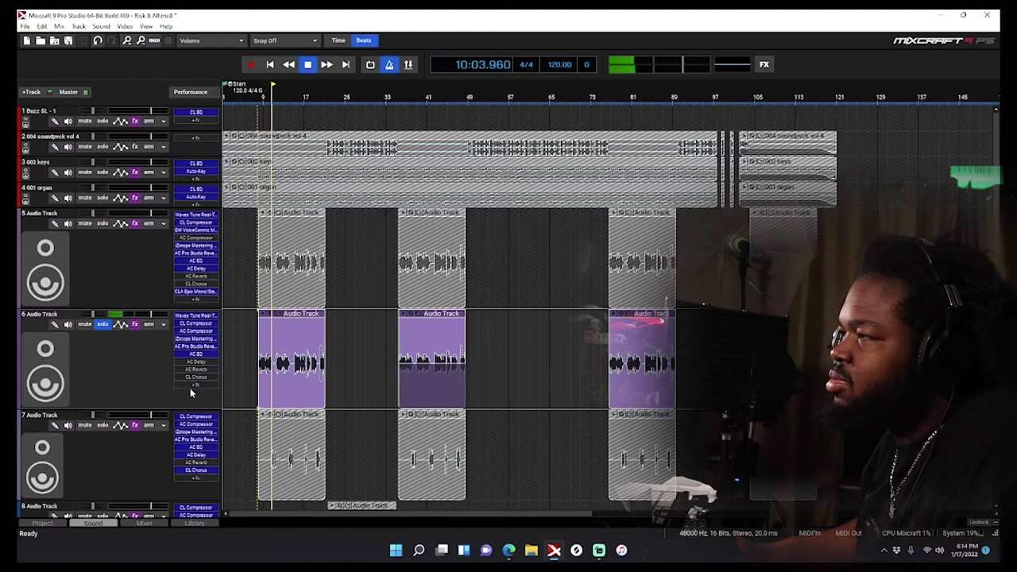
{"action": "key", "text": "space"}
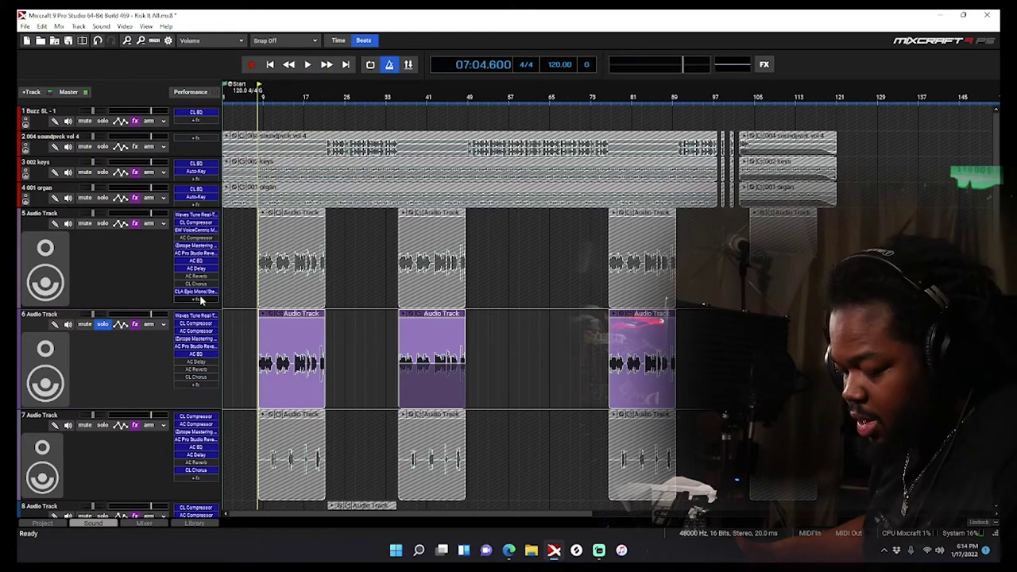
Copy CLA Epic Mono/Stereo from track 5 to the end of track 6's effects and audition the soloed vocal
{"action": "left_click_drag", "start_coordinate": [193, 294], "coordinate": [194, 386]}
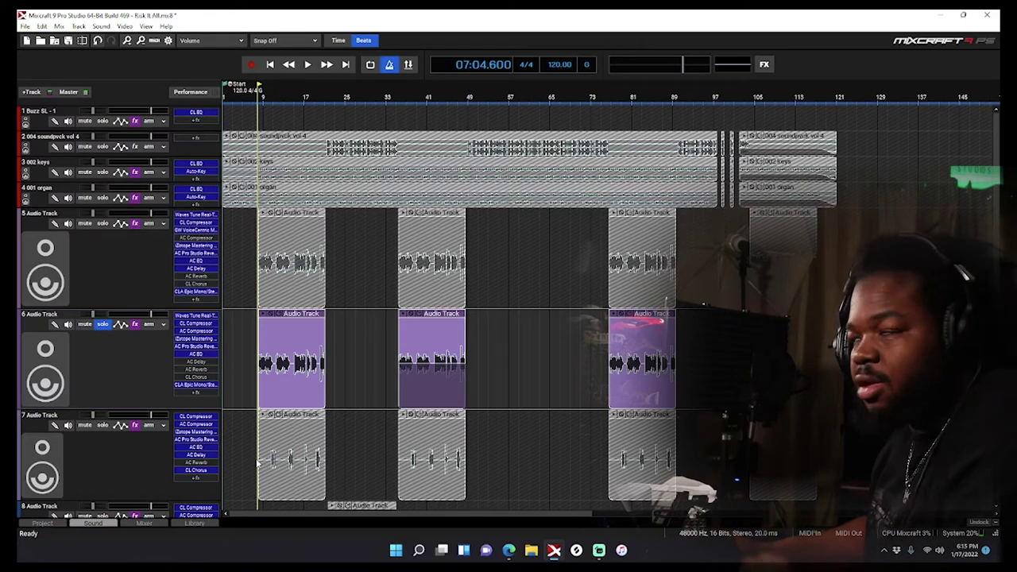
{"action": "key", "text": "space"}
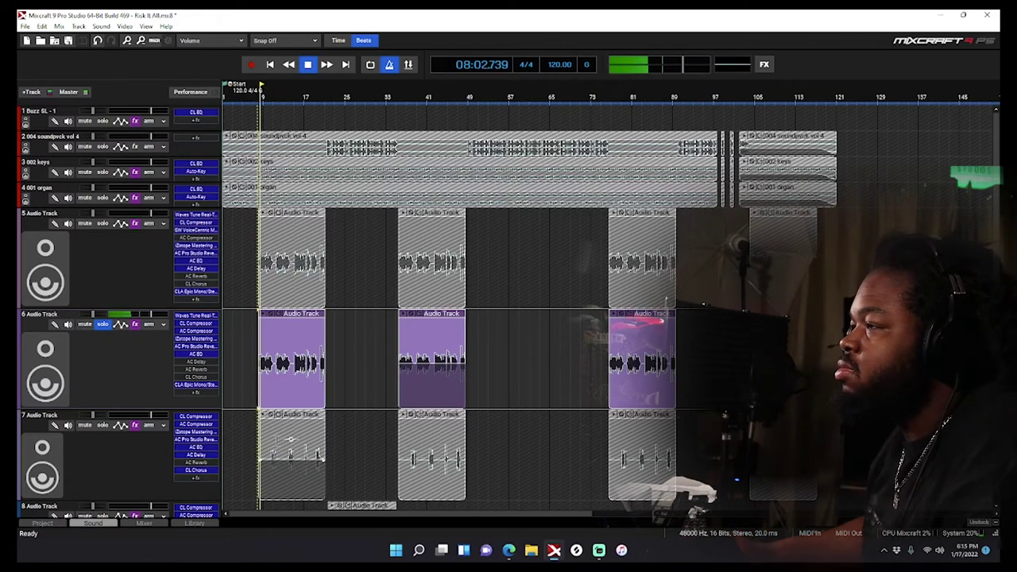
{"action": "key", "text": "space"}
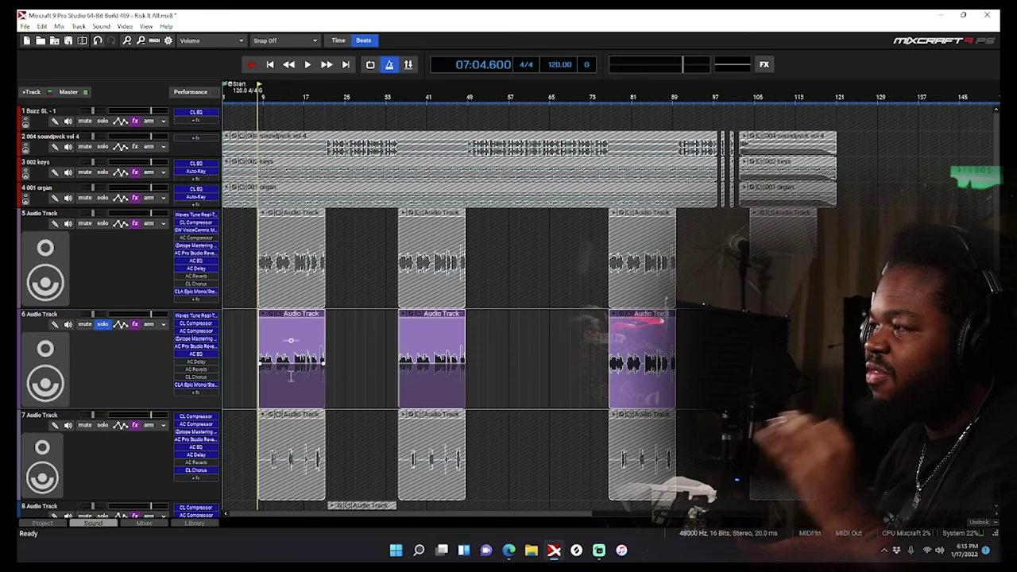
Open track 6's CLA Epic during playback, move its window off the tracks, and solo track 5 to hear both vocals together
{"action": "key", "text": "space"}
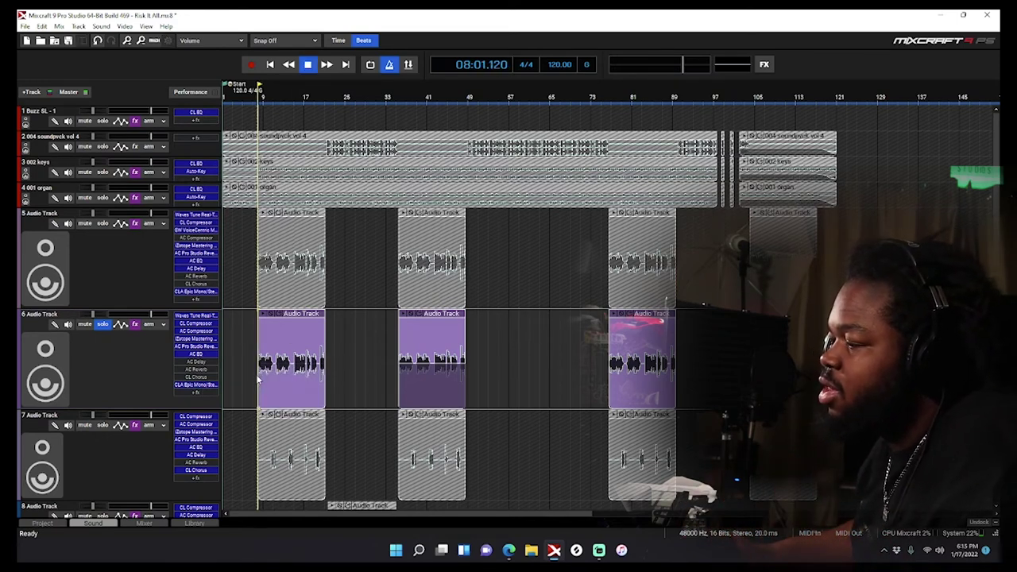
{"action": "left_click", "coordinate": [204, 386]}
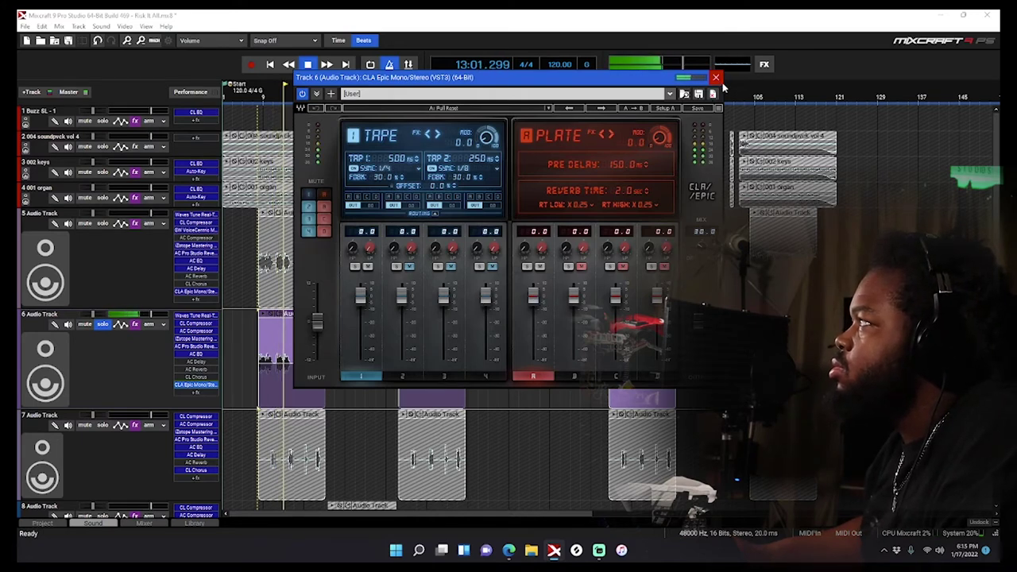
{"action": "left_click_drag", "start_coordinate": [695, 80], "coordinate": [899, 76]}
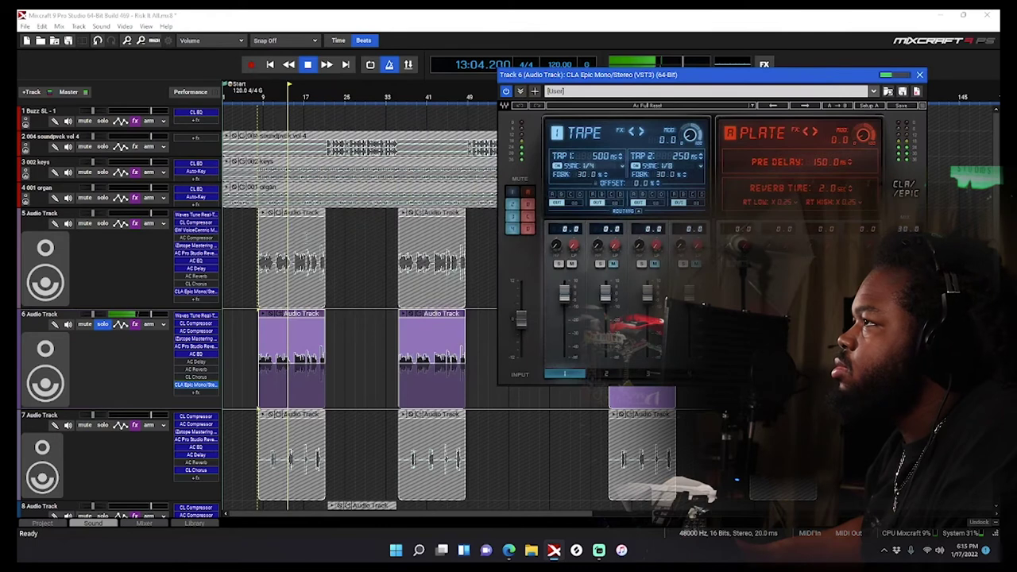
{"action": "left_click", "coordinate": [102, 224]}
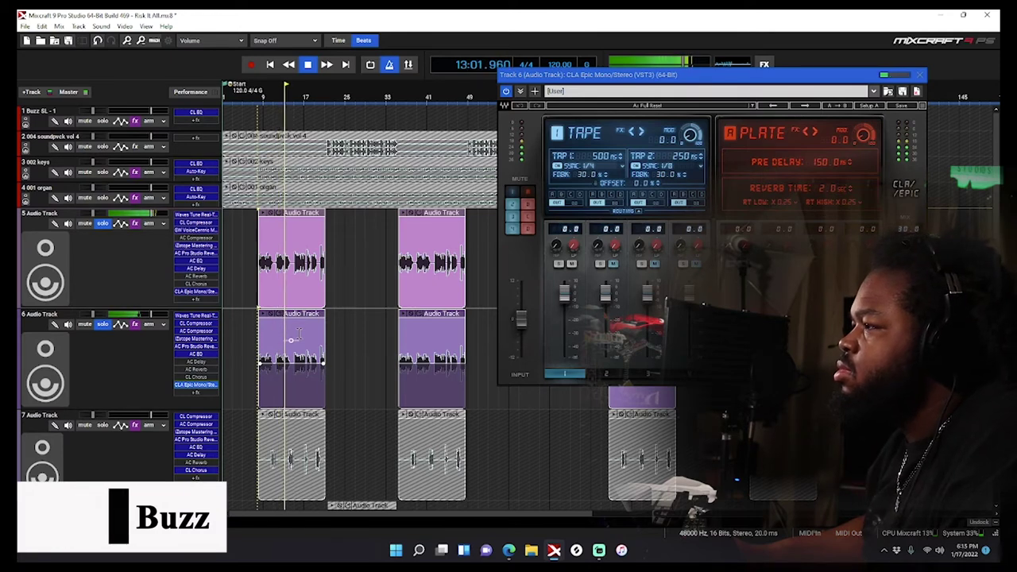
{"action": "key", "text": "space"}
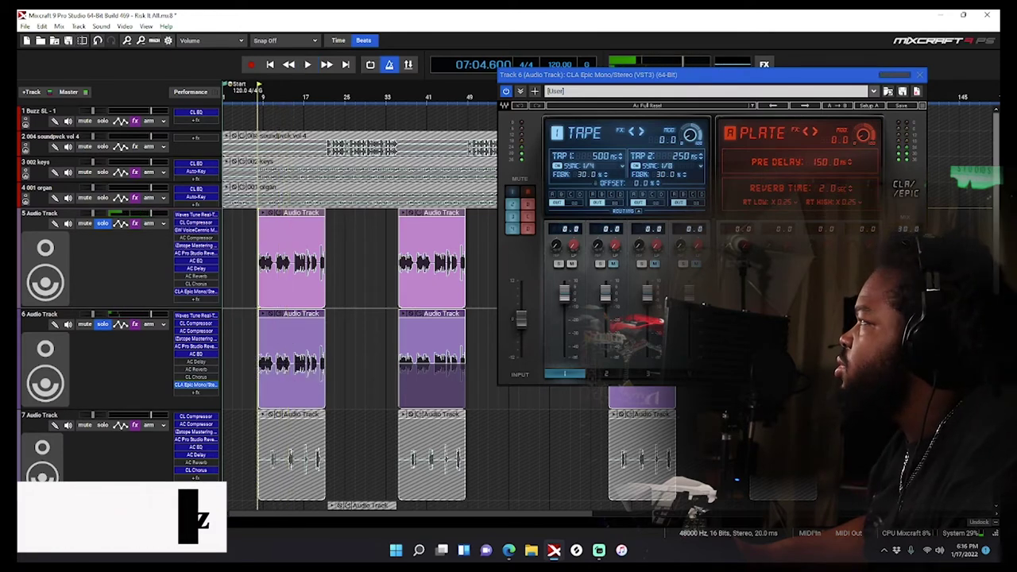
Unsolo tracks 5 and 6 and play the full mix from just before their first clips
{"action": "scroll", "coordinate": [911, 223], "scroll_direction": "down", "scroll_amount": 2}
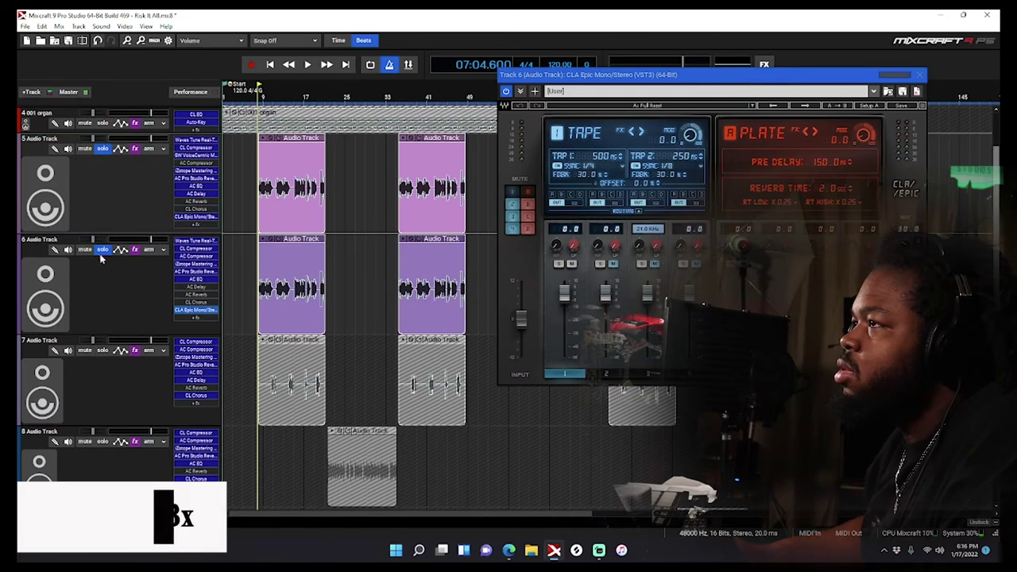
{"action": "left_click", "coordinate": [103, 151]}
{"action": "key", "text": "space"}
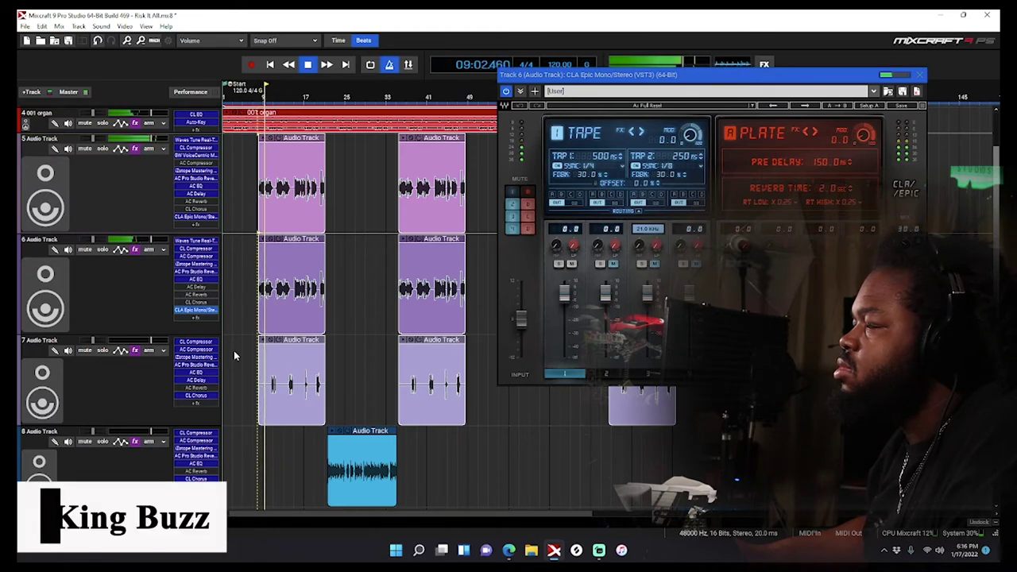
Lower the plate A reverb level in track 6's CLA Epic against the playing mix, close the plugin and stop playback
{"action": "left_click", "coordinate": [196, 249]}
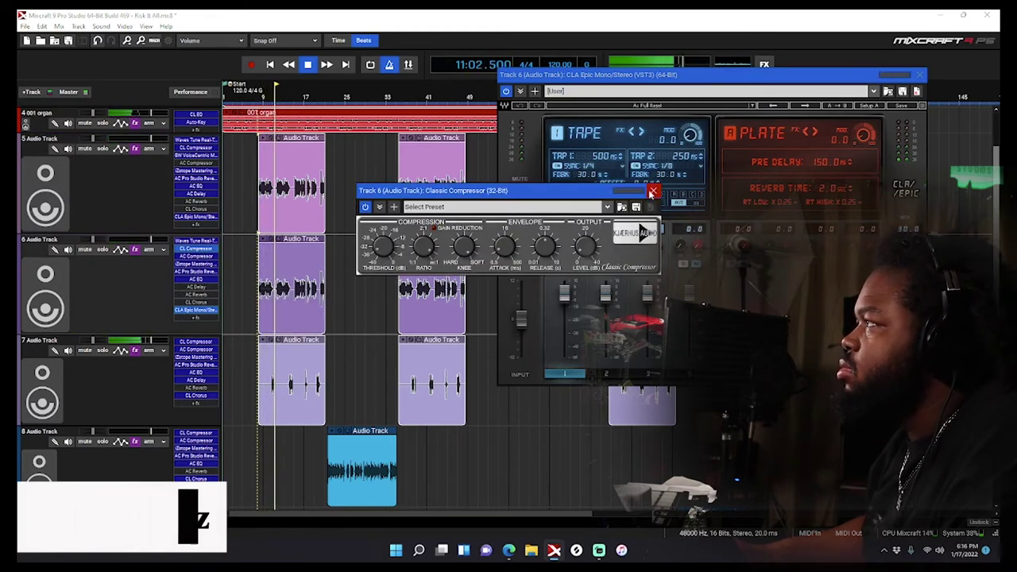
{"action": "left_click", "coordinate": [652, 194]}
{"action": "left_click", "coordinate": [364, 316]}
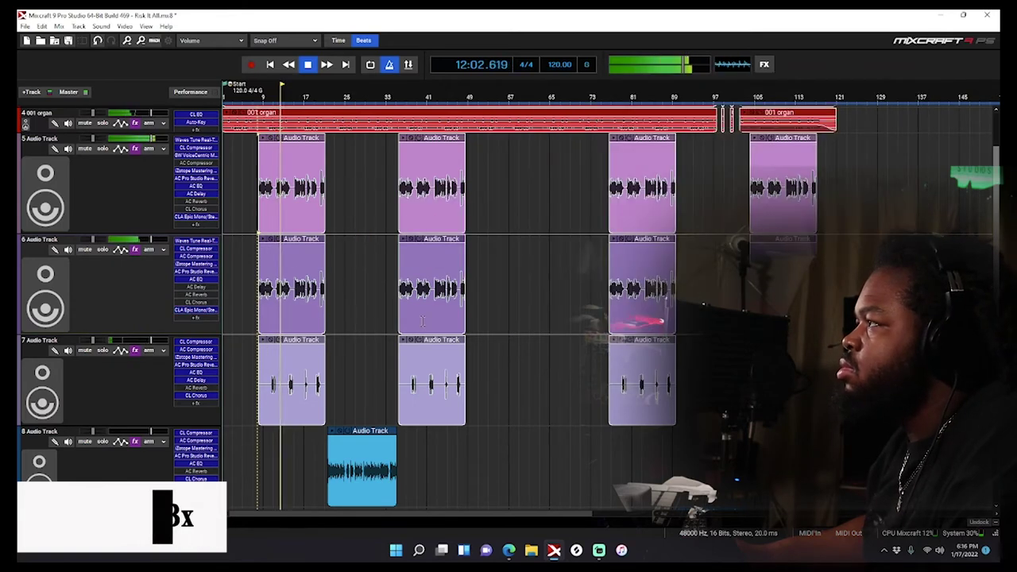
{"action": "double_click", "coordinate": [194, 310]}
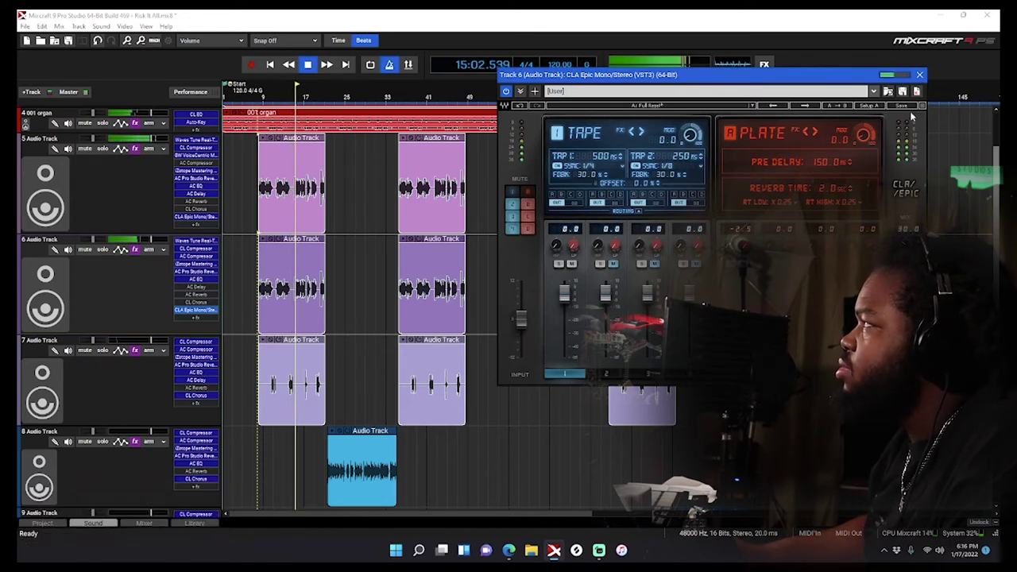
{"action": "left_click", "coordinate": [920, 76]}
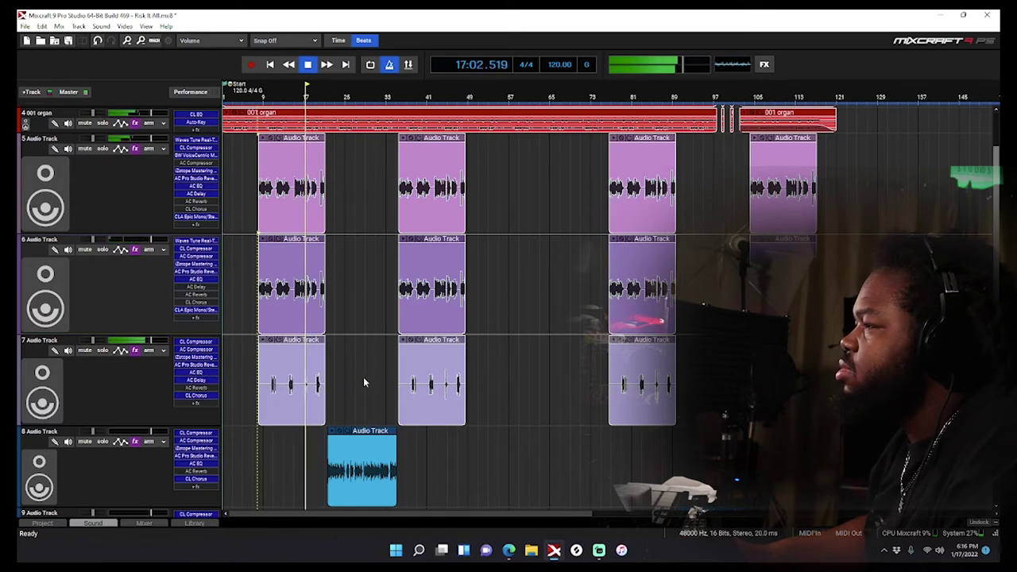
{"action": "key", "text": "space"}
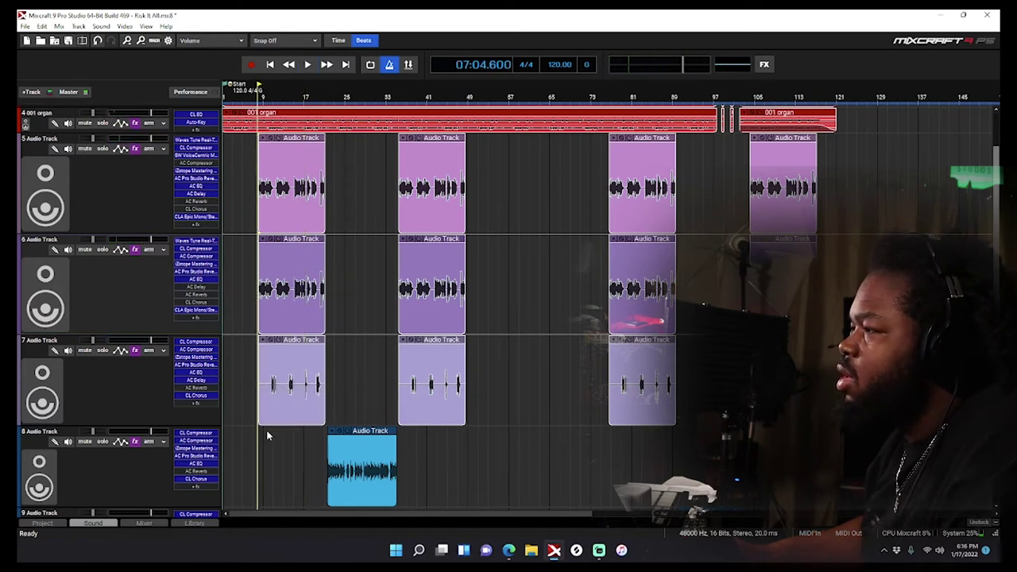
Play the full mix from about bar 10 to hear track 7's first vocal part
{"action": "left_click", "coordinate": [269, 435]}
{"action": "key", "text": "space"}
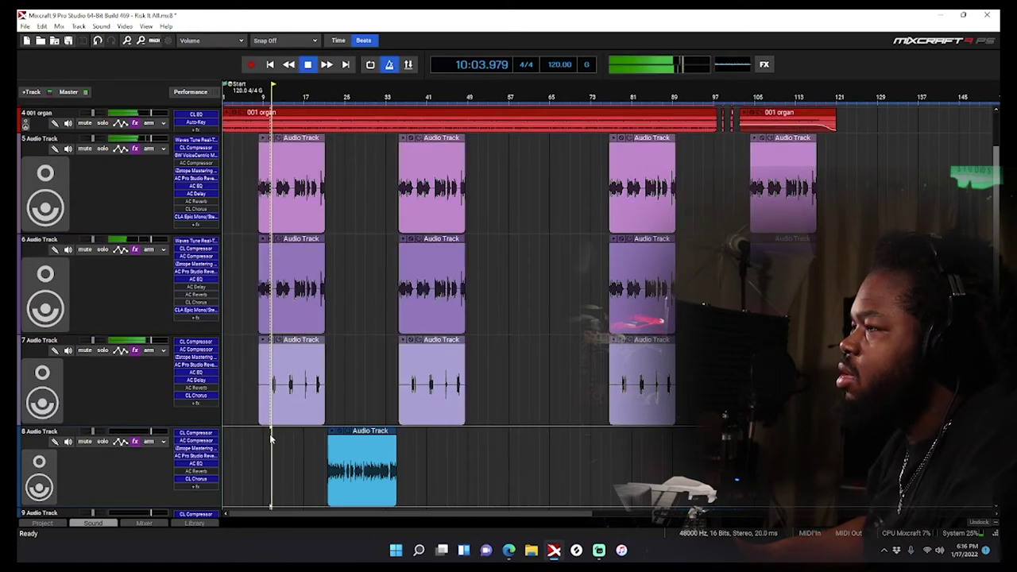
{"action": "key", "text": "space"}
Load the 0718 King effect chain preset on track 7, close its effect list and play the mix
{"action": "left_click", "coordinate": [135, 351]}
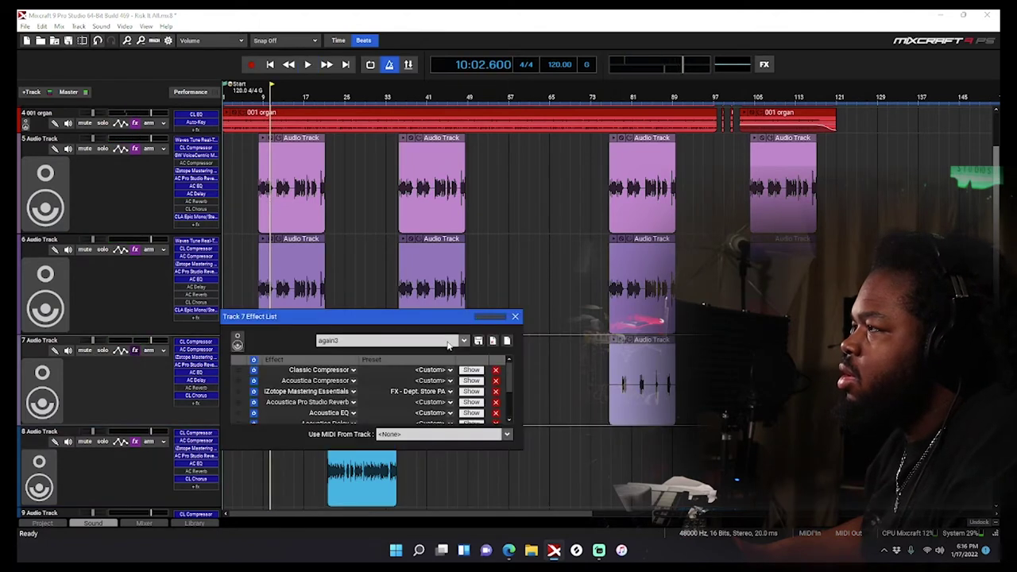
{"action": "left_click", "coordinate": [370, 341]}
{"action": "scroll", "coordinate": [379, 149], "scroll_direction": "up", "scroll_amount": 5}
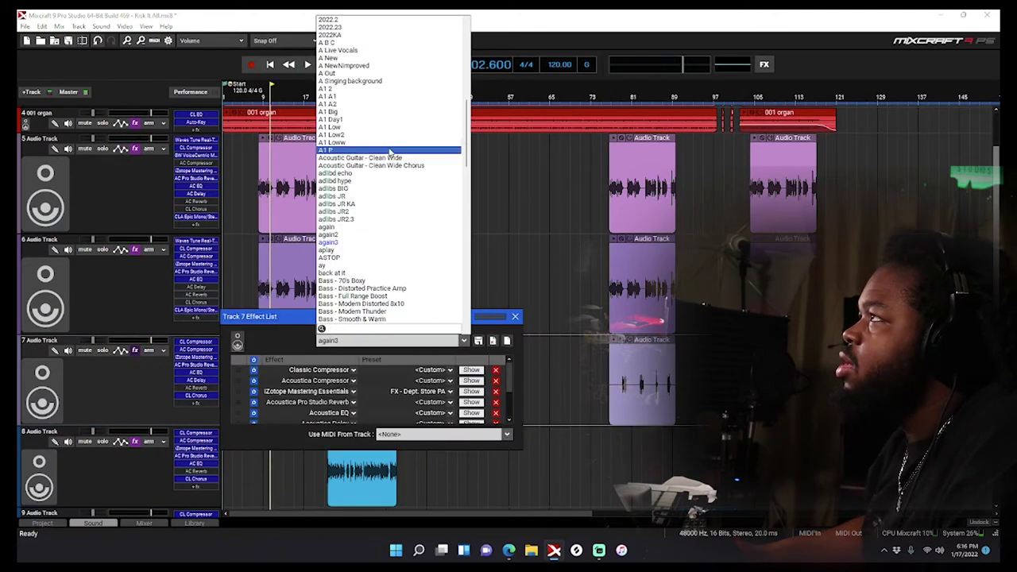
{"action": "scroll", "coordinate": [379, 149], "scroll_direction": "up", "scroll_amount": 10}
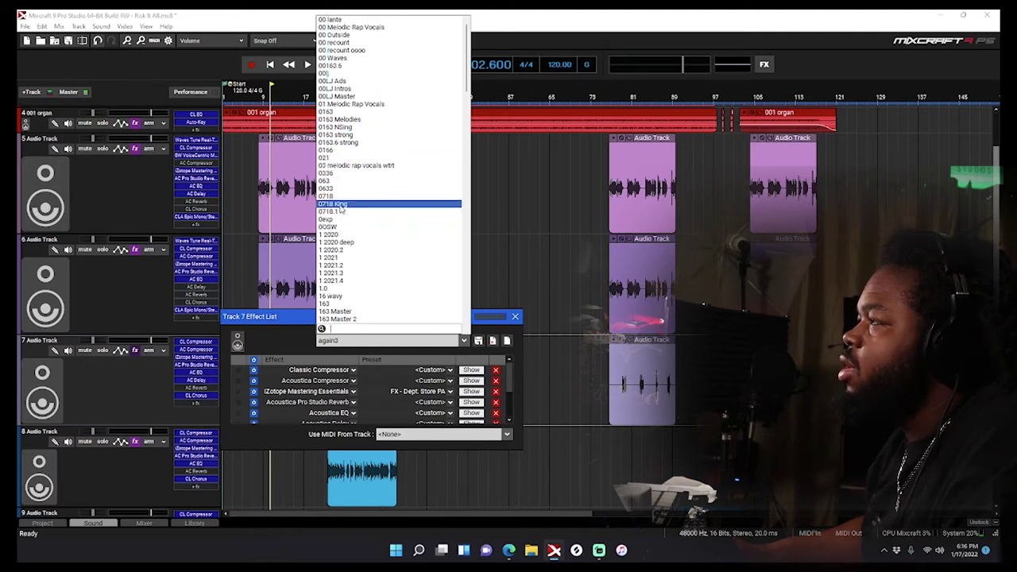
{"action": "left_click", "coordinate": [550, 289]}
{"action": "left_click", "coordinate": [515, 316]}
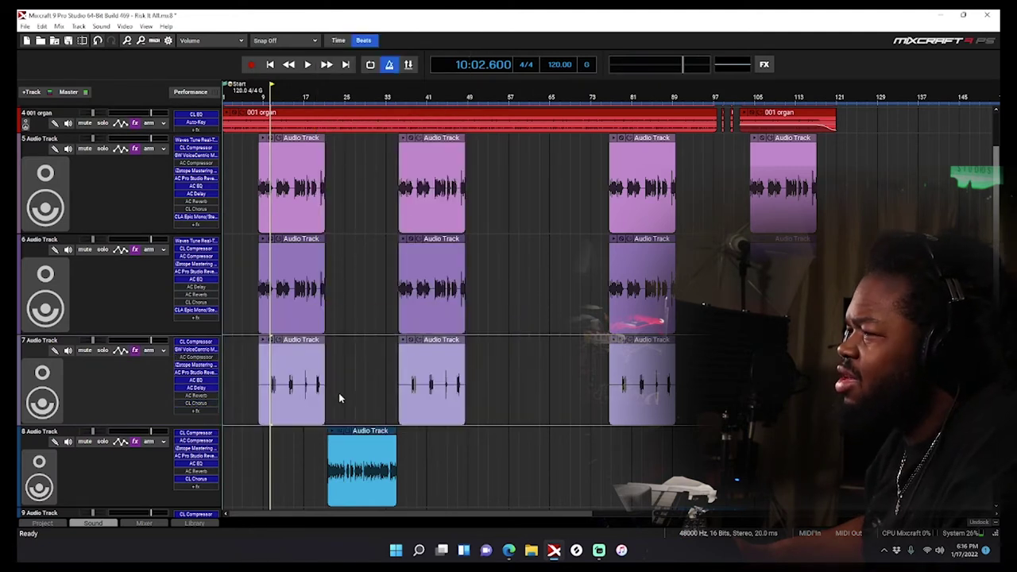
{"action": "key", "text": "space"}
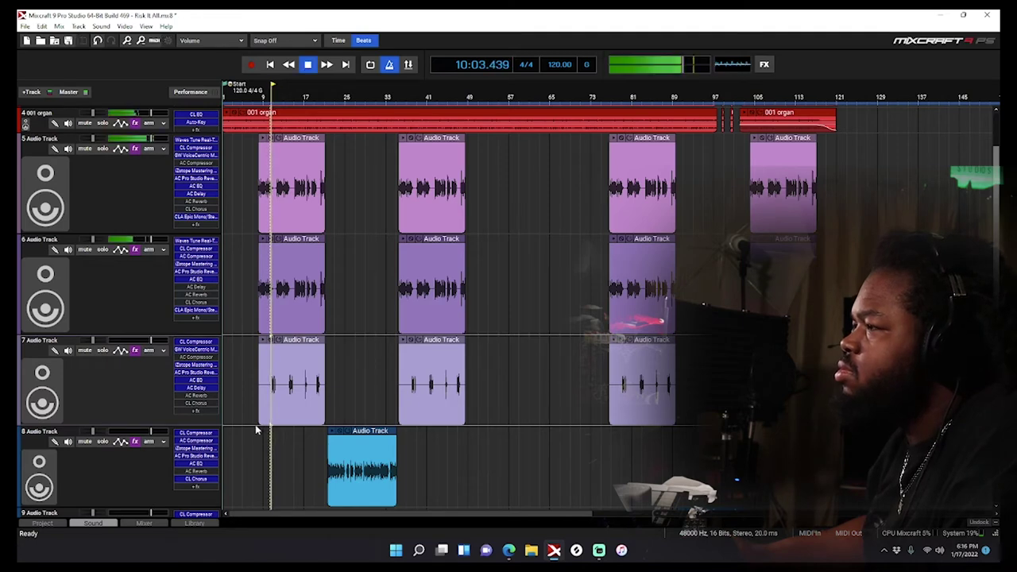
Apply the FX - On the Phone preset to track 7's iZotope Mastering Essentials, close the plugin and play the mix from bar 10
{"action": "key", "text": "space"}
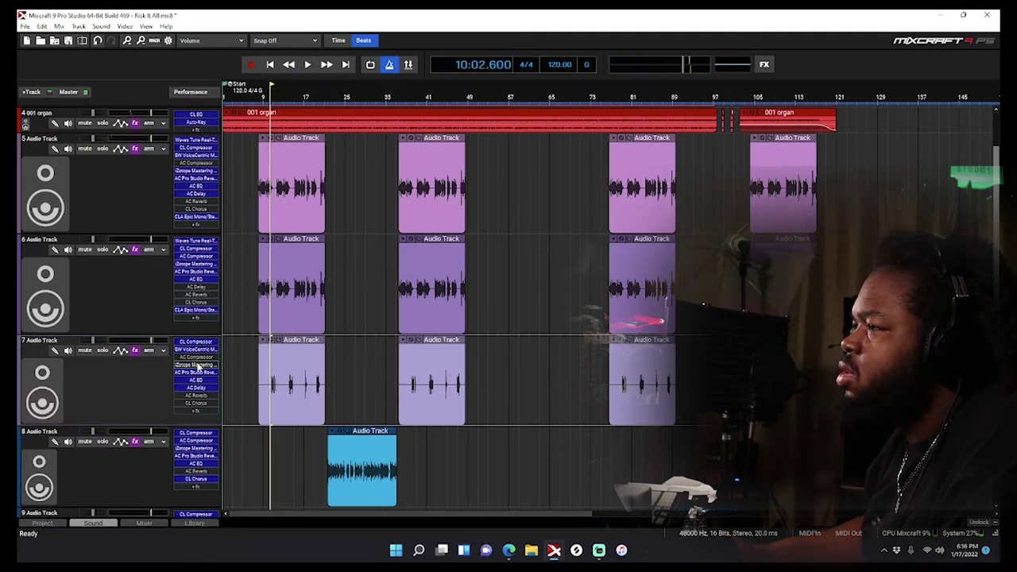
{"action": "left_click", "coordinate": [197, 365]}
{"action": "left_click", "coordinate": [473, 124]}
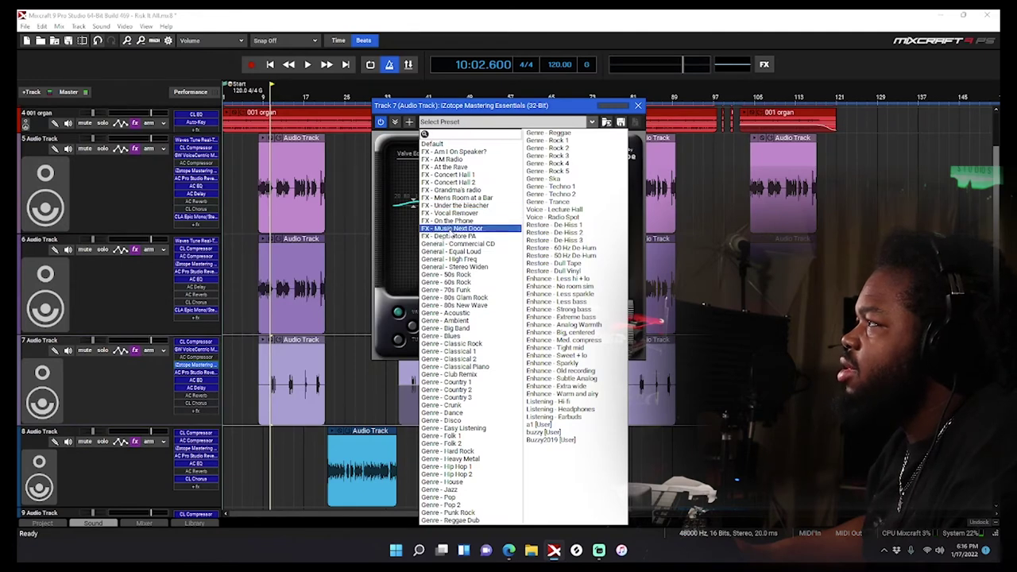
{"action": "left_click", "coordinate": [457, 222]}
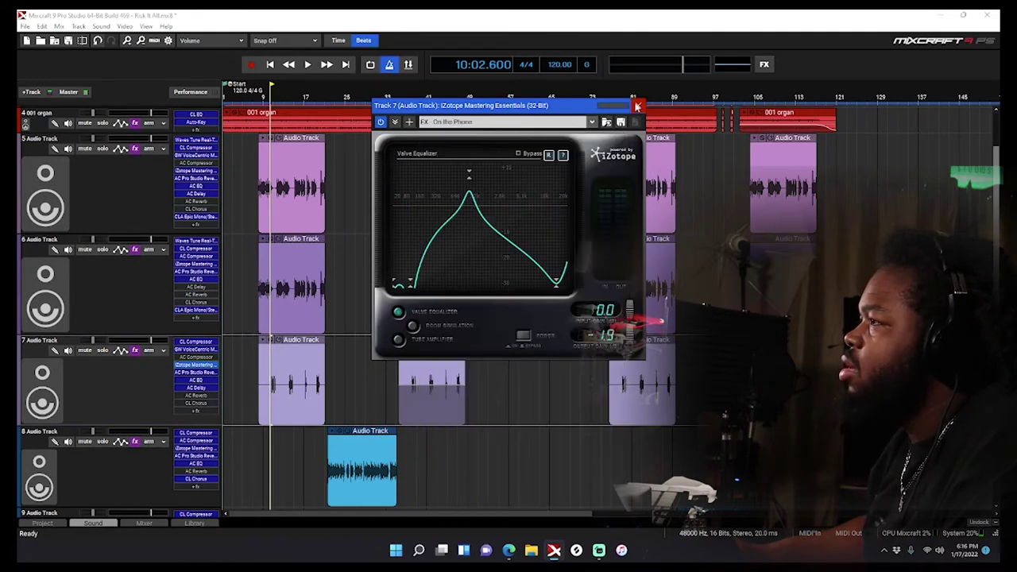
{"action": "left_click", "coordinate": [636, 105]}
{"action": "key", "text": "space"}
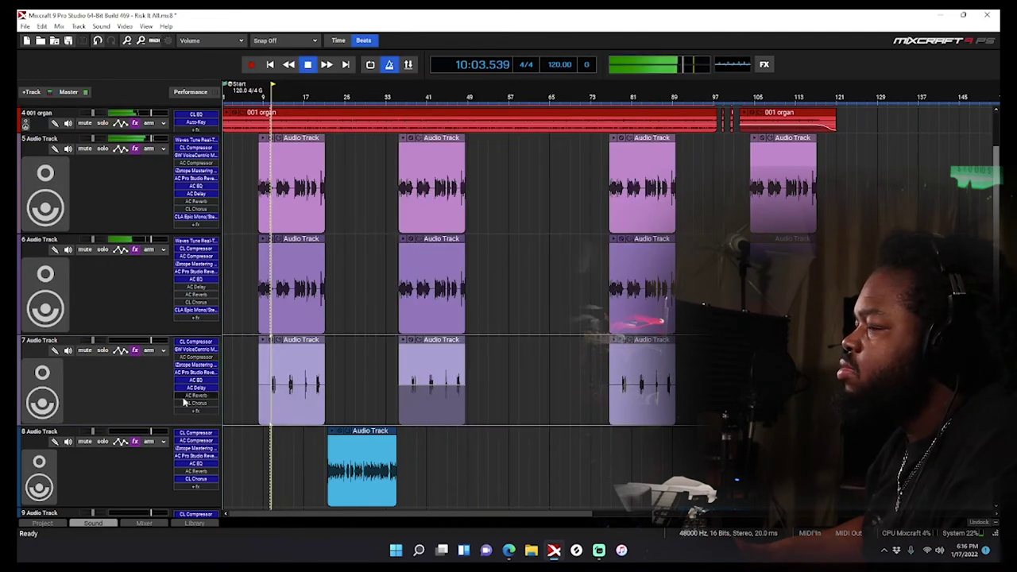
Check track 7's Classic Compressor against the mix playing from bar 10, close the plugin and stop playback
{"action": "left_click", "coordinate": [193, 342]}
{"action": "key", "text": "space"}
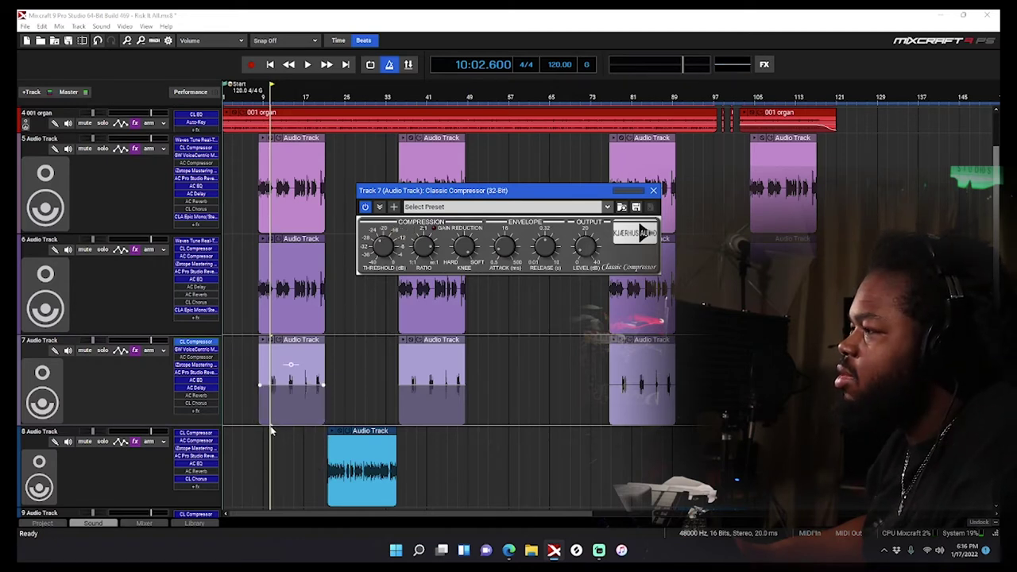
{"action": "key", "text": "space"}
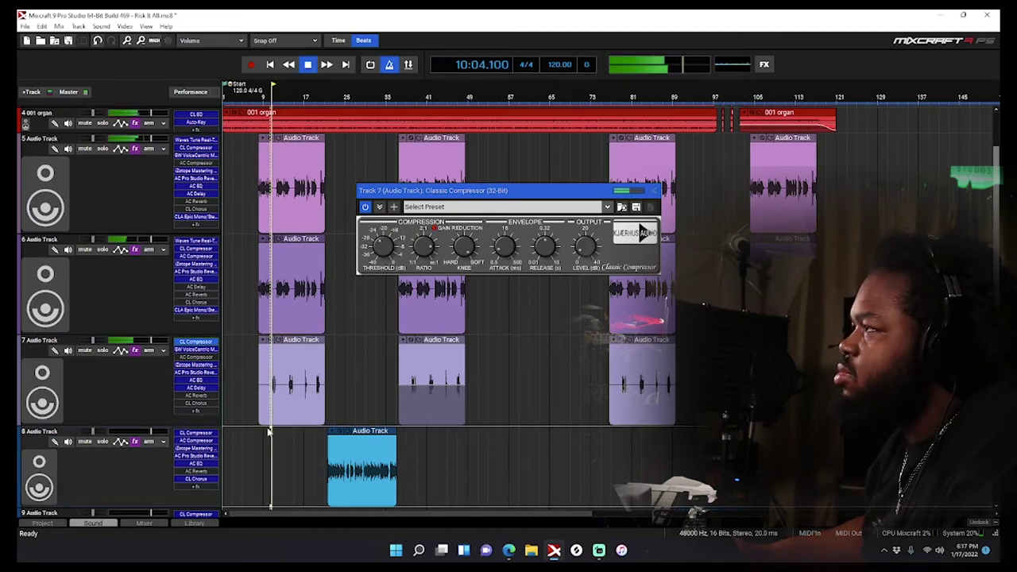
{"action": "left_click", "coordinate": [387, 248]}
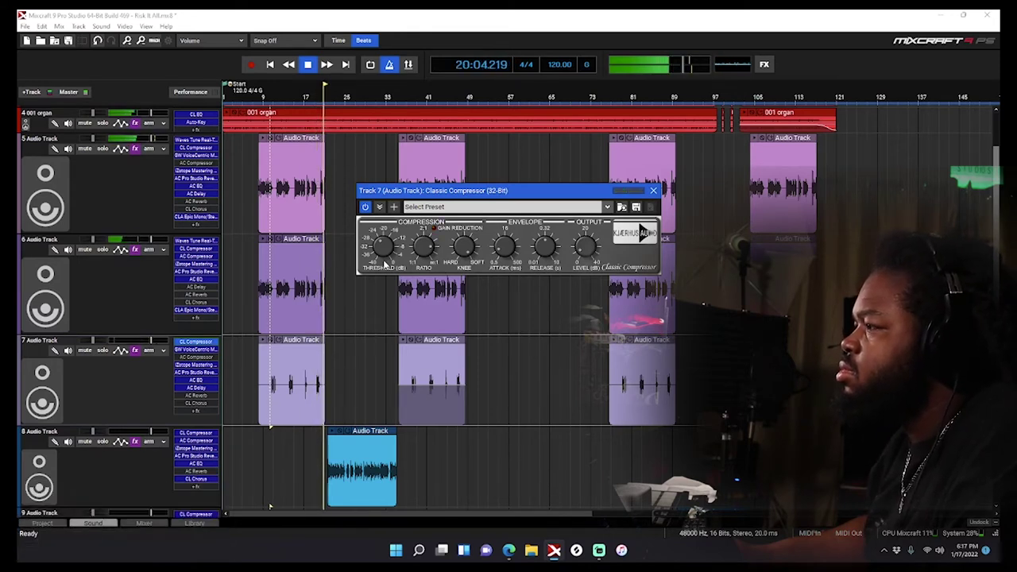
{"action": "left_click", "coordinate": [653, 191]}
{"action": "key", "text": "space"}
Replace track 8's A1 Day1 effect chain with the same preset chain as track 7 and close its effect list
{"action": "scroll", "coordinate": [550, 317], "scroll_direction": "down", "scroll_amount": 3}
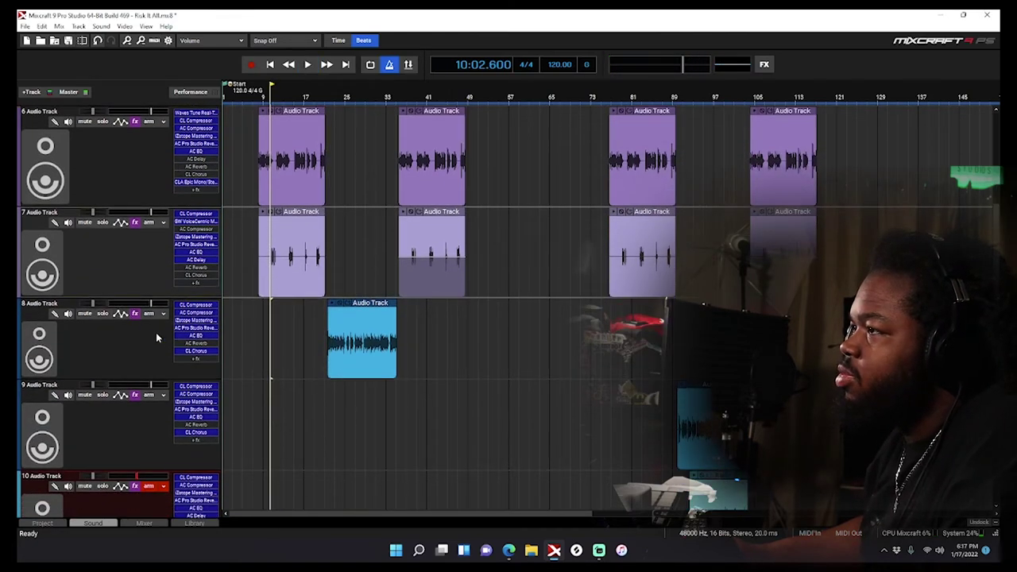
{"action": "left_click", "coordinate": [135, 313]}
{"action": "left_click", "coordinate": [423, 304]}
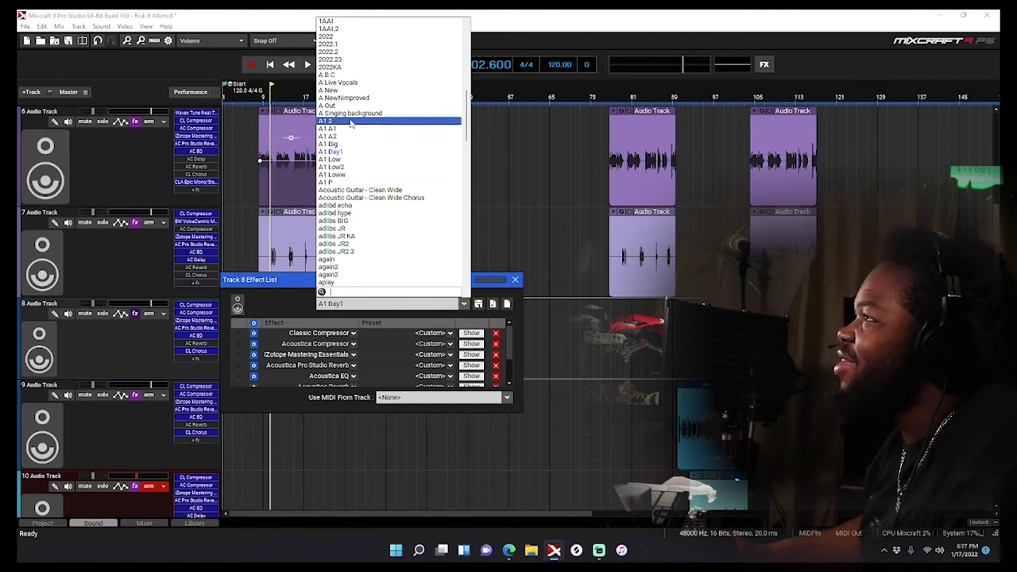
{"action": "scroll", "coordinate": [358, 140], "scroll_direction": "down", "scroll_amount": 3}
{"action": "scroll", "coordinate": [362, 141], "scroll_direction": "up", "scroll_amount": 12}
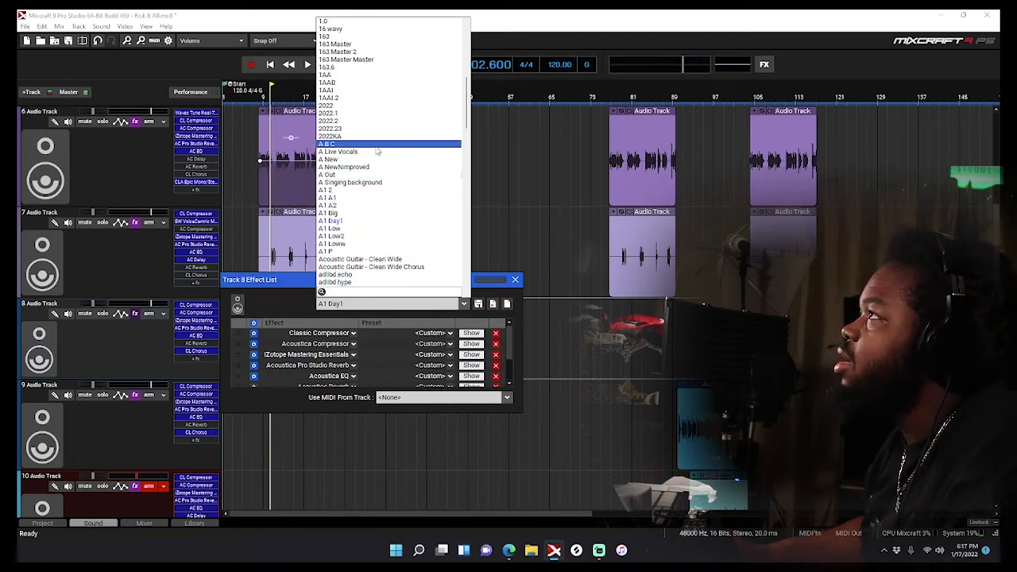
{"action": "left_click", "coordinate": [350, 83]}
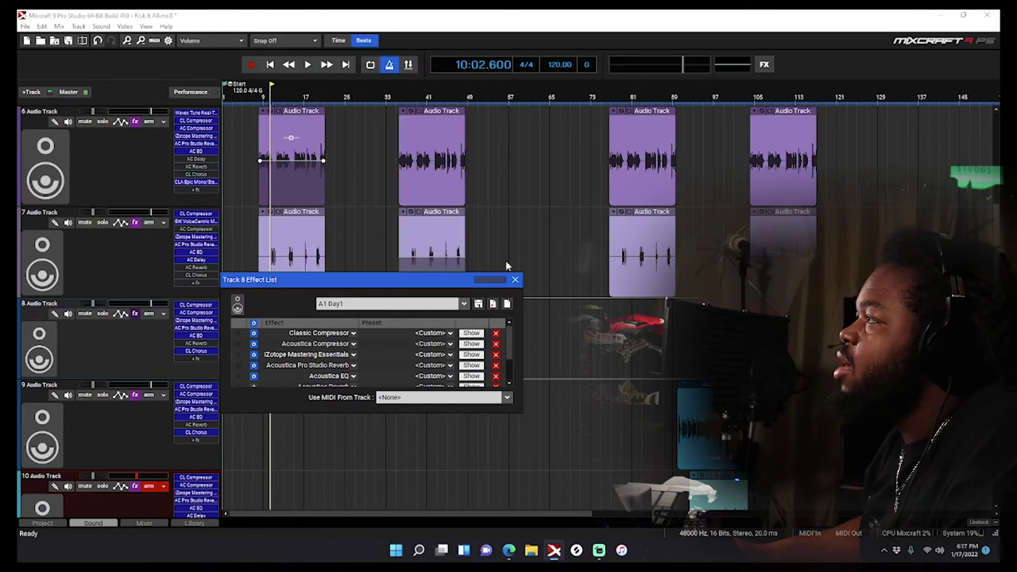
{"action": "left_click", "coordinate": [515, 279]}
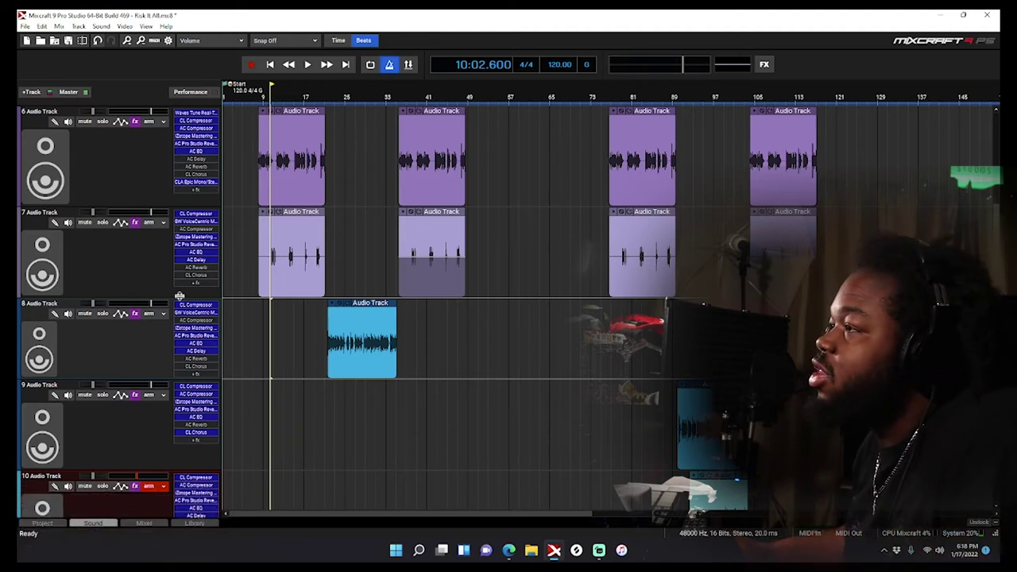
Play the mix from 21:03.000 to hear track 8's vocal clip, restarting it once from the same point
{"action": "left_click", "coordinate": [327, 388]}
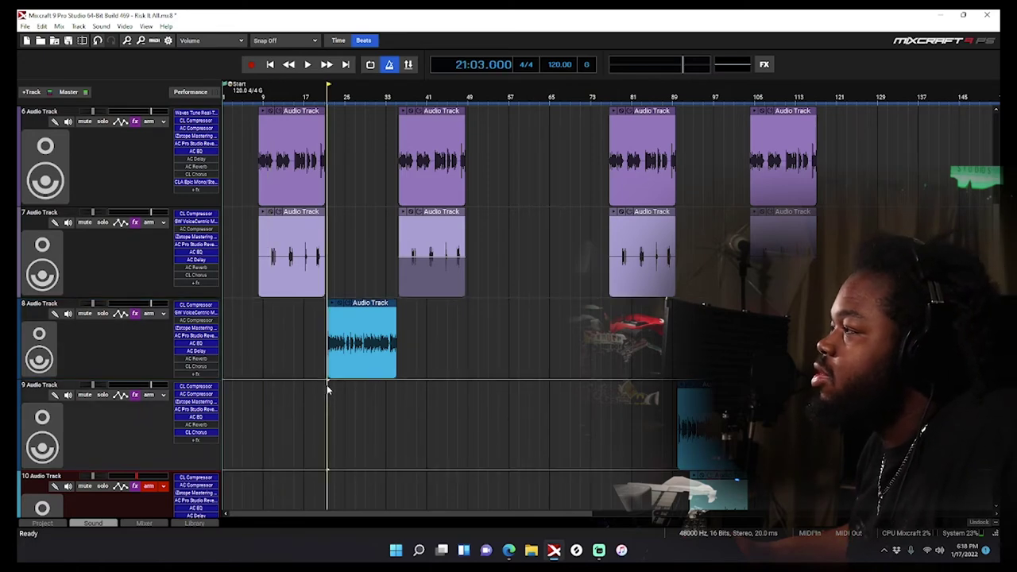
{"action": "scroll", "coordinate": [327, 388], "scroll_direction": "up", "scroll_amount": 3}
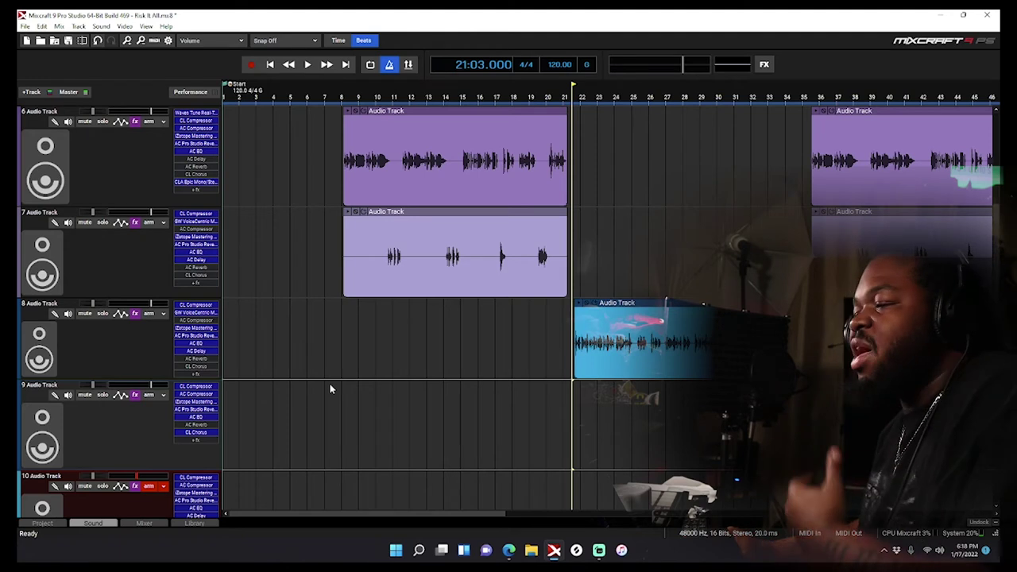
{"action": "key", "text": "space"}
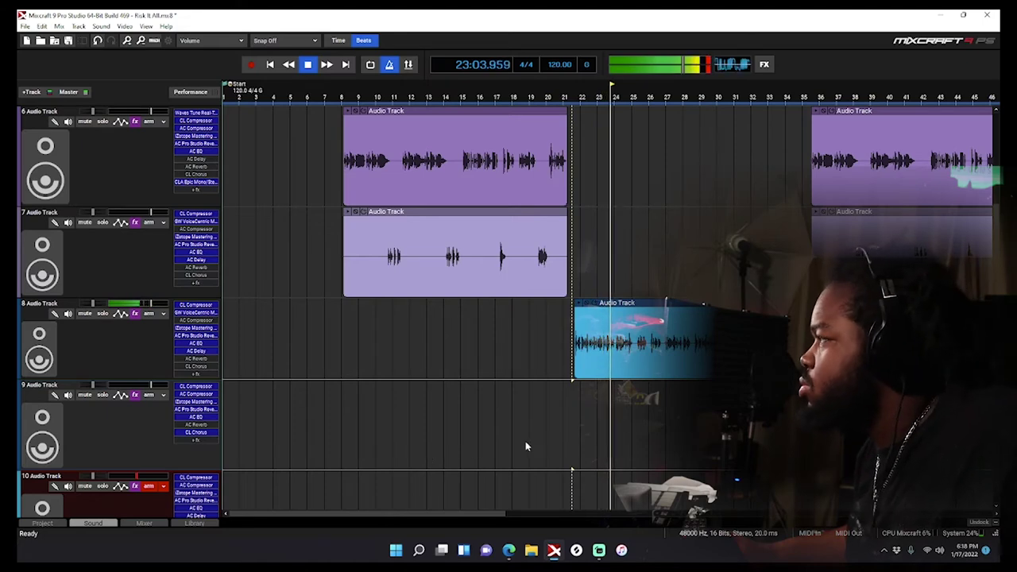
{"action": "scroll", "coordinate": [530, 441], "scroll_direction": "down", "scroll_amount": 2}
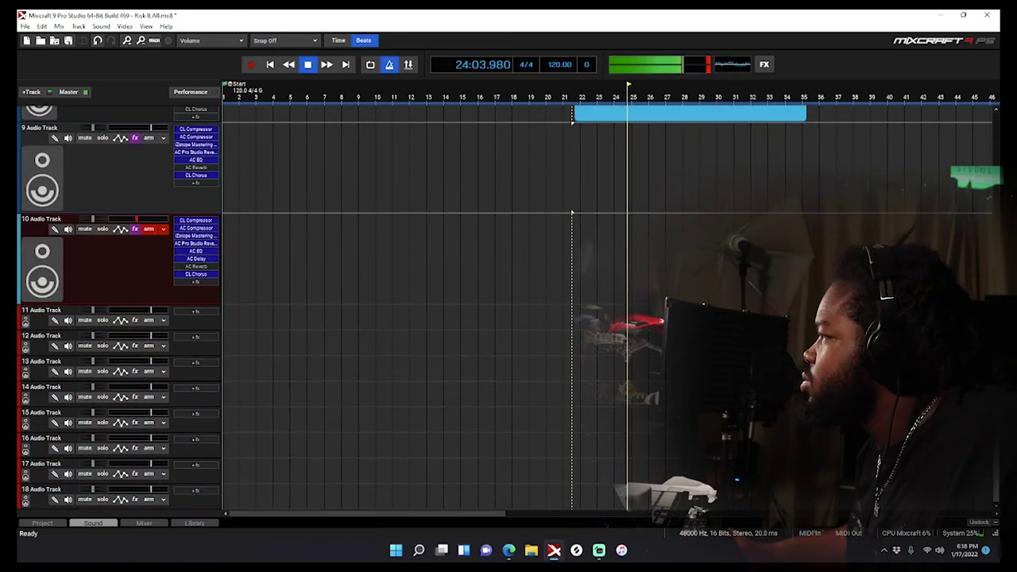
{"action": "scroll", "coordinate": [657, 253], "scroll_direction": "up", "scroll_amount": 1}
{"action": "key", "text": "space"}
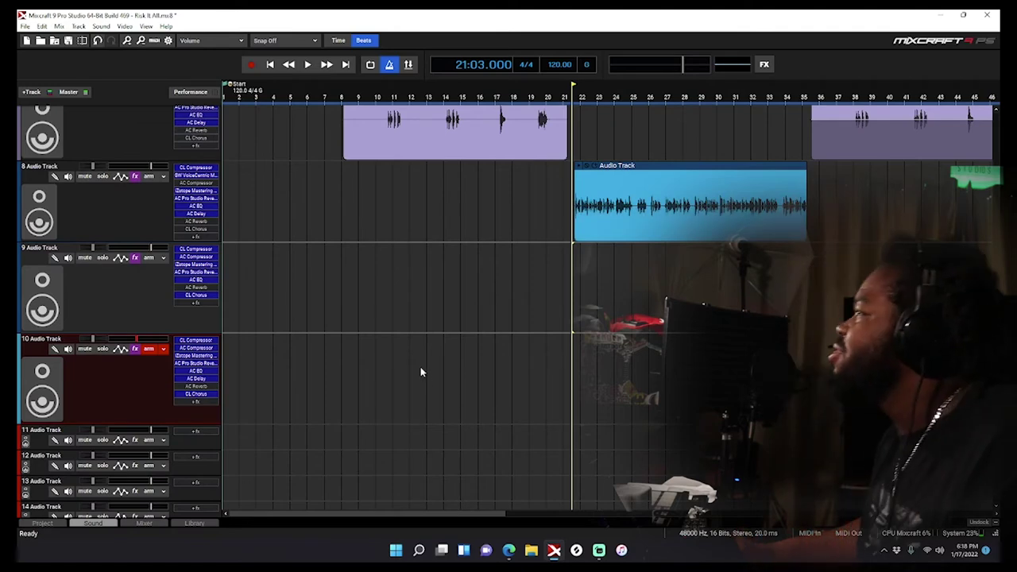
{"action": "key", "text": "space"}
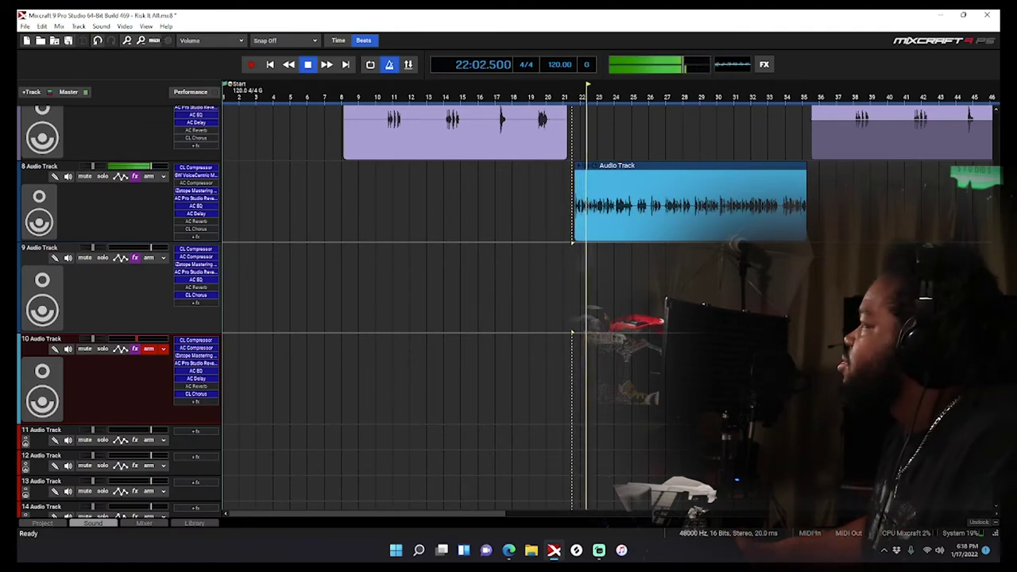
{"action": "scroll", "coordinate": [508, 302], "scroll_direction": "up", "scroll_amount": 5}
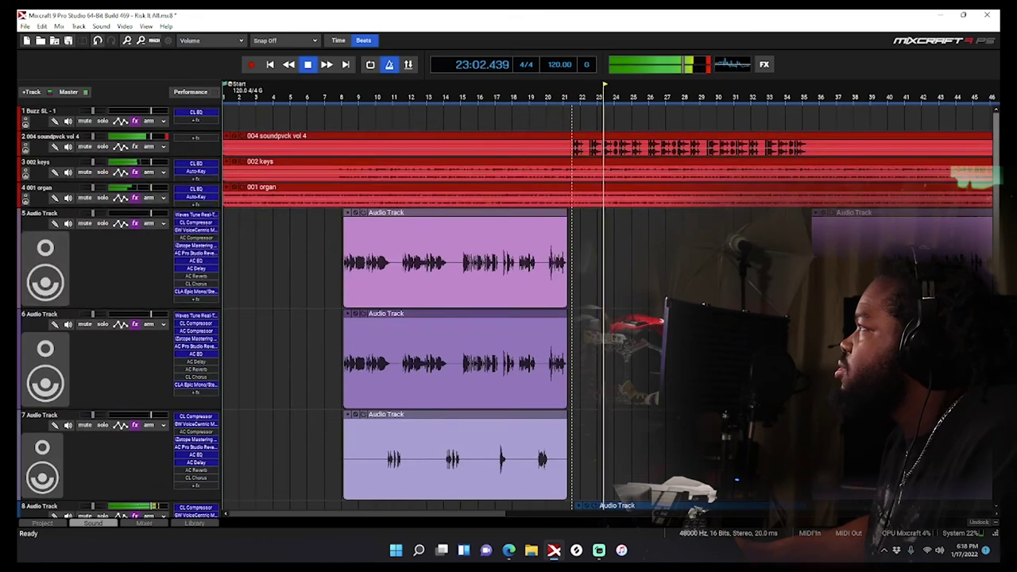
{"action": "scroll", "coordinate": [612, 301], "scroll_direction": "down", "scroll_amount": 4}
{"action": "scroll", "coordinate": [612, 302], "scroll_direction": "down", "scroll_amount": 2}
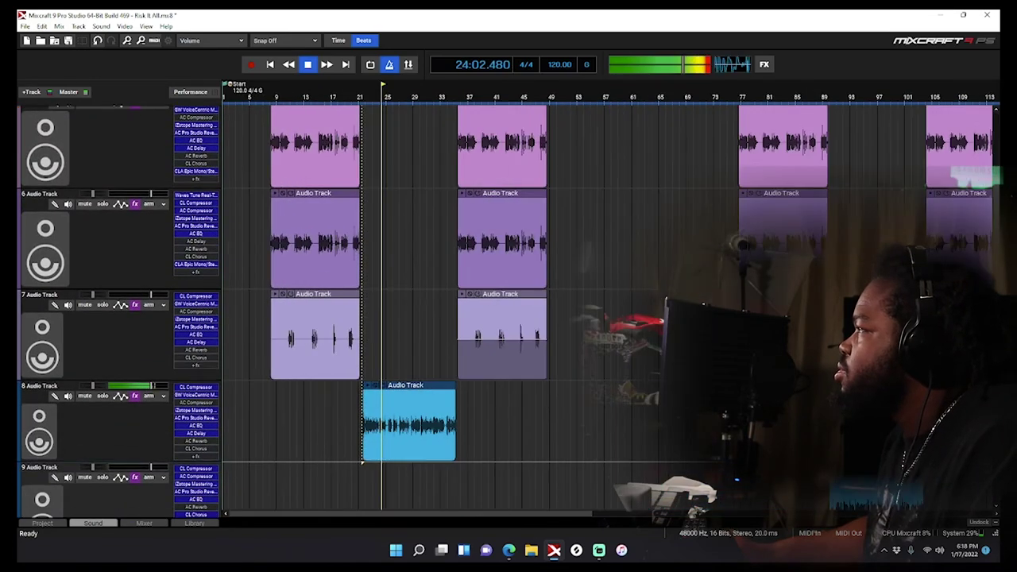
{"action": "scroll", "coordinate": [509, 302], "scroll_direction": "down", "scroll_amount": 3}
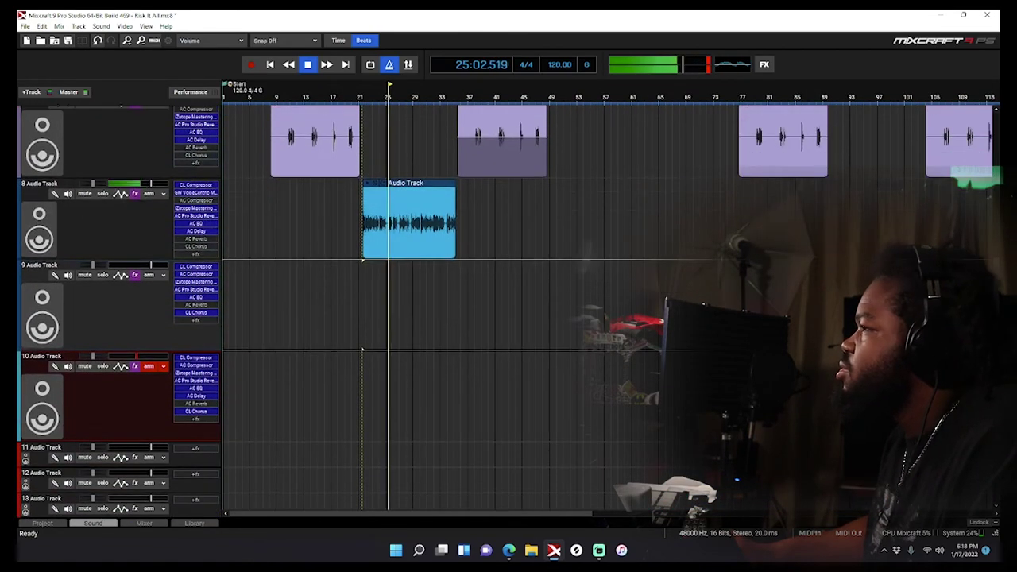
Load the 0718 King effect chain preset on track 9 and close its effect list
{"action": "left_click", "coordinate": [135, 275]}
{"action": "left_click", "coordinate": [390, 265]}
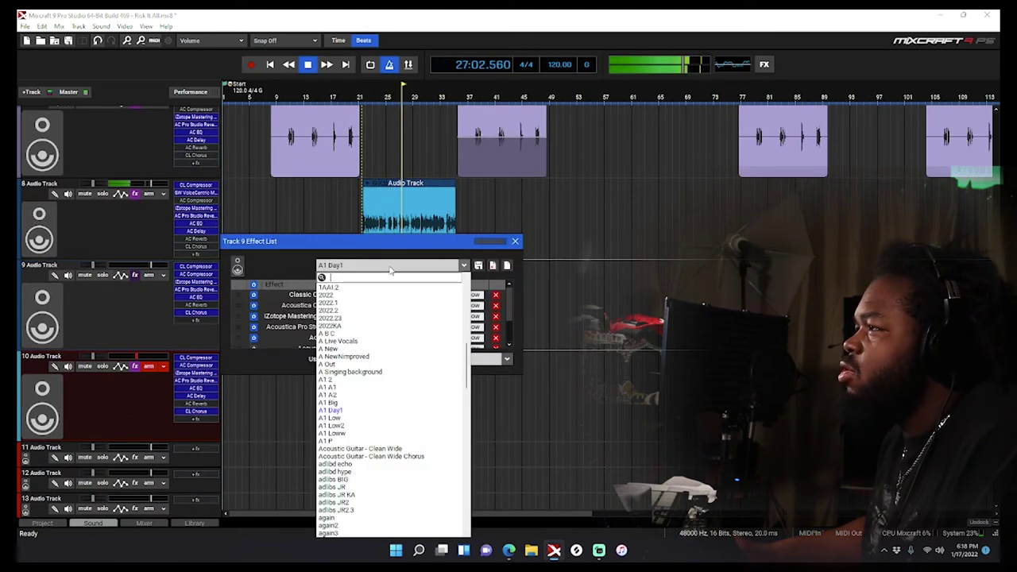
{"action": "scroll", "coordinate": [373, 357], "scroll_direction": "down", "scroll_amount": 6}
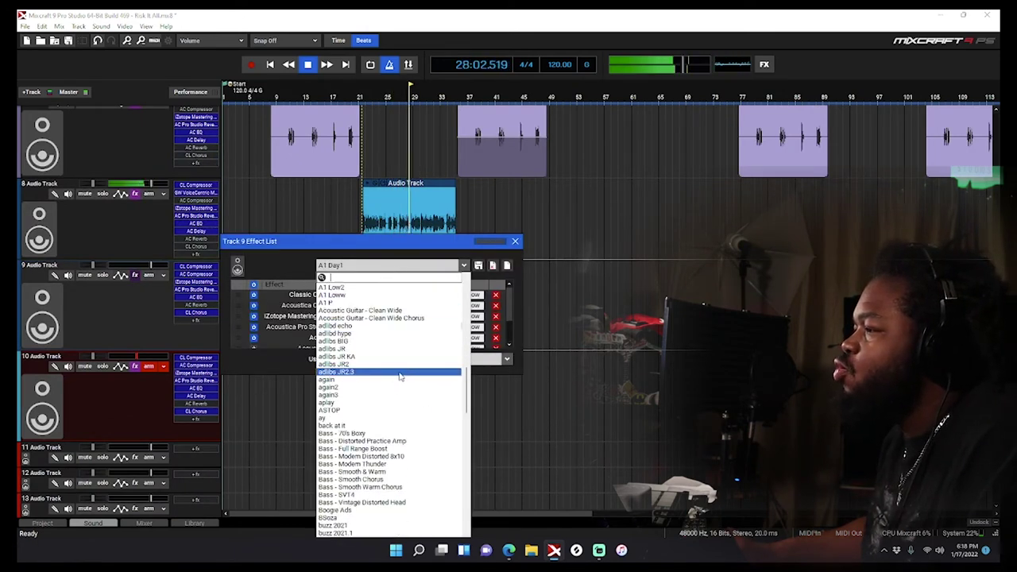
{"action": "scroll", "coordinate": [385, 370], "scroll_direction": "up", "scroll_amount": 6}
{"action": "scroll", "coordinate": [373, 358], "scroll_direction": "up", "scroll_amount": 9}
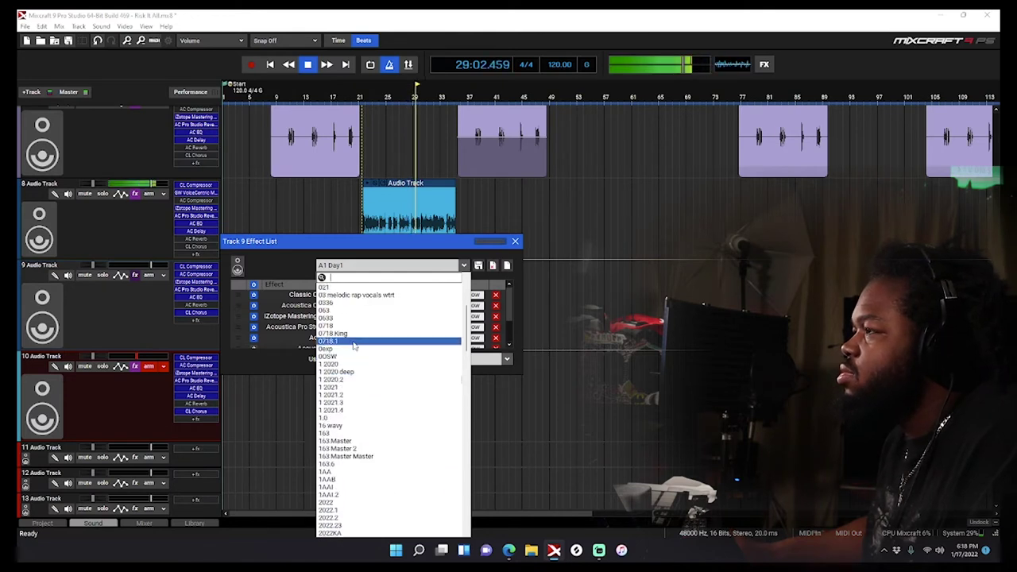
{"action": "left_click", "coordinate": [355, 337]}
{"action": "left_click", "coordinate": [515, 241]}
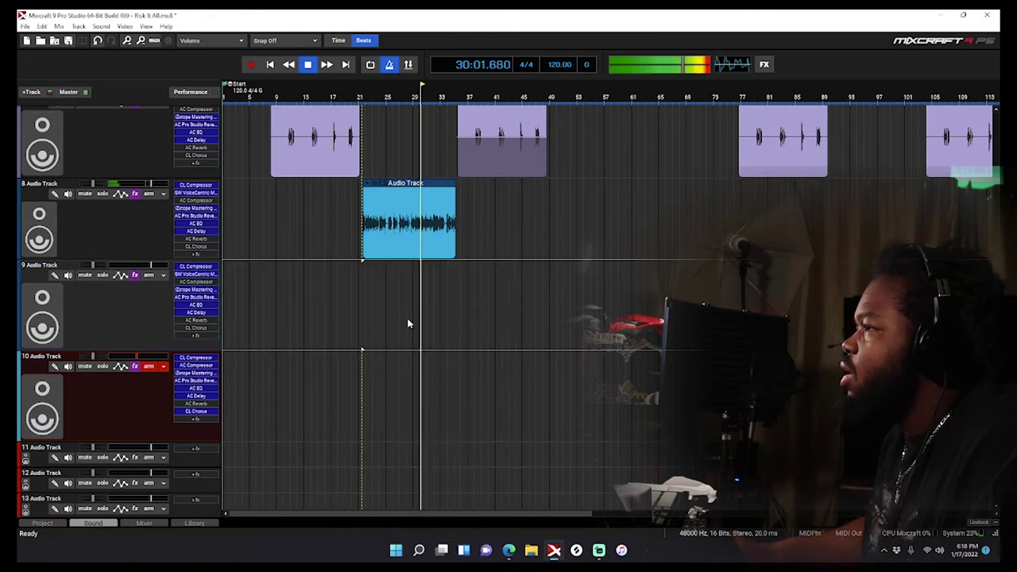
{"action": "left_click", "coordinate": [134, 367]}
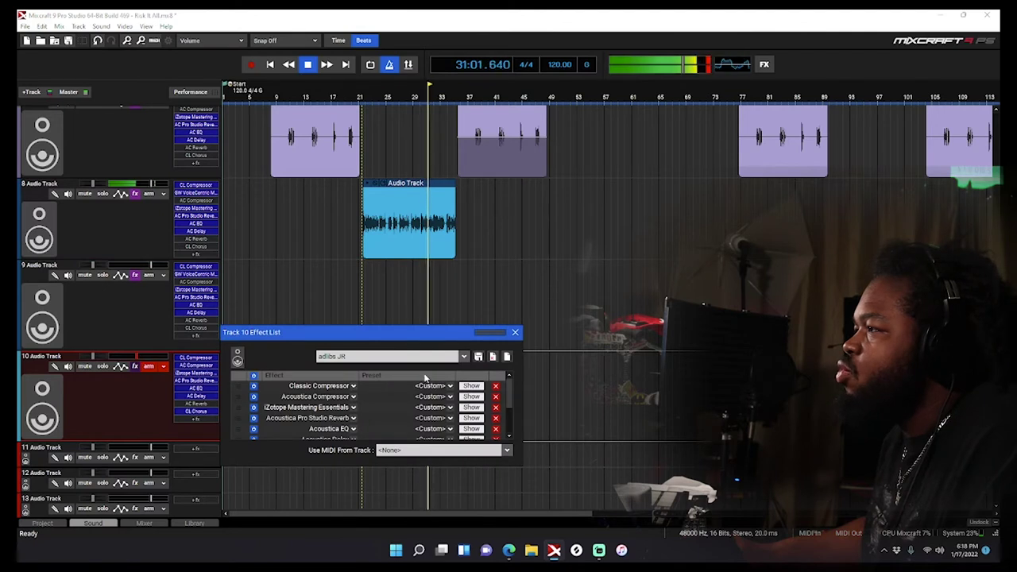
{"action": "left_click", "coordinate": [390, 357]}
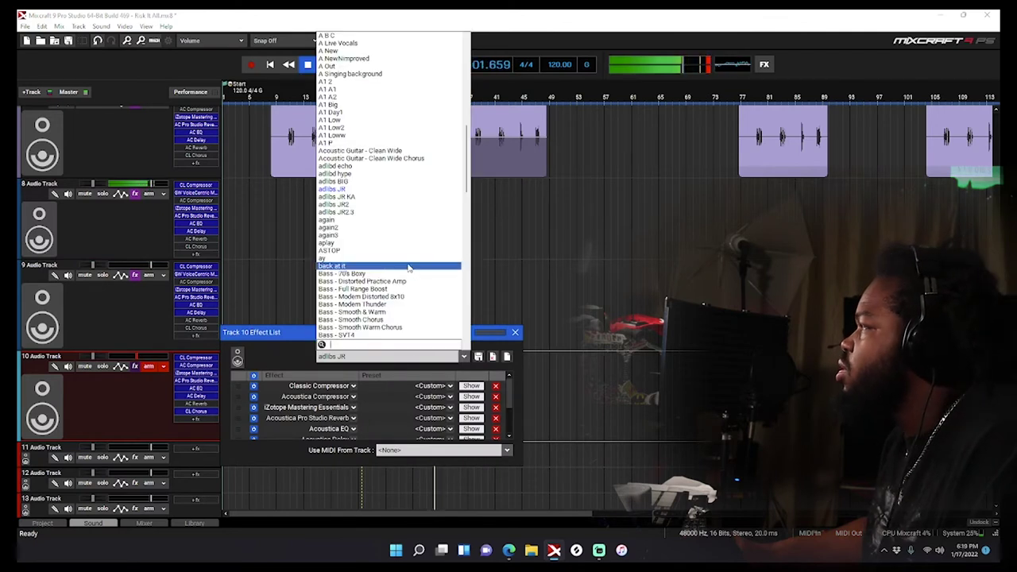
{"action": "left_click", "coordinate": [516, 337]}
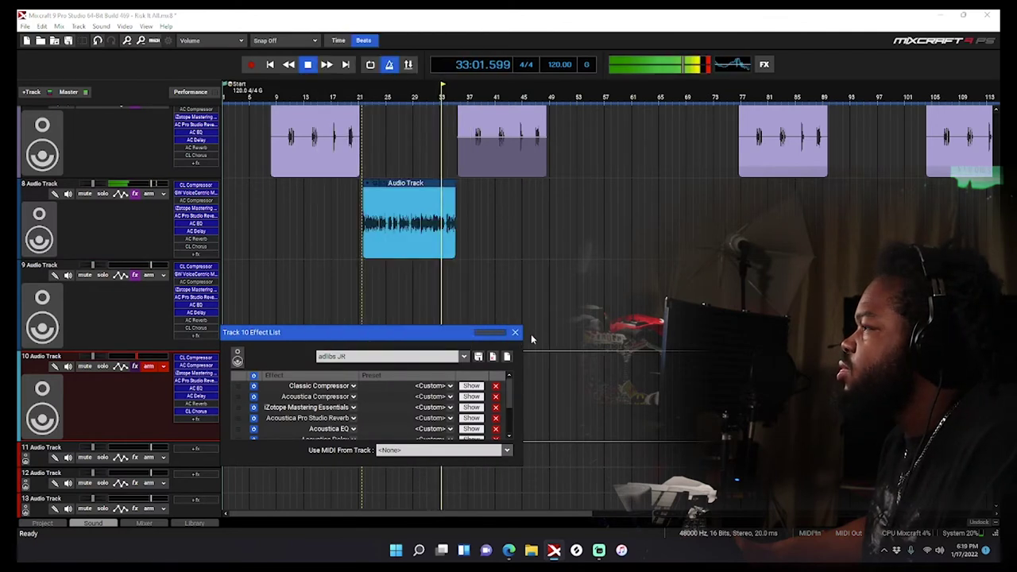
{"action": "left_click", "coordinate": [515, 332]}
Play the mix from 92:03.000 to hear track 9's vocal, and stop playback
{"action": "key", "text": "space"}
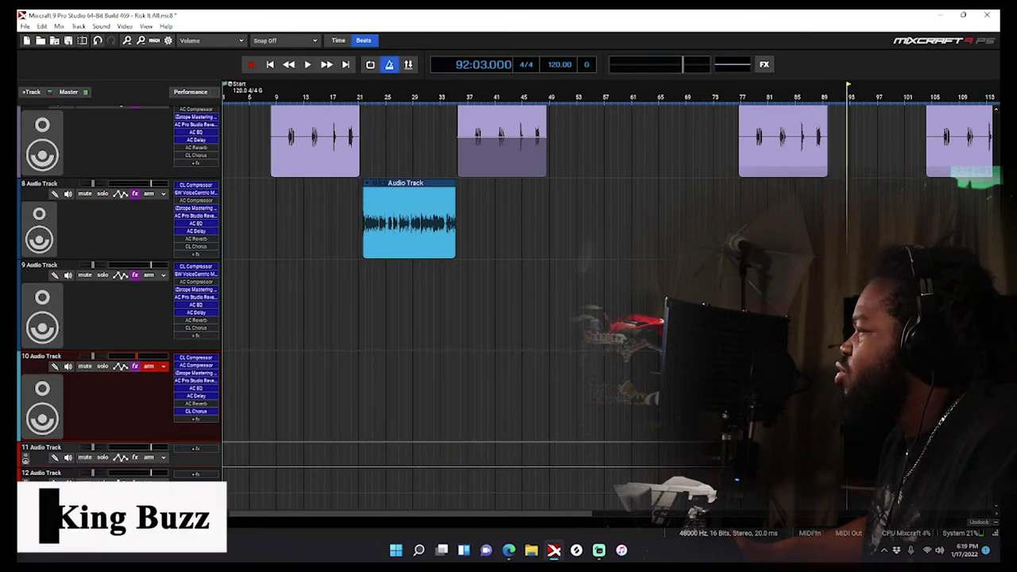
{"action": "key", "text": "space"}
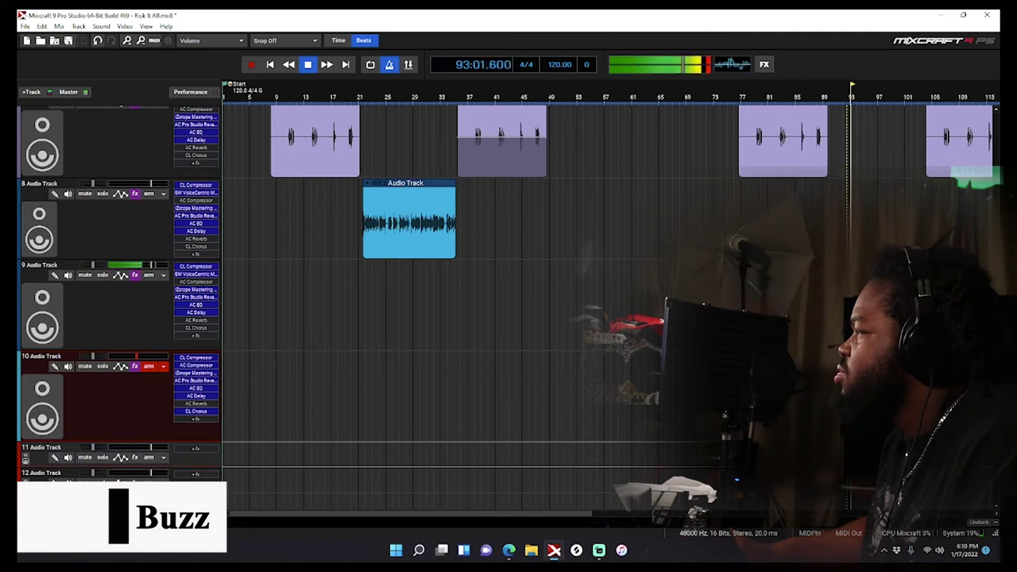
{"action": "key", "text": "space"}
Try to load a different effect chain preset in place of adlibs JR on track 10 and close its effect list
{"action": "left_click", "coordinate": [134, 367]}
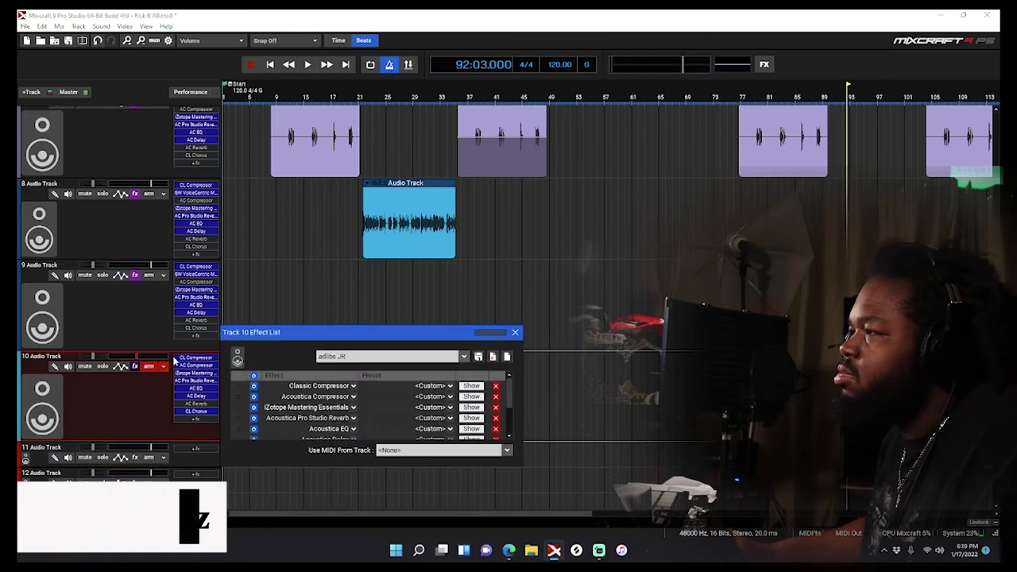
{"action": "left_click", "coordinate": [385, 359]}
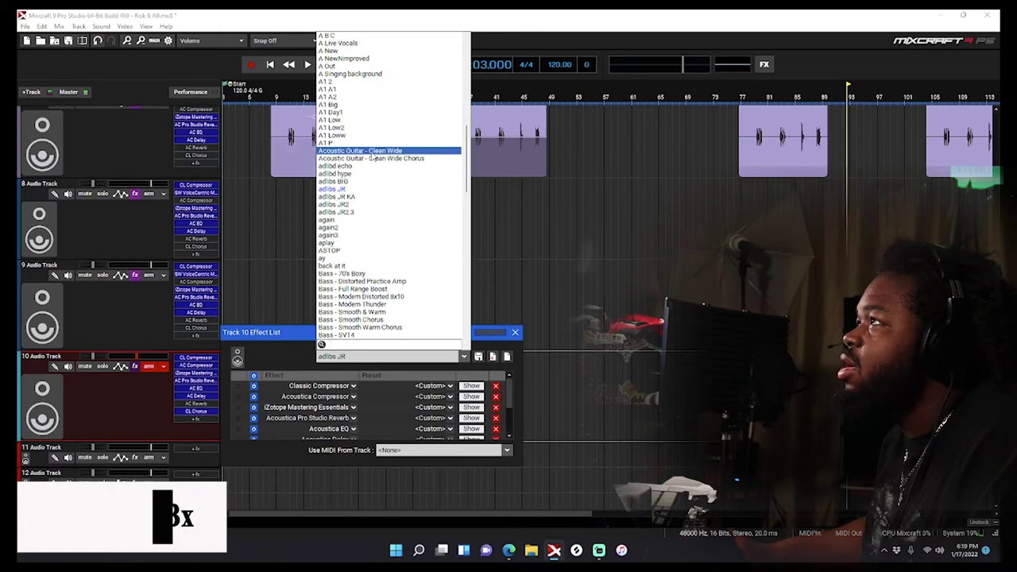
{"action": "scroll", "coordinate": [380, 165], "scroll_direction": "up", "scroll_amount": 5}
{"action": "scroll", "coordinate": [383, 170], "scroll_direction": "up", "scroll_amount": 5}
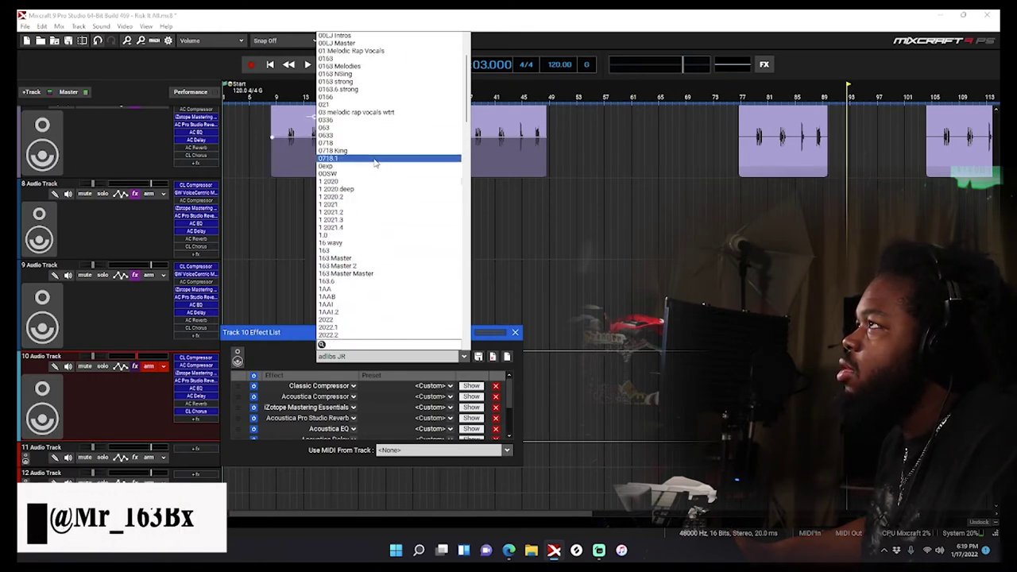
{"action": "left_click", "coordinate": [342, 128]}
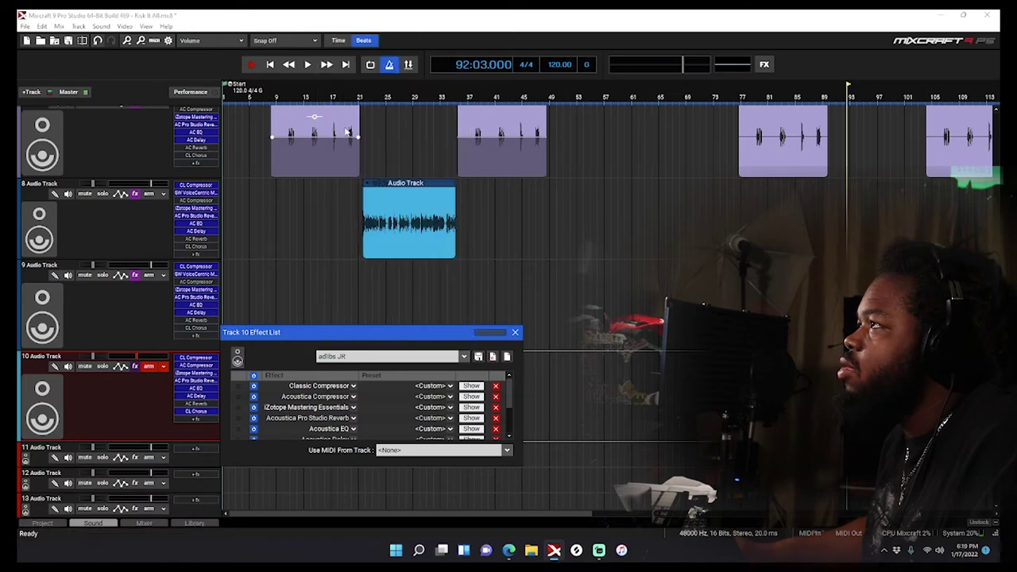
{"action": "left_click", "coordinate": [516, 333]}
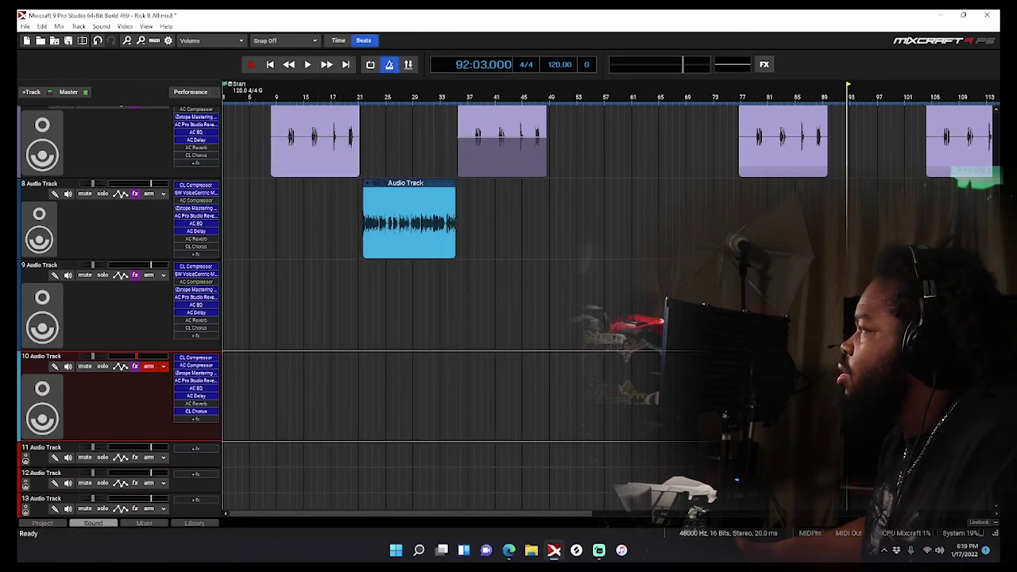
Play the mix twice from 92:03.000 to hear the vocals on tracks 9 and 10, and stop playback
{"action": "key", "text": "space"}
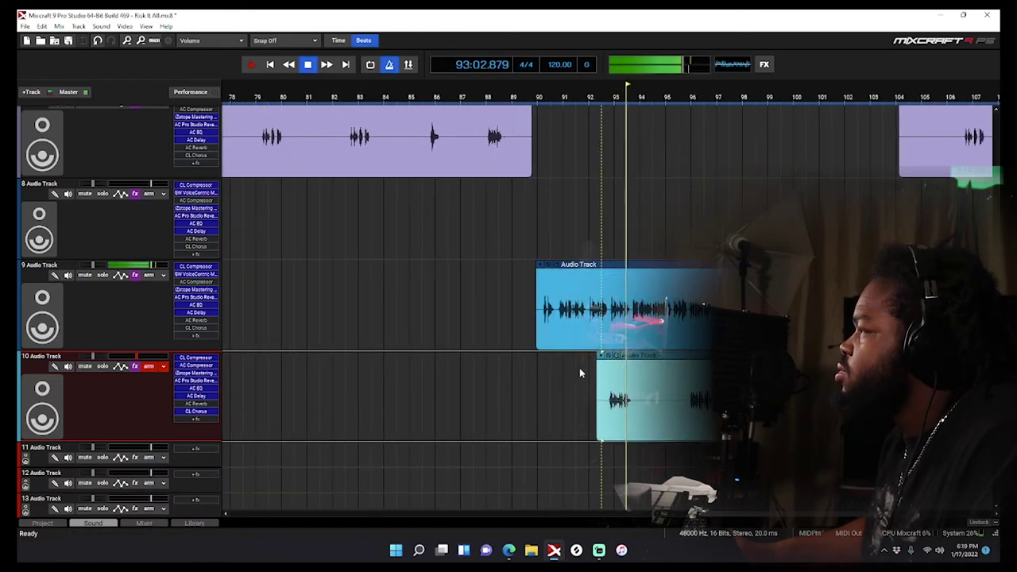
{"action": "key", "text": "space"}
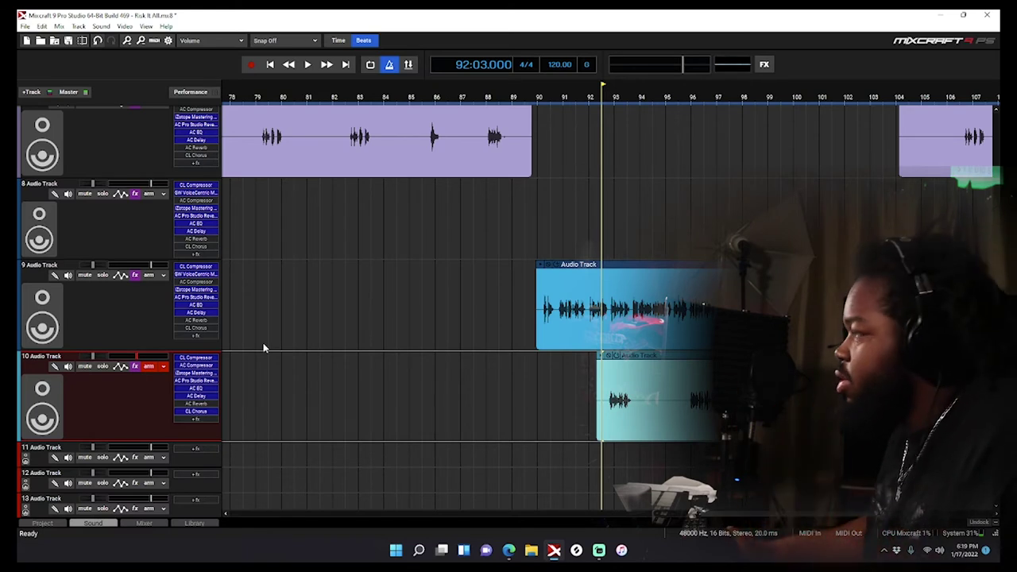
{"action": "key", "text": "space"}
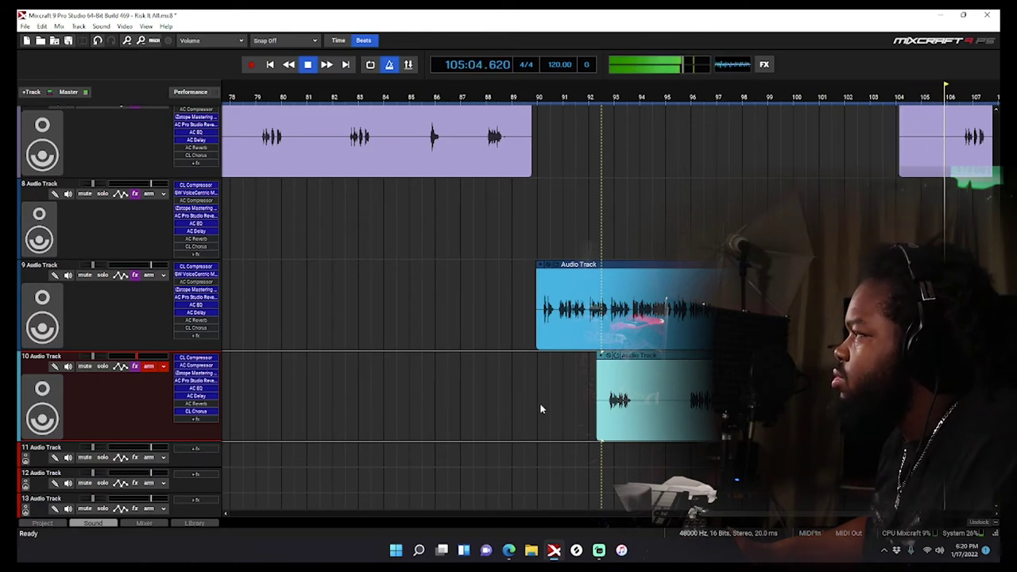
{"action": "scroll", "coordinate": [492, 386], "scroll_direction": "down", "scroll_amount": 2}
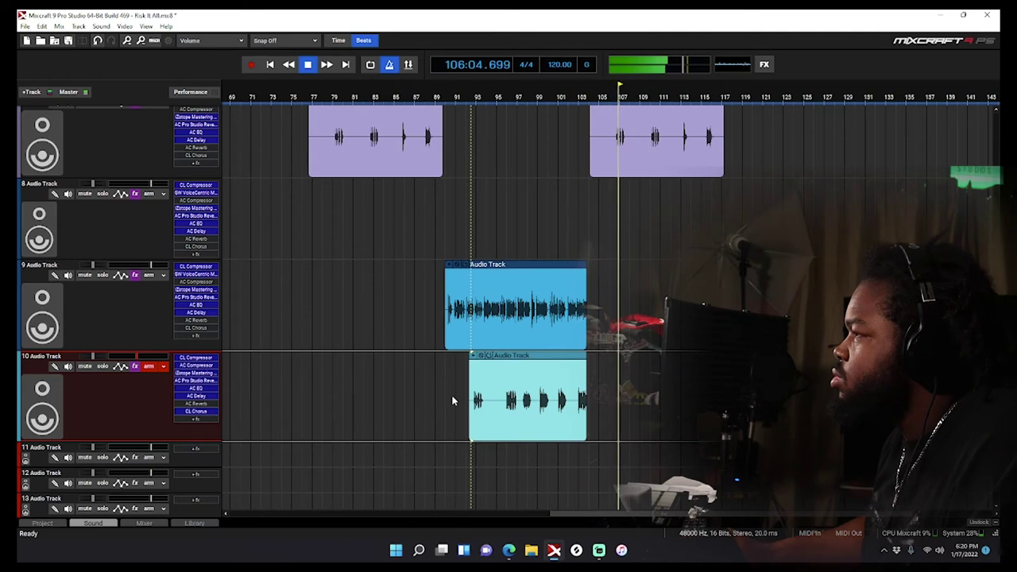
{"action": "key", "text": "space"}
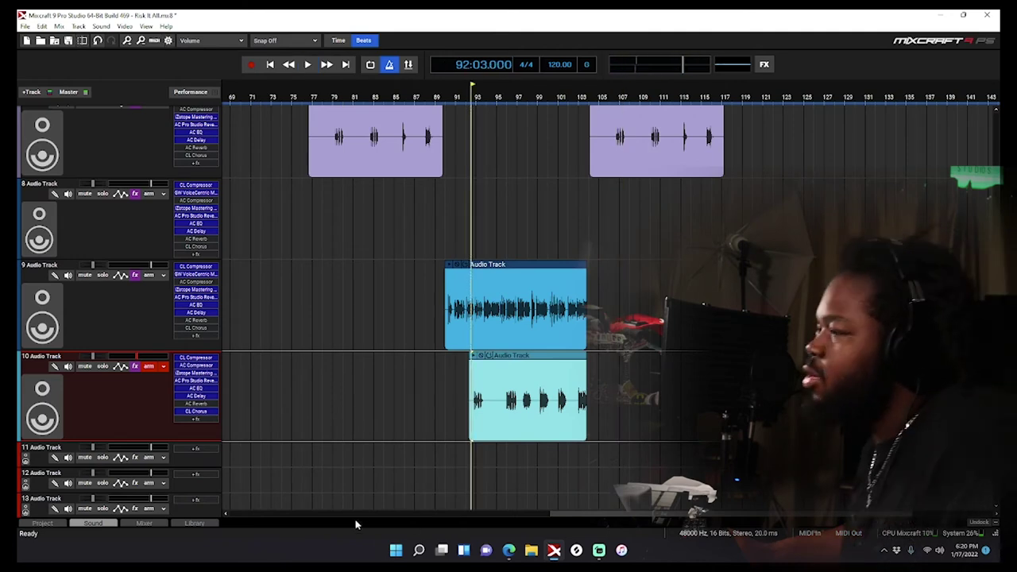
Look over the arrangement from the instrument tracks to the vocal tracks and show the mixer below it
{"action": "scroll", "coordinate": [480, 419], "scroll_direction": "down", "scroll_amount": 2}
{"action": "scroll", "coordinate": [480, 419], "scroll_direction": "up", "scroll_amount": 5}
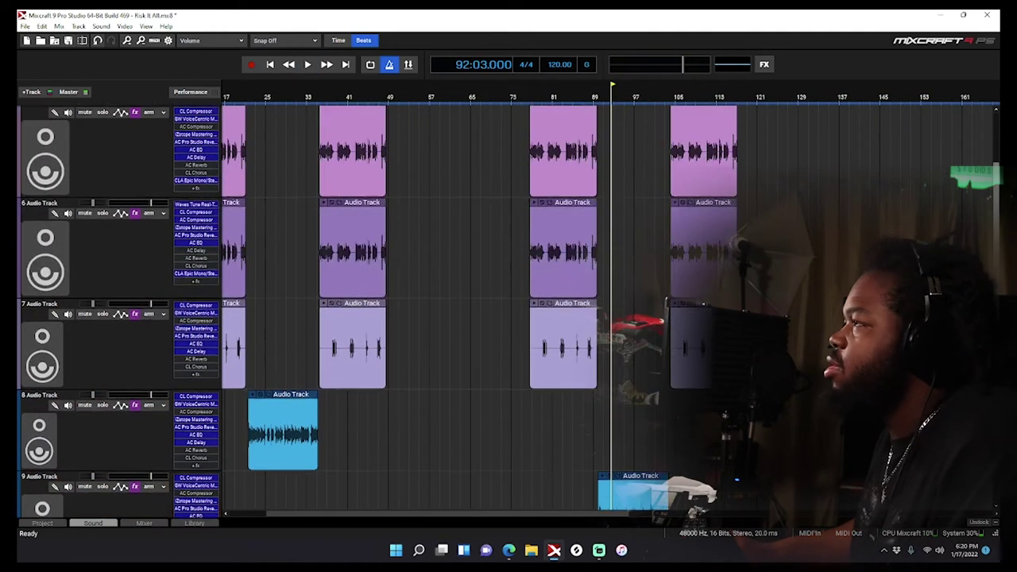
{"action": "left_click_drag", "start_coordinate": [545, 514], "coordinate": [510, 514]}
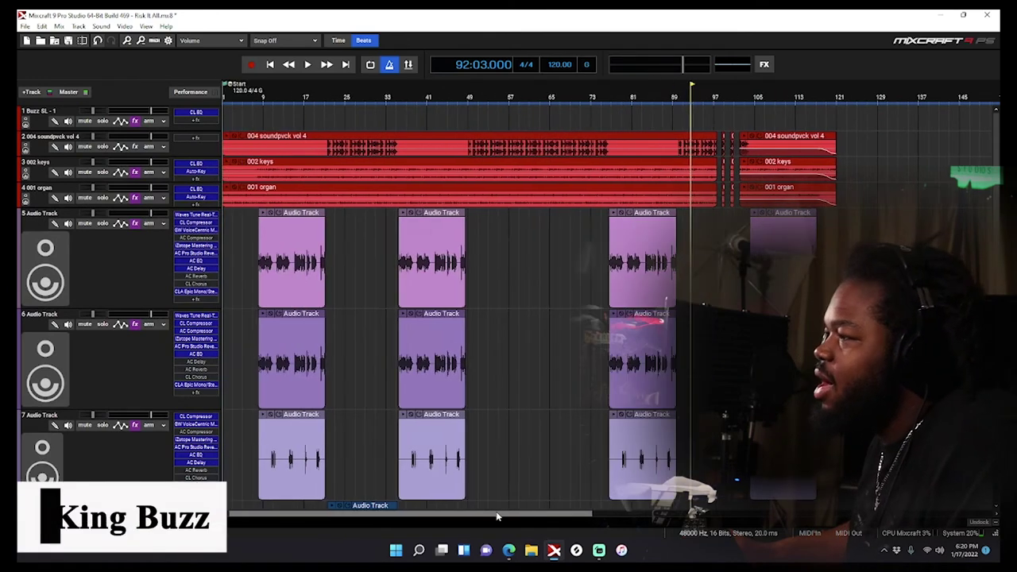
{"action": "scroll", "coordinate": [151, 472], "scroll_direction": "down", "scroll_amount": 5}
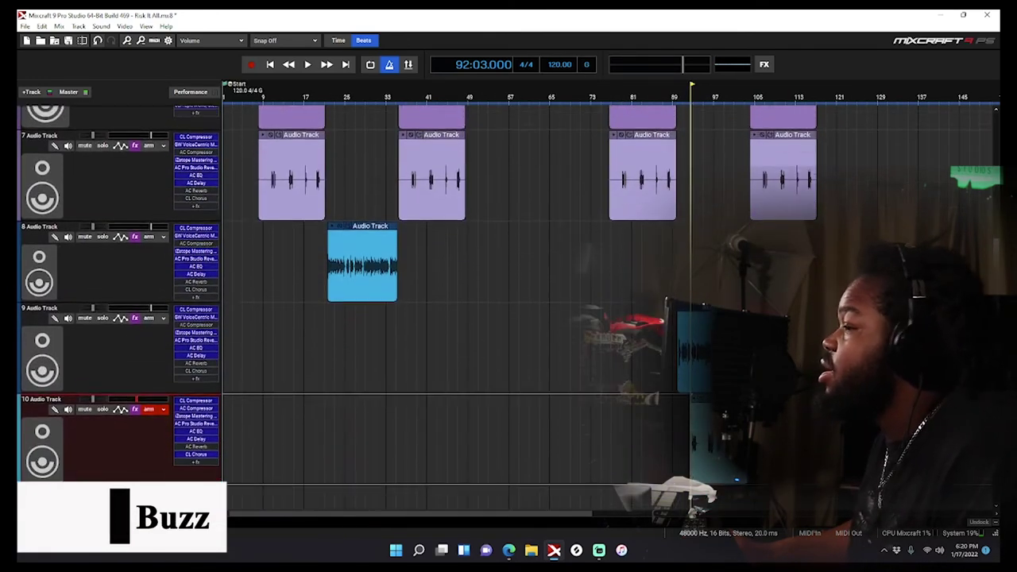
{"action": "key", "text": "ctrl+m"}
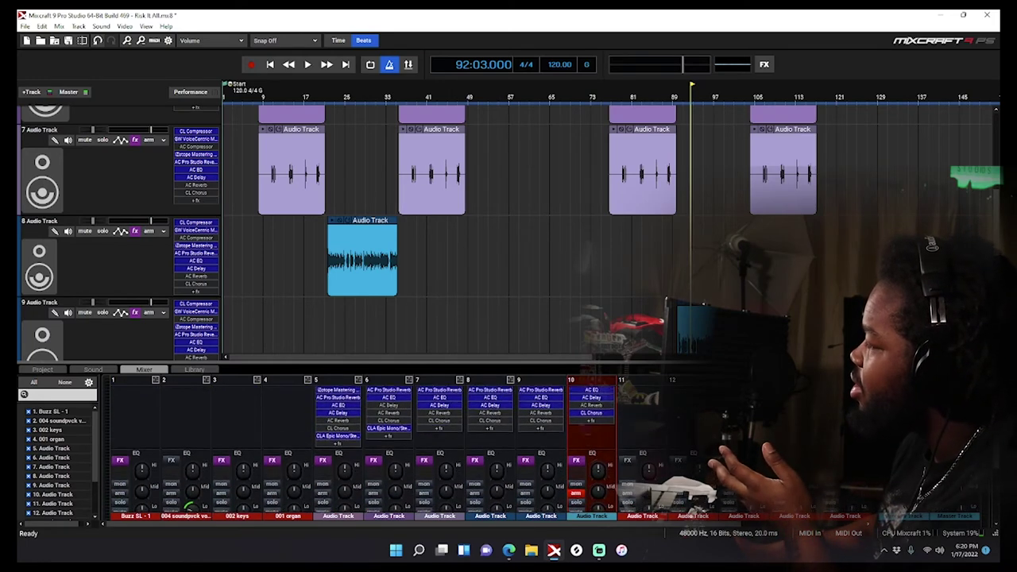
Load the 163 Master Master effect chain preset on the master track
{"action": "left_click", "coordinate": [357, 92]}
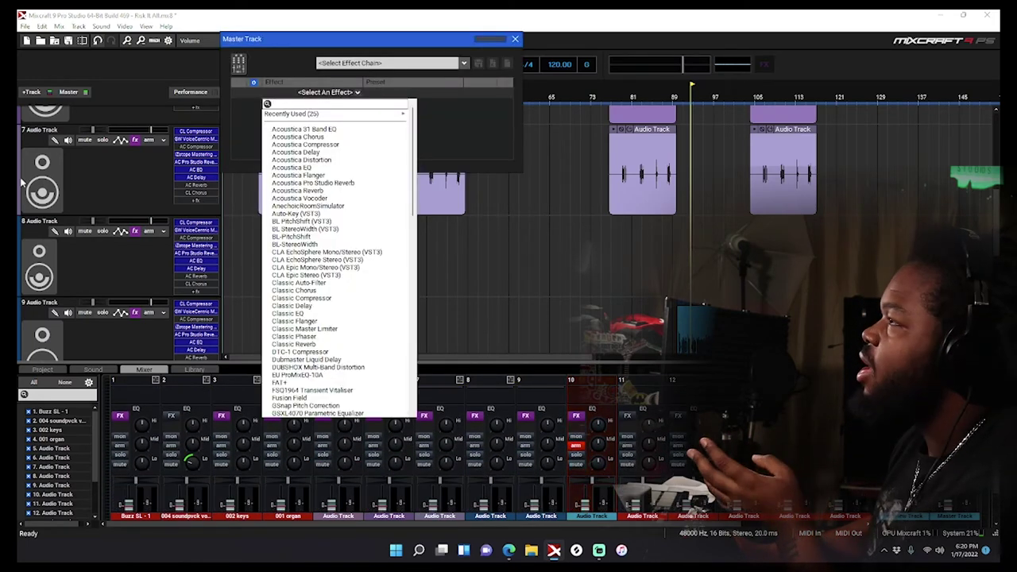
{"action": "left_click", "coordinate": [338, 90]}
{"action": "left_click", "coordinate": [337, 89]}
{"action": "left_click", "coordinate": [337, 90]}
{"action": "left_click", "coordinate": [365, 63]}
{"action": "scroll", "coordinate": [420, 245], "scroll_direction": "down", "scroll_amount": 7}
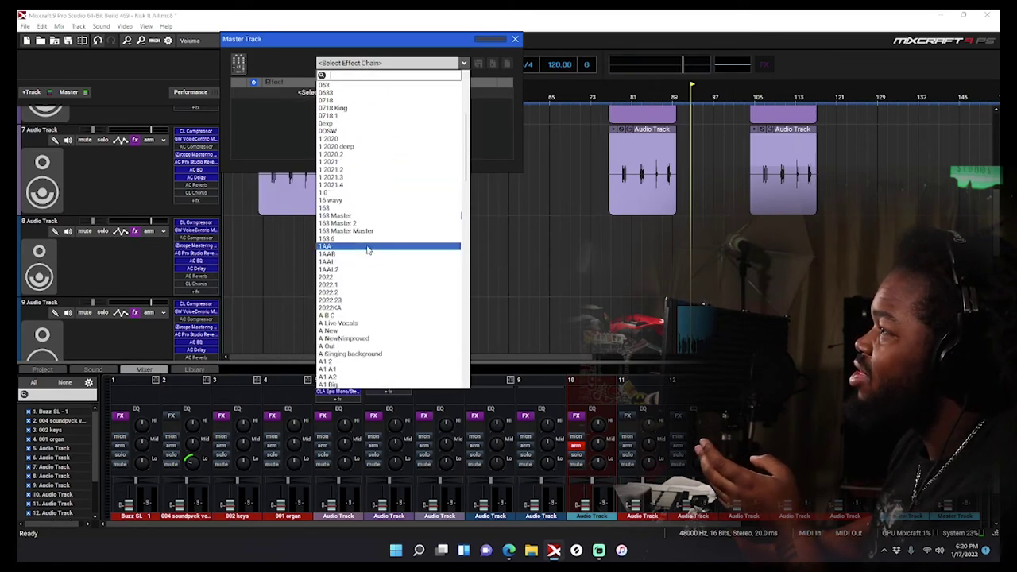
{"action": "left_click", "coordinate": [347, 231]}
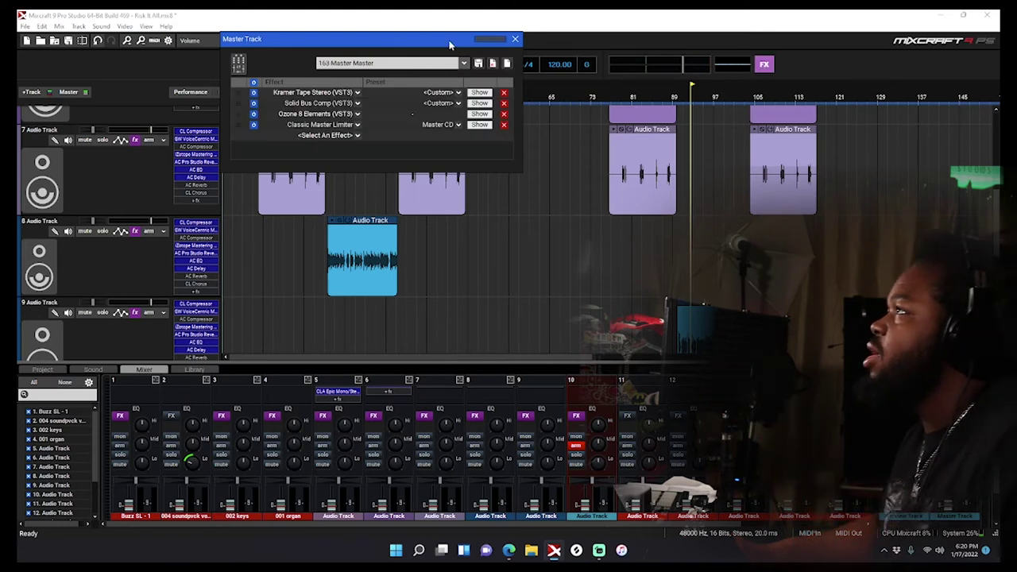
Play the mix from the start of track 9's clip while adjusting the master track's Solid Bus Comp, and close the compressor
{"action": "left_click", "coordinate": [678, 284]}
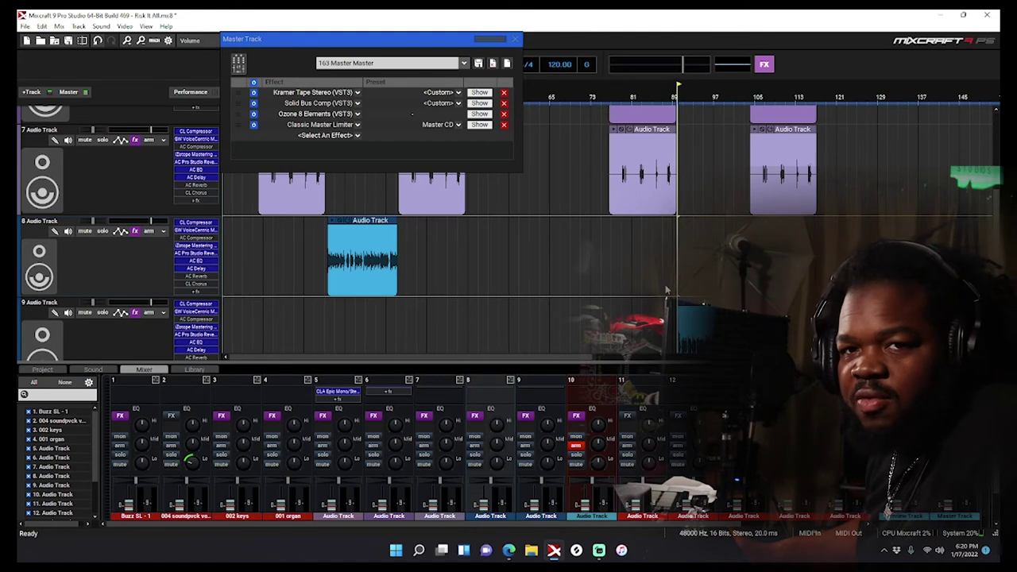
{"action": "key", "text": "space"}
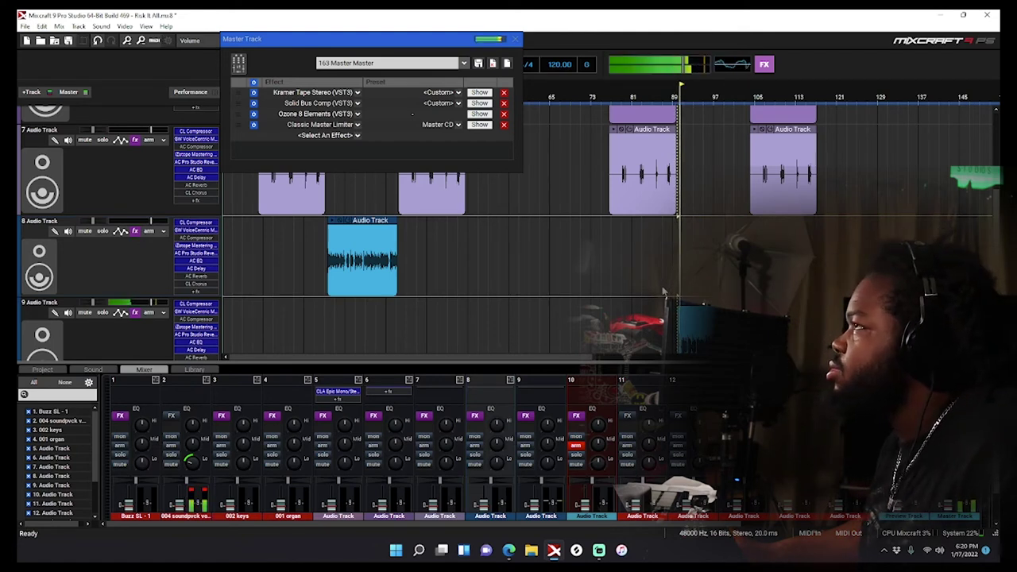
{"action": "left_click", "coordinate": [479, 103]}
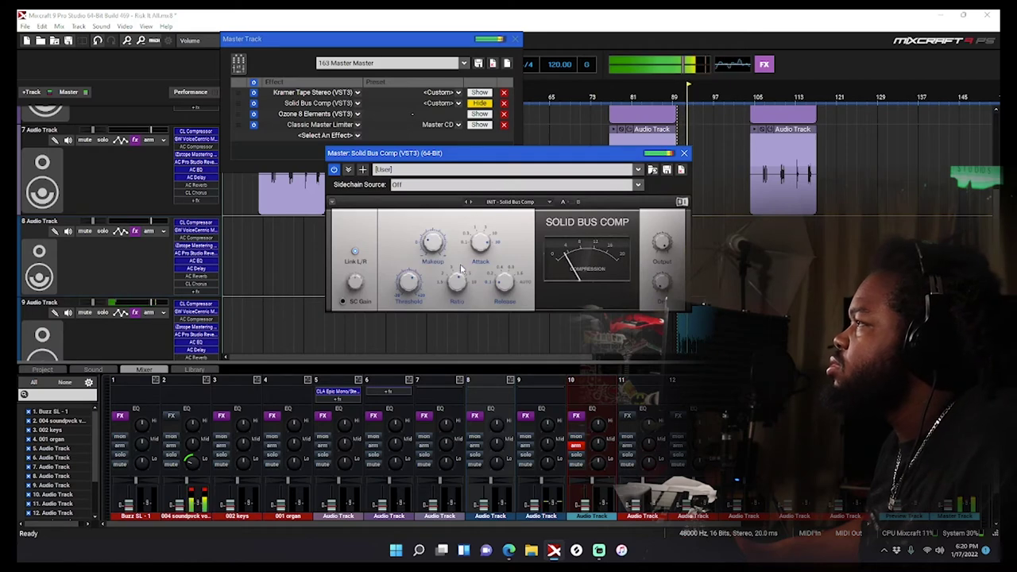
{"action": "scroll", "coordinate": [410, 289], "scroll_direction": "up", "scroll_amount": 2}
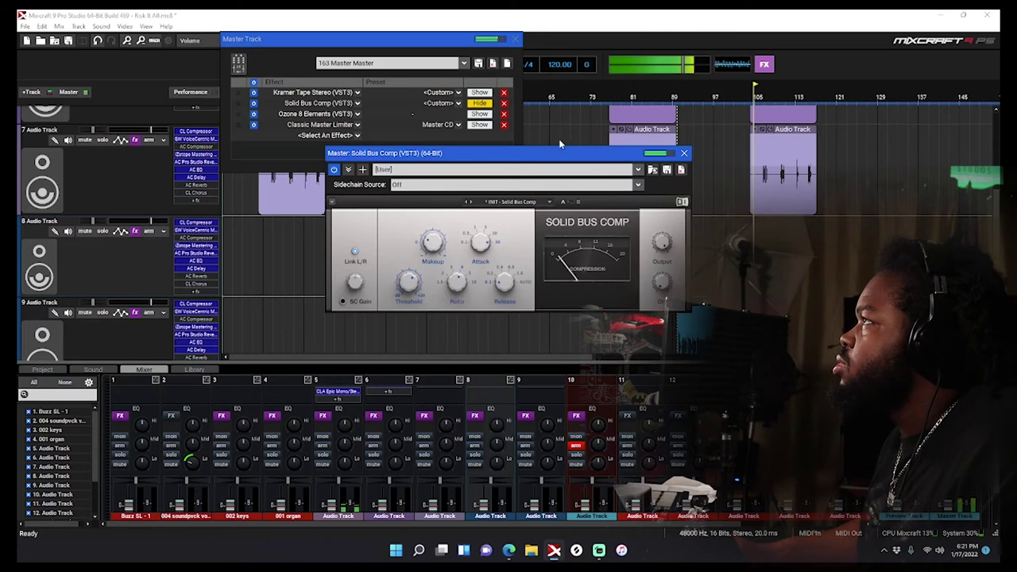
{"action": "left_click", "coordinate": [684, 154]}
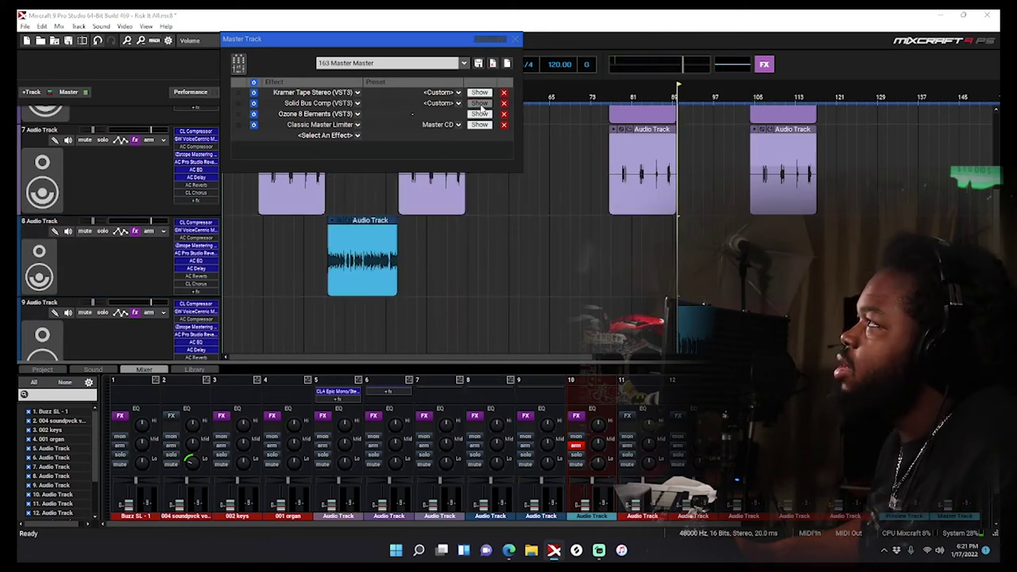
{"action": "left_click", "coordinate": [479, 103]}
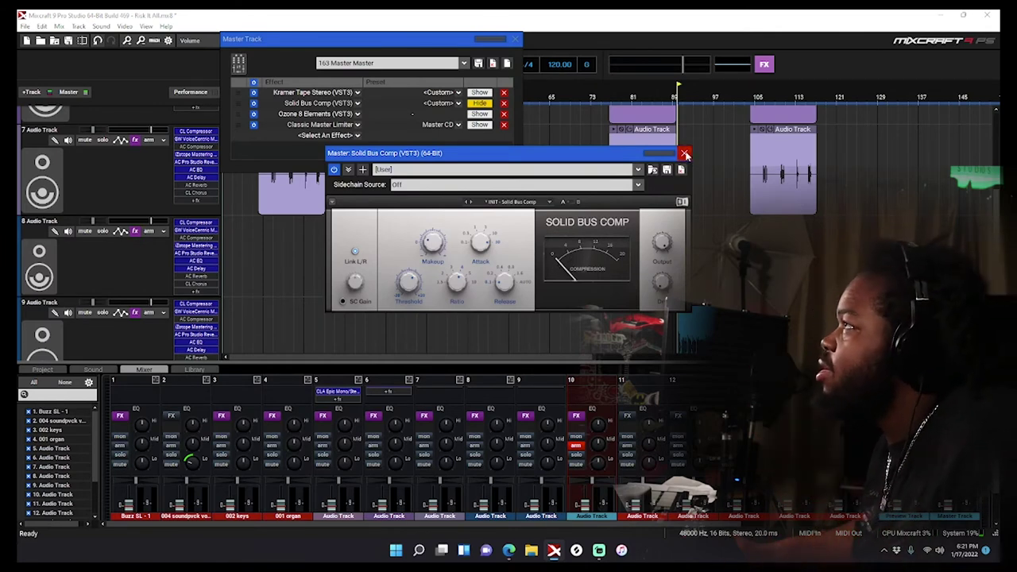
{"action": "left_click", "coordinate": [684, 153]}
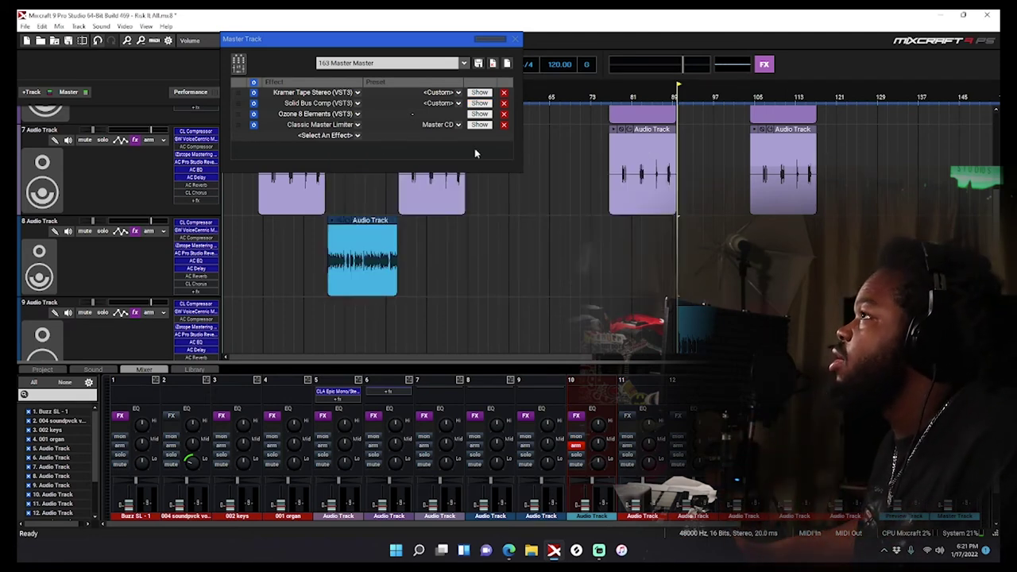
Browse the Mastering presets of the master track's Kramer Tape Stereo, set its noise to Off and close the plug-in
{"action": "left_click", "coordinate": [479, 93]}
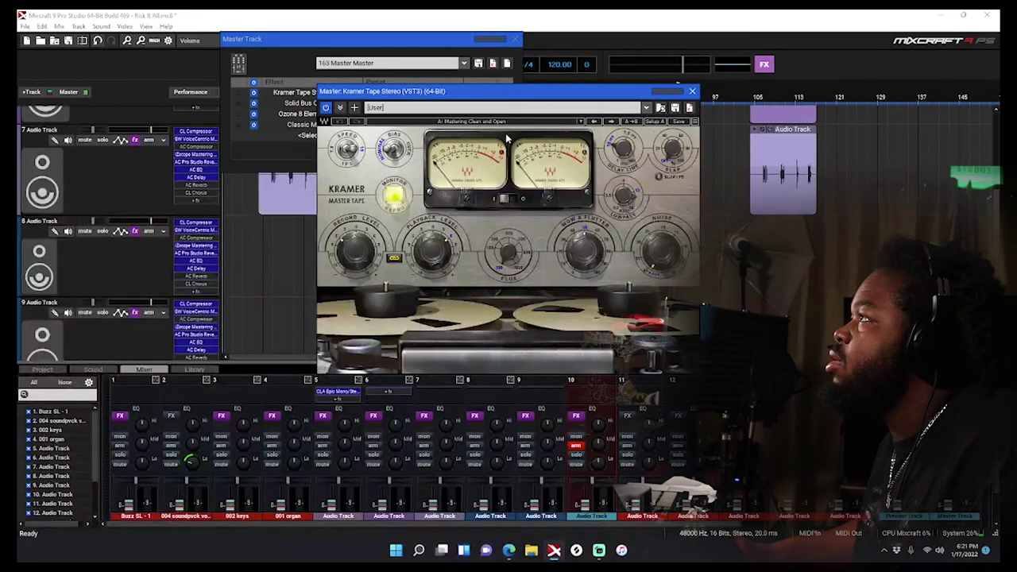
{"action": "left_click", "coordinate": [523, 123]}
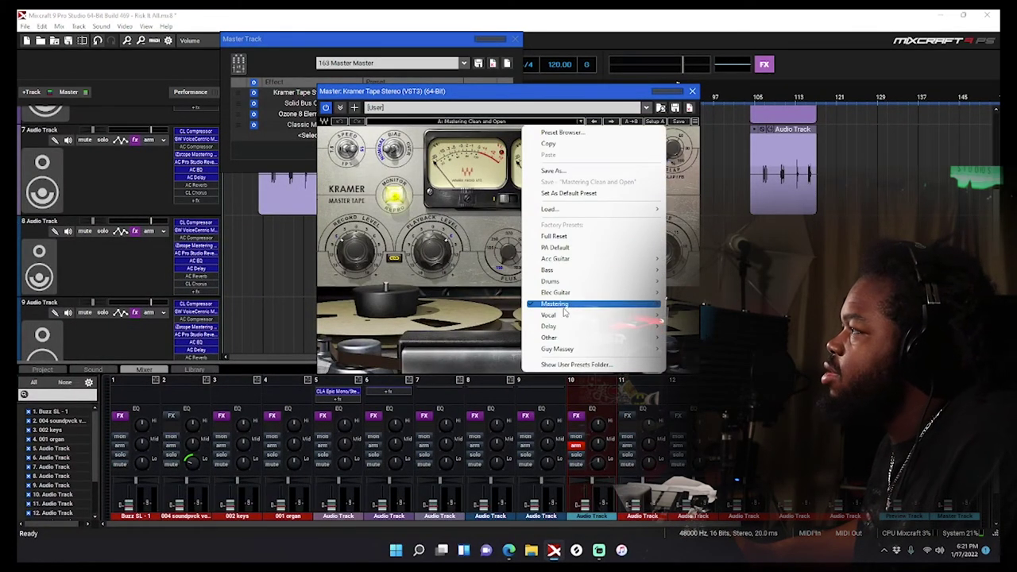
{"action": "mouse_move", "coordinate": [587, 308]}
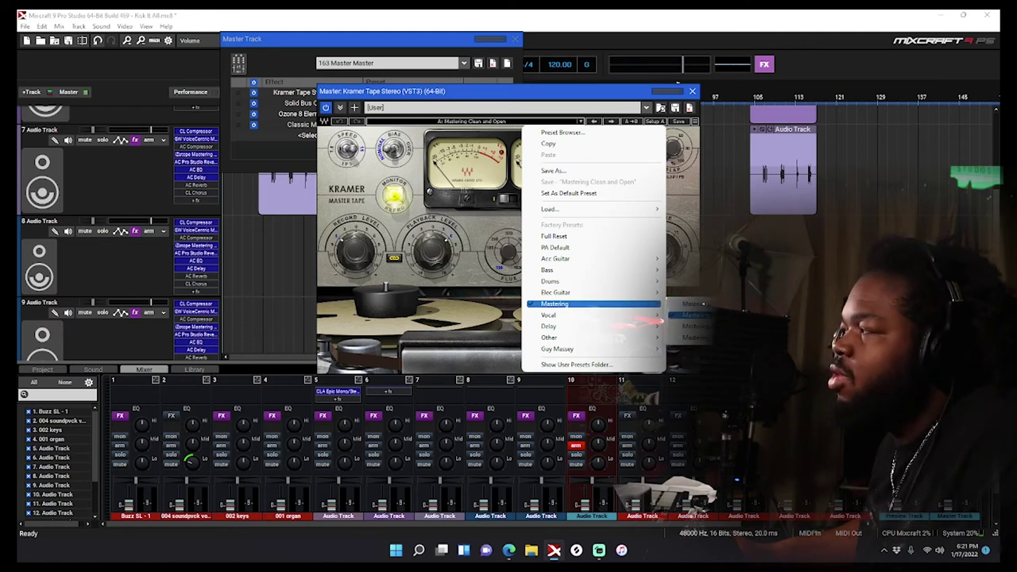
{"action": "left_click", "coordinate": [674, 265]}
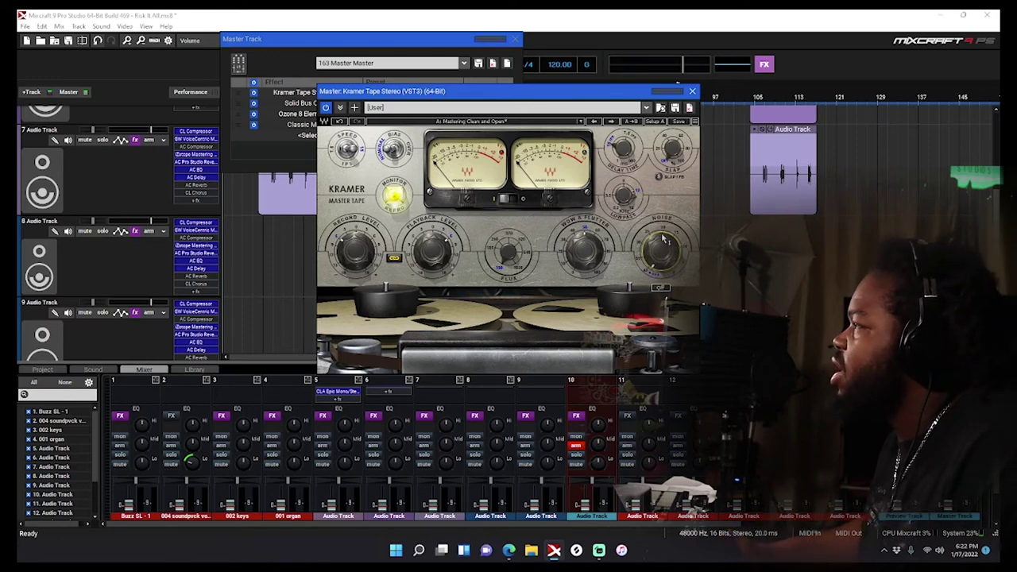
{"action": "left_click", "coordinate": [692, 91]}
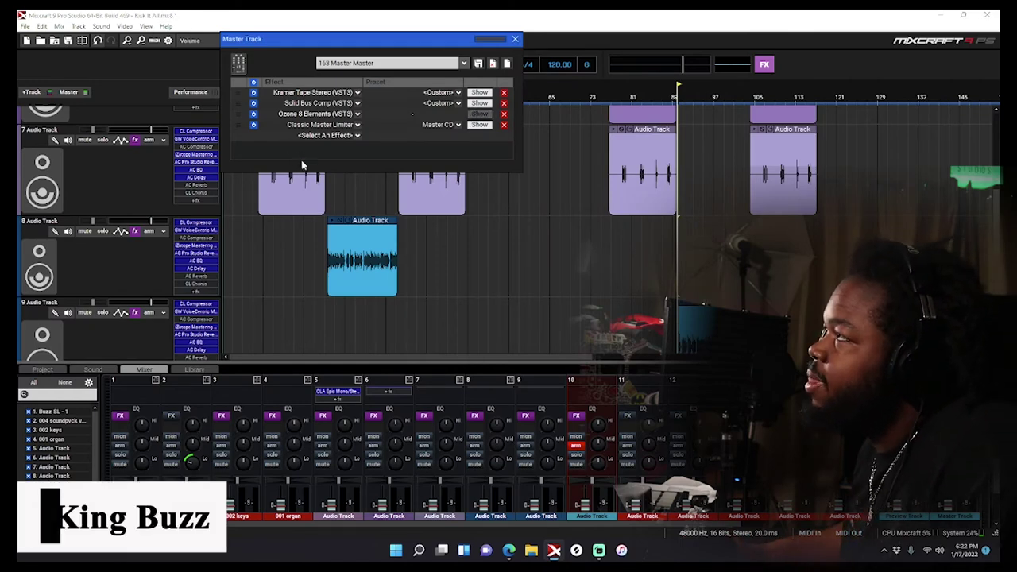
Set the Imager width to 10.4 in the master track's Ozone 8 Elements and check it against the playing mix
{"action": "left_click", "coordinate": [479, 114]}
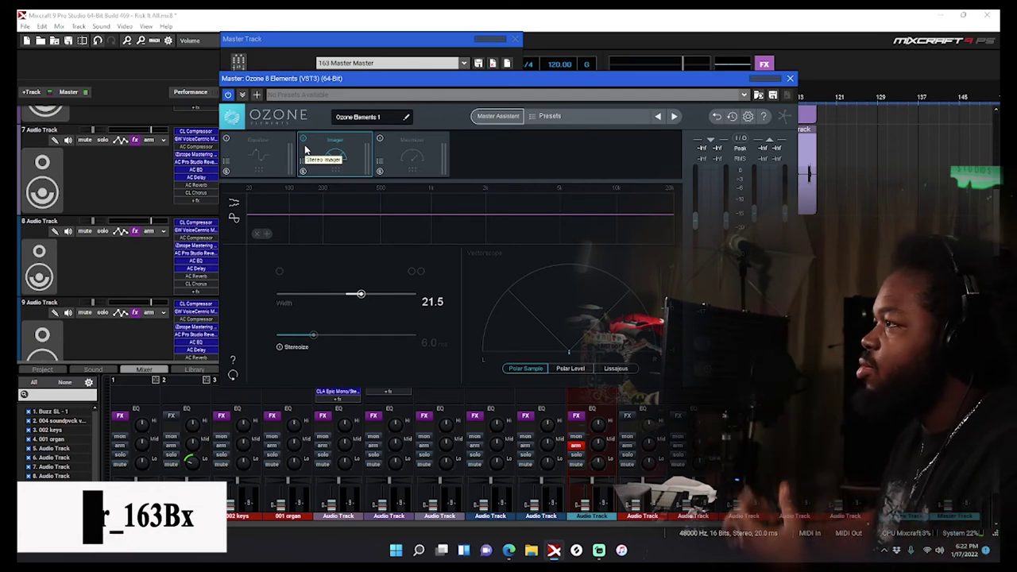
{"action": "left_click_drag", "start_coordinate": [360, 294], "coordinate": [348, 296]}
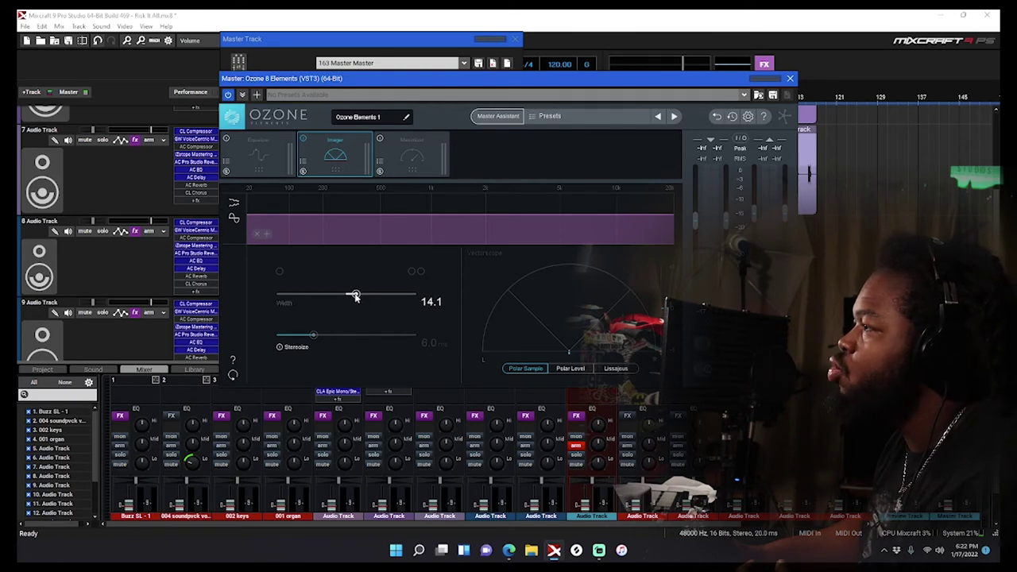
{"action": "left_click_drag", "start_coordinate": [584, 84], "coordinate": [218, 97]}
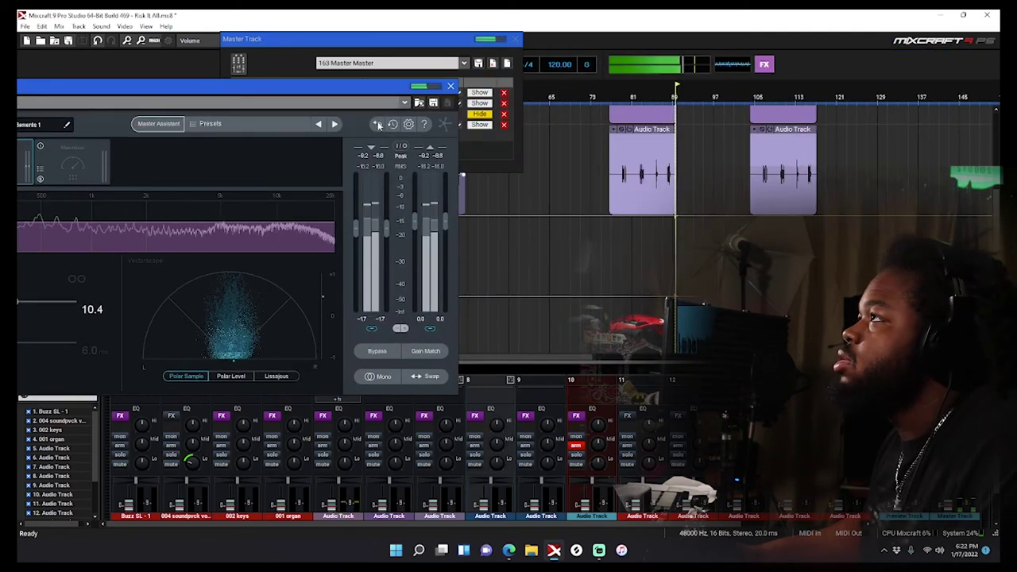
{"action": "left_click_drag", "start_coordinate": [318, 83], "coordinate": [478, 52]}
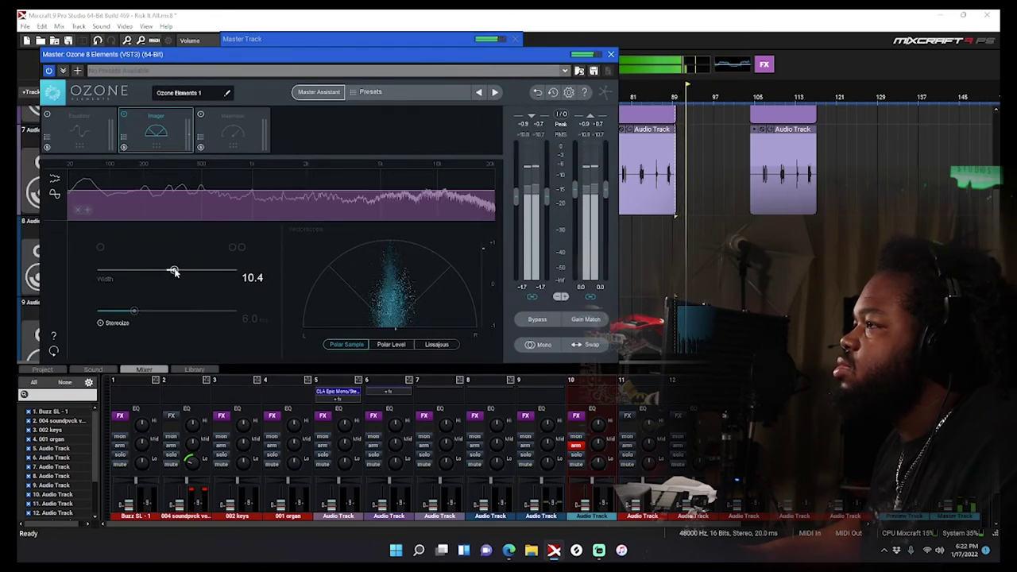
{"action": "mouse_move", "coordinate": [178, 273]}
{"action": "left_mouse_down"}
{"action": "mouse_move", "coordinate": [190, 271]}
{"action": "mouse_move", "coordinate": [174, 272]}
{"action": "left_mouse_up"}
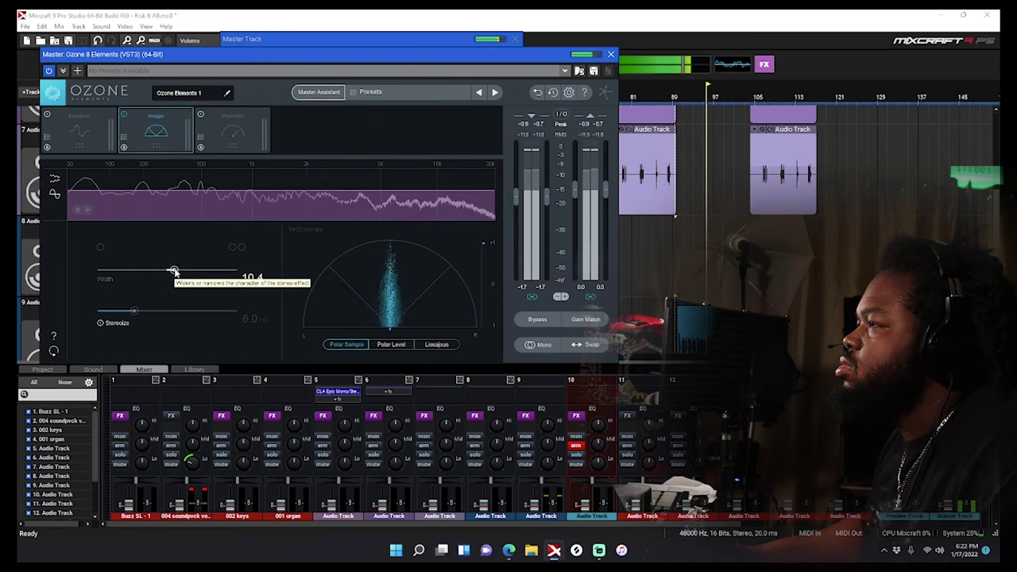
{"action": "left_click_drag", "start_coordinate": [173, 271], "coordinate": [175, 272]}
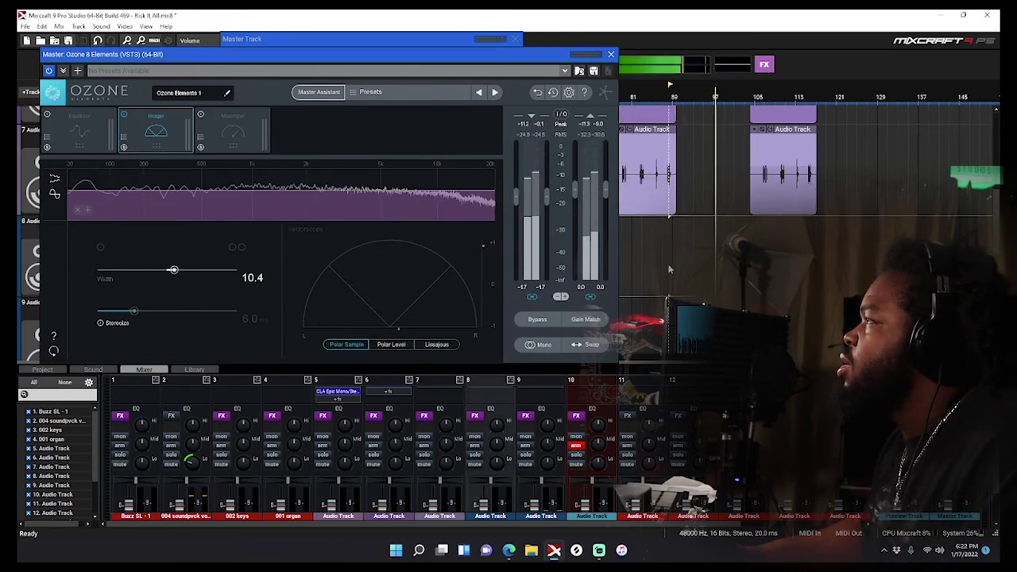
{"action": "key", "text": "space"}
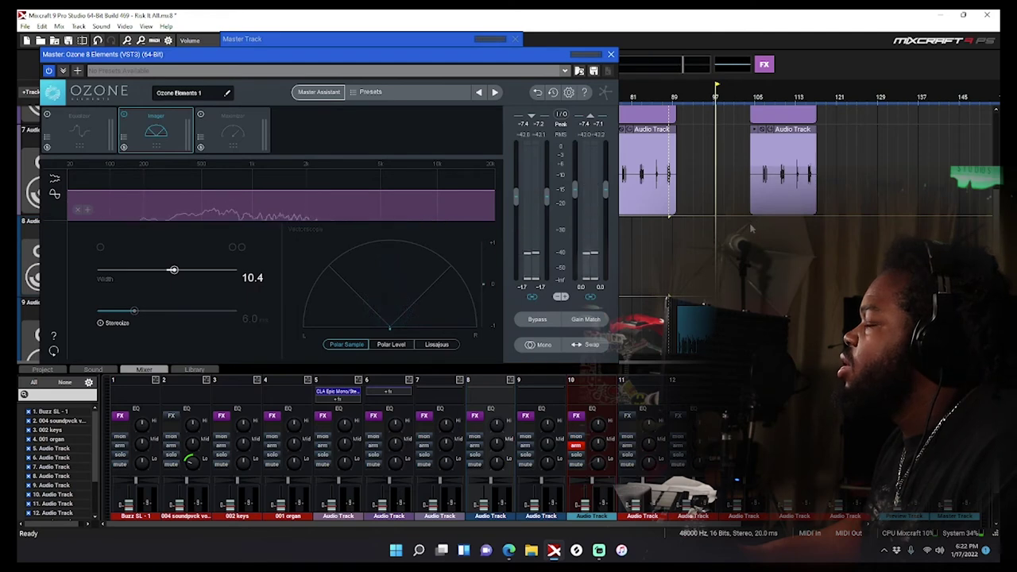
Play the mix from the start of track 7's last clip, and return the playhead to the start of track 9's clip
{"action": "left_click", "coordinate": [751, 229]}
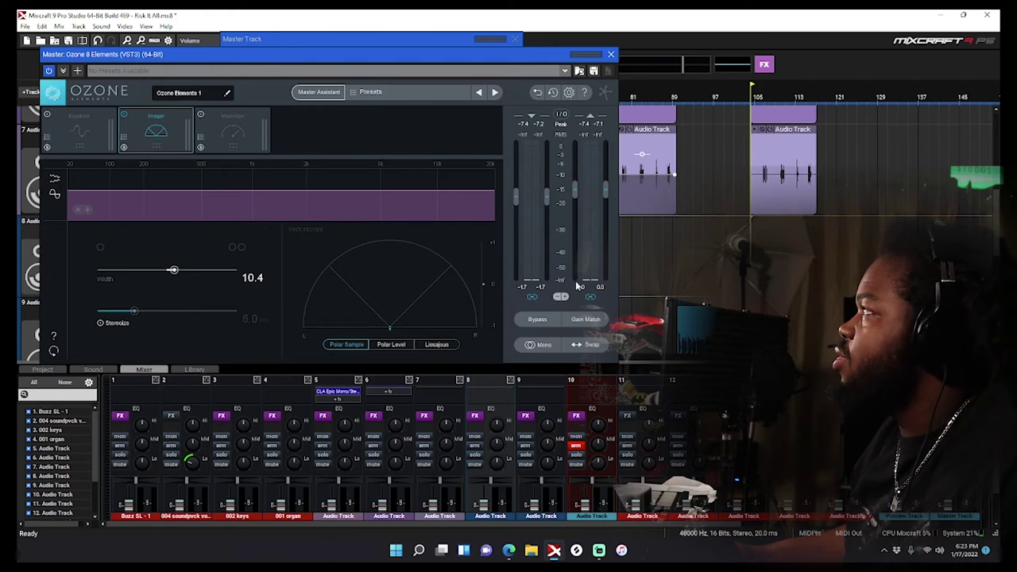
{"action": "key", "text": "space"}
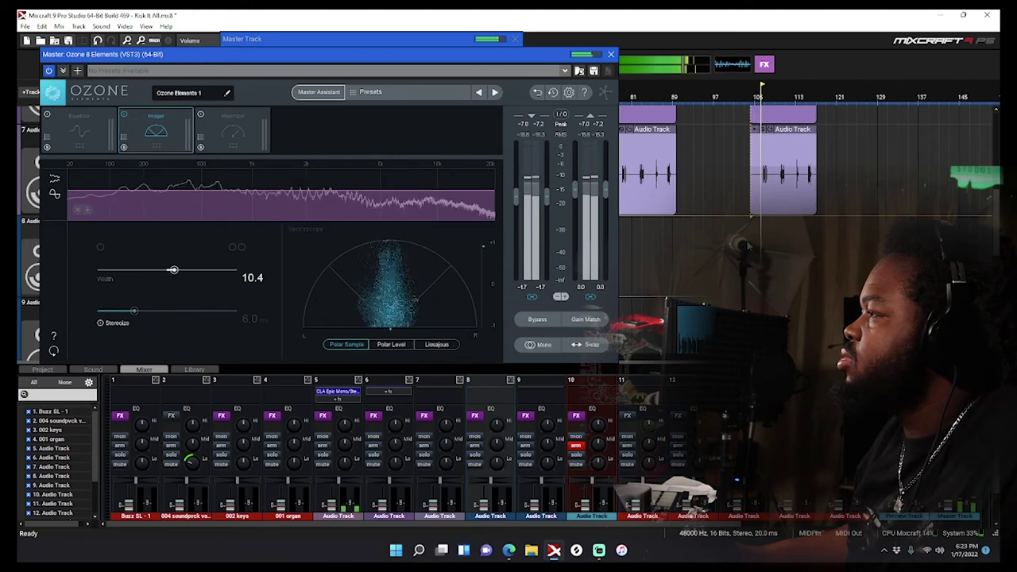
{"action": "key", "text": "space"}
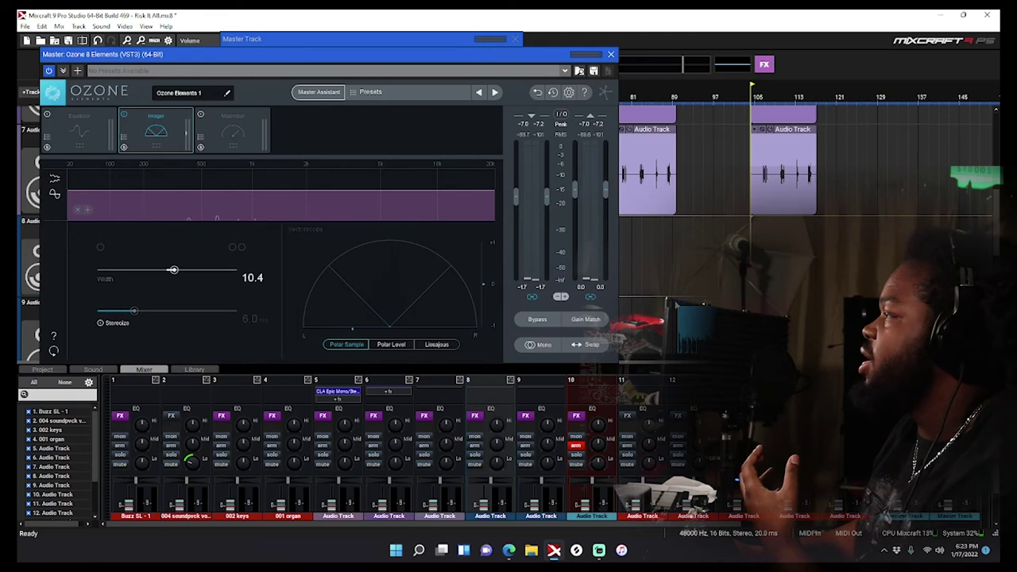
{"action": "left_click", "coordinate": [677, 288]}
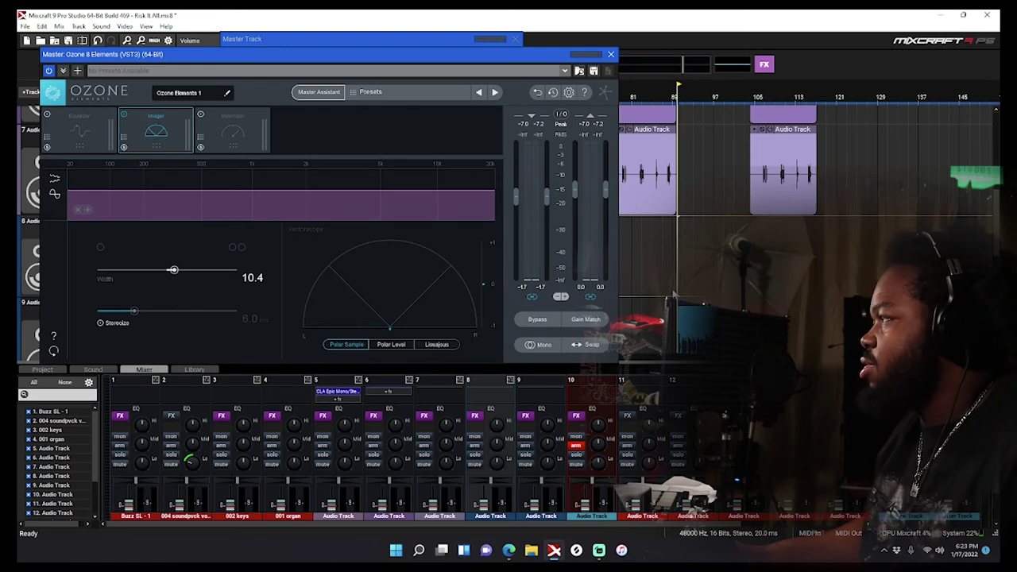
Play the mix through the master track's Ozone 8 Elements from the playhead, stop playback and close the plug-in
{"action": "key", "text": "space"}
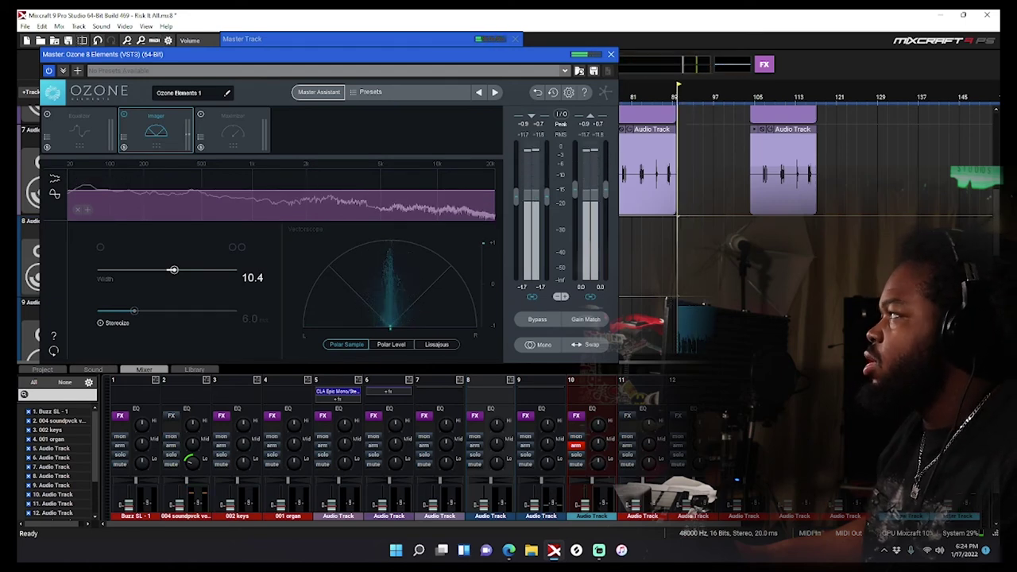
{"action": "scroll", "coordinate": [795, 230], "scroll_direction": "down", "scroll_amount": 3}
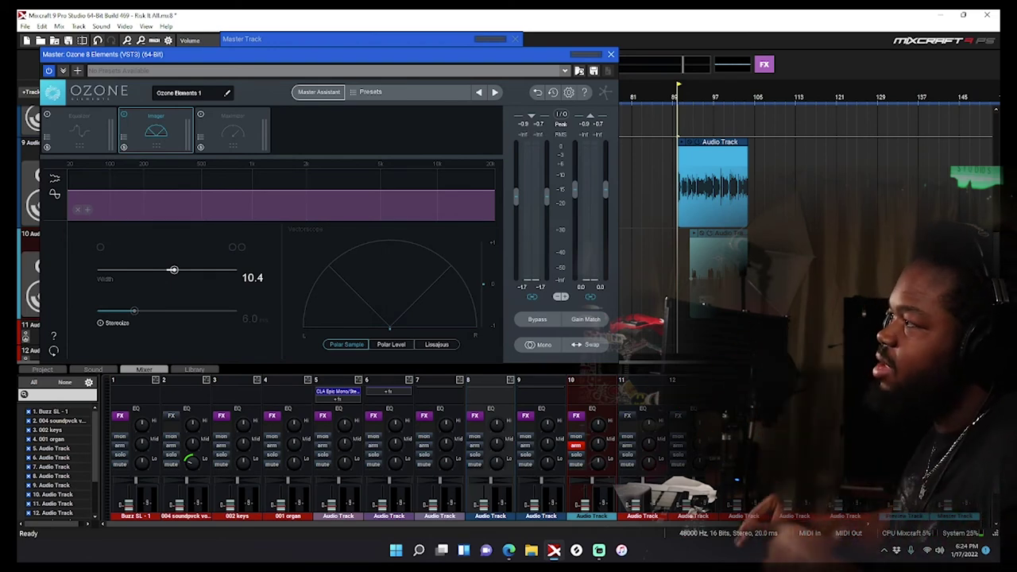
{"action": "left_click", "coordinate": [610, 55]}
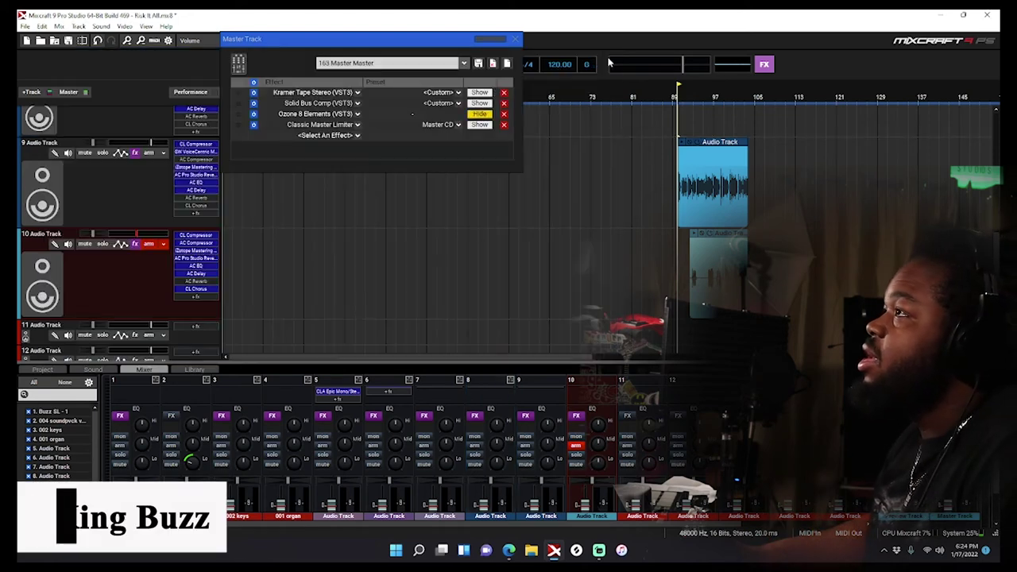
Adjust the threshold of the master track's Classic Master Limiter while the mix plays, and close the limiter and the master effects list
{"action": "left_click", "coordinate": [479, 125]}
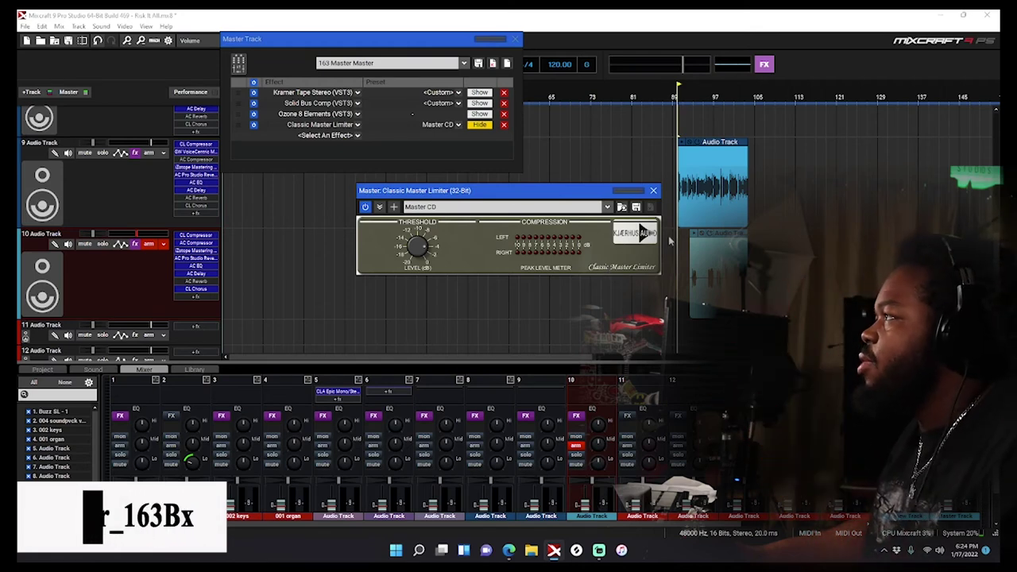
{"action": "key", "text": "space"}
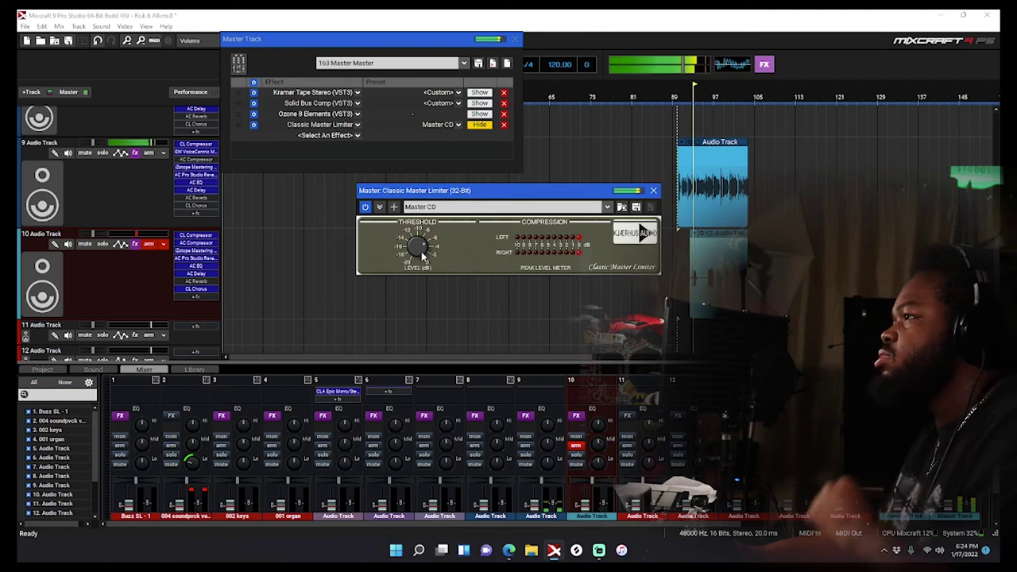
{"action": "left_click_drag", "start_coordinate": [419, 255], "coordinate": [423, 248]}
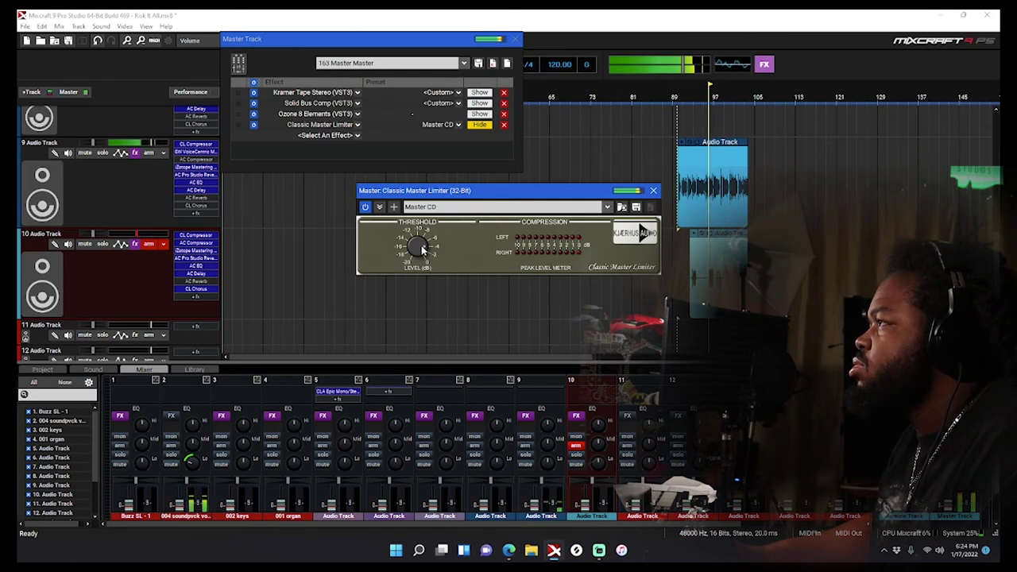
{"action": "key", "text": "space"}
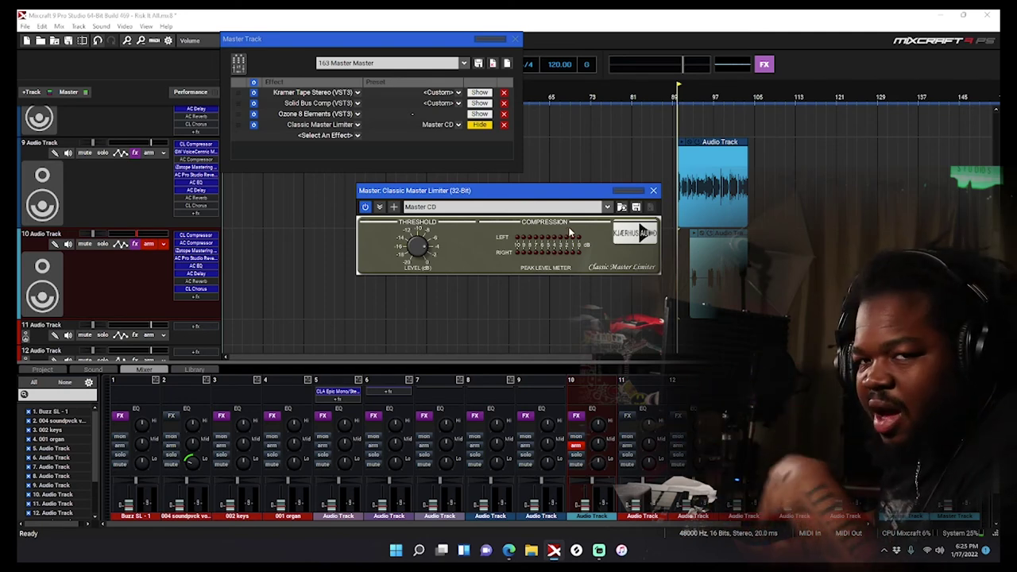
{"action": "left_click", "coordinate": [652, 191]}
{"action": "left_click", "coordinate": [514, 39]}
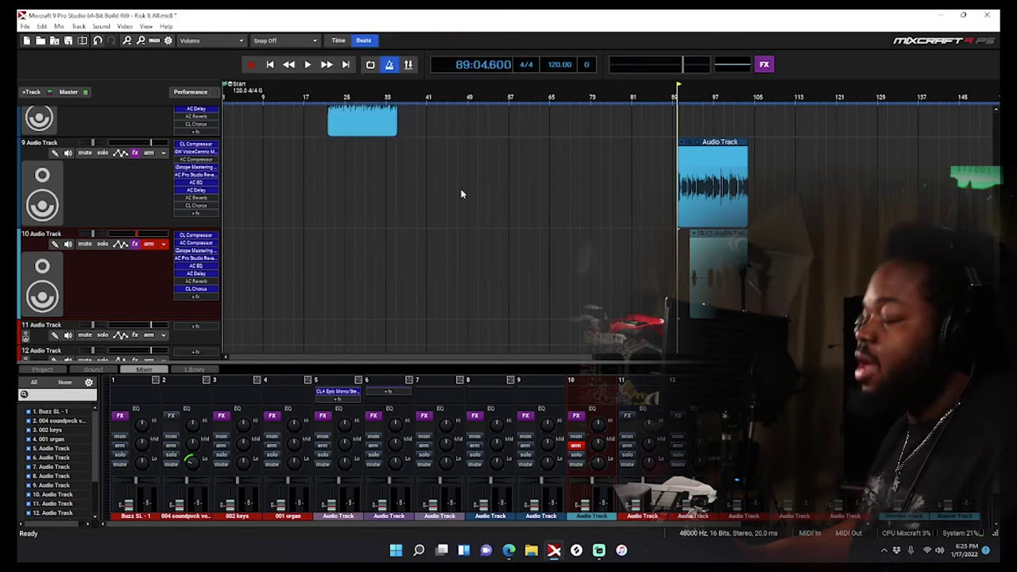
Save the project under the new name Risk It All 2.0
{"action": "left_click", "coordinate": [24, 26]}
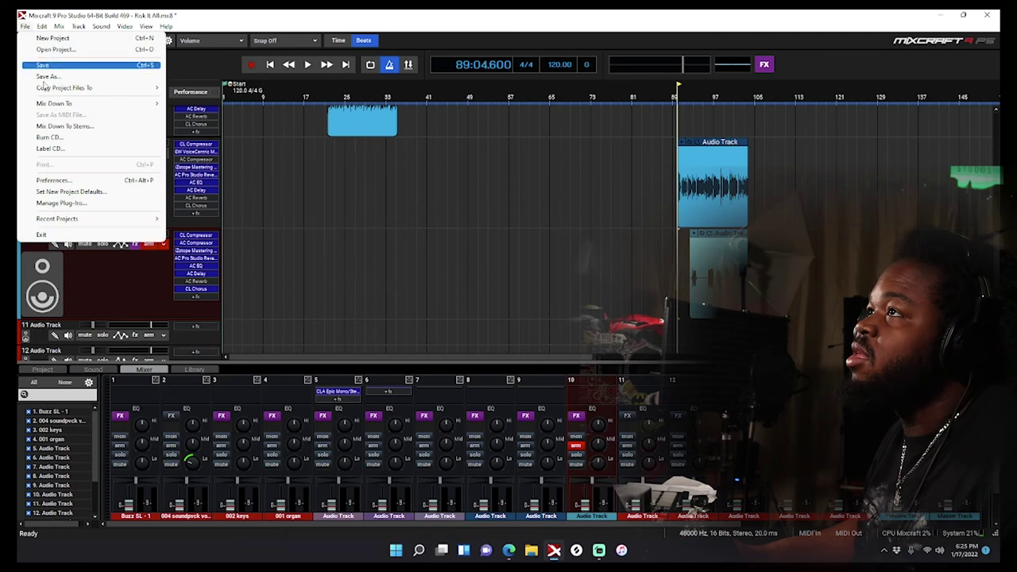
{"action": "left_click", "coordinate": [53, 81]}
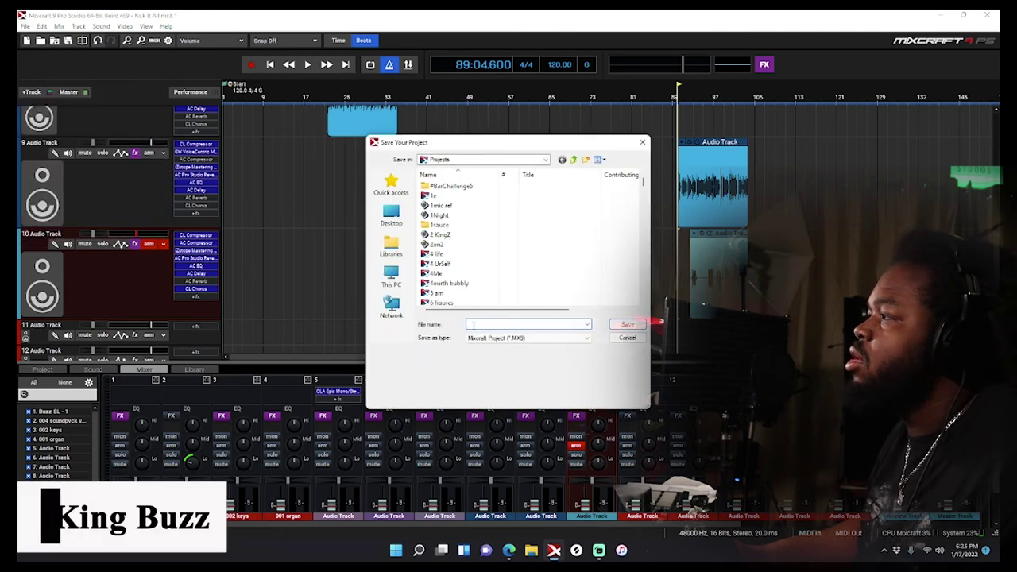
{"action": "type", "text": "Risk It All"}
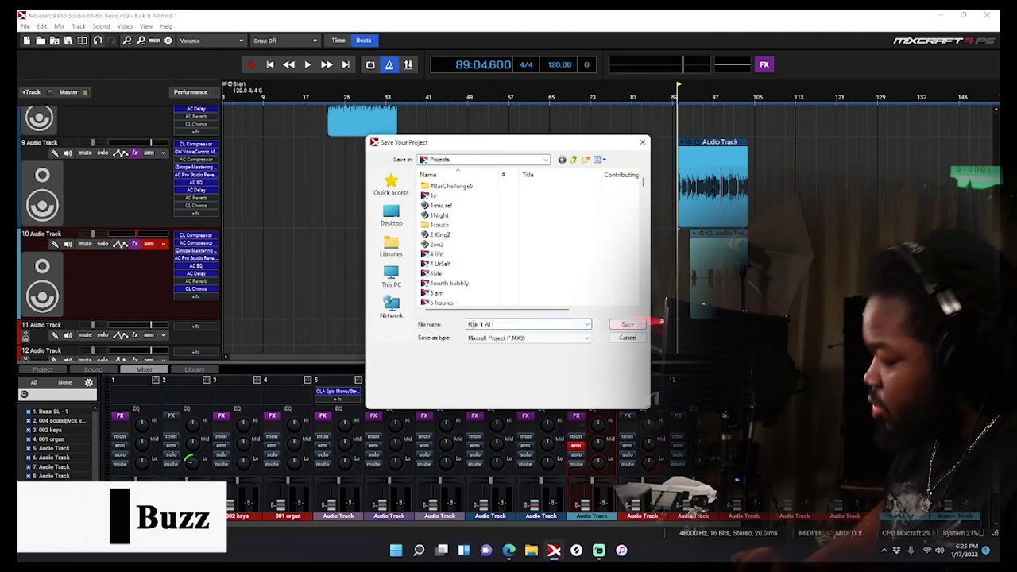
{"action": "type", "text": " 2.0"}
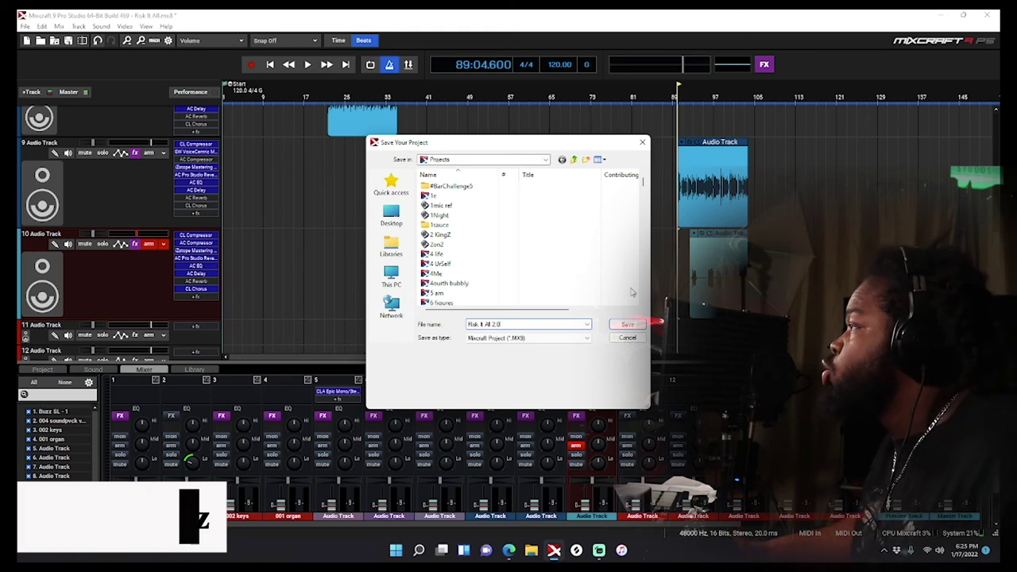
{"action": "left_click", "coordinate": [626, 324]}
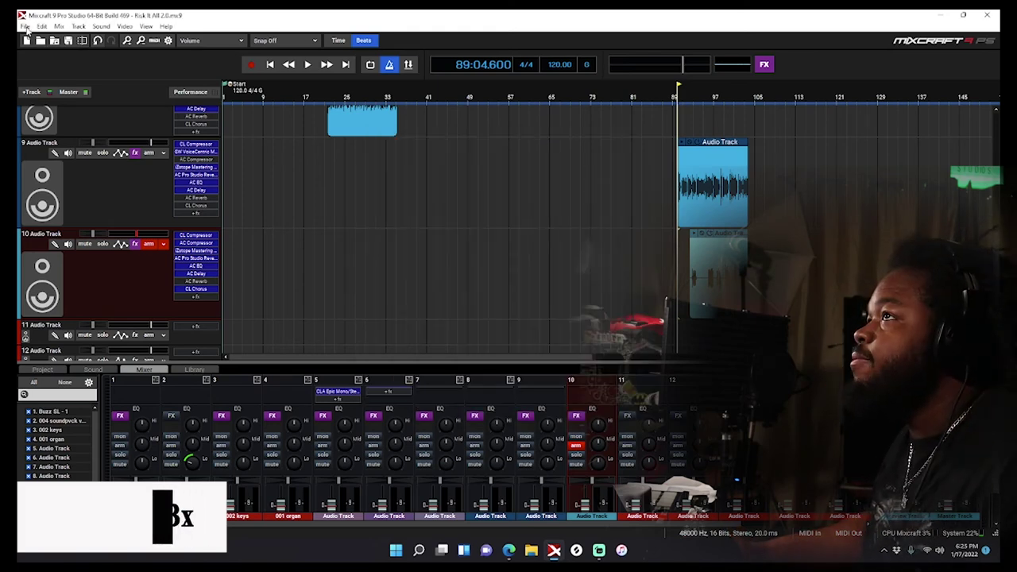
Mix the project down to a WAV file named RIA 2.0 and confirm the sound device preferences
{"action": "left_click", "coordinate": [25, 25]}
{"action": "mouse_move", "coordinate": [56, 110]}
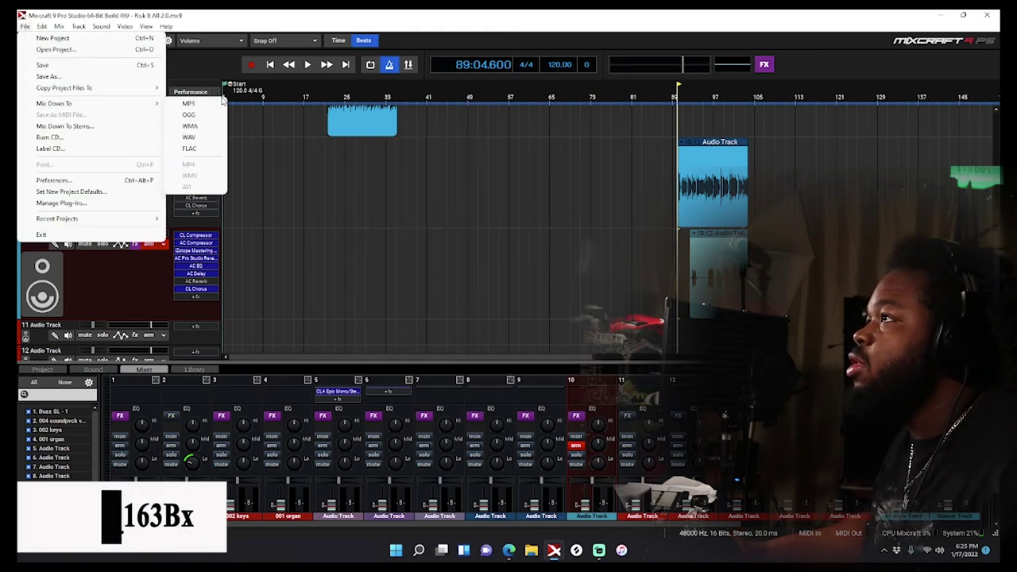
{"action": "left_click", "coordinate": [191, 135]}
{"action": "left_click", "coordinate": [491, 160]}
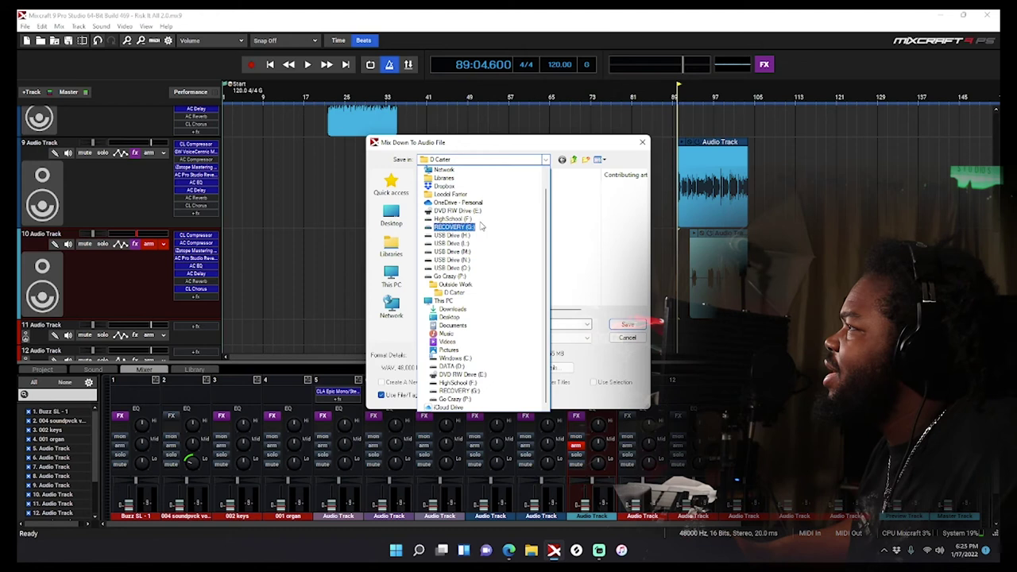
{"action": "left_click", "coordinate": [453, 283]}
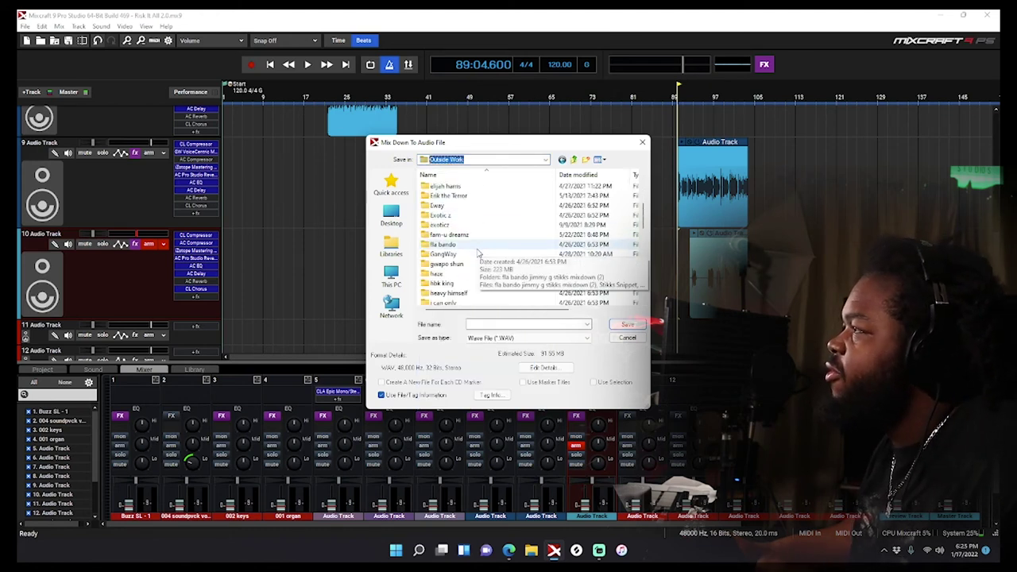
{"action": "left_click", "coordinate": [627, 337]}
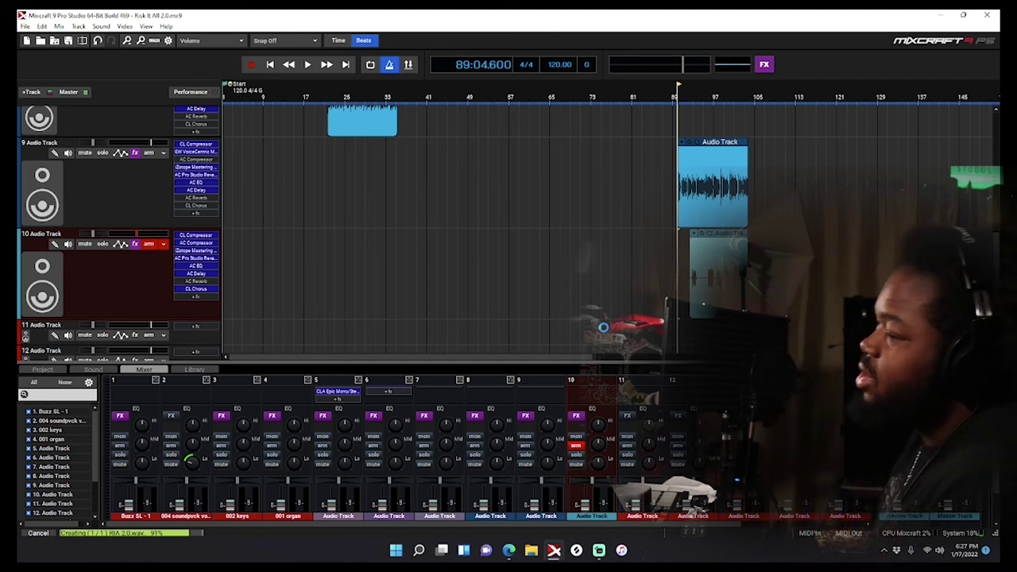
{"action": "left_click", "coordinate": [493, 321]}
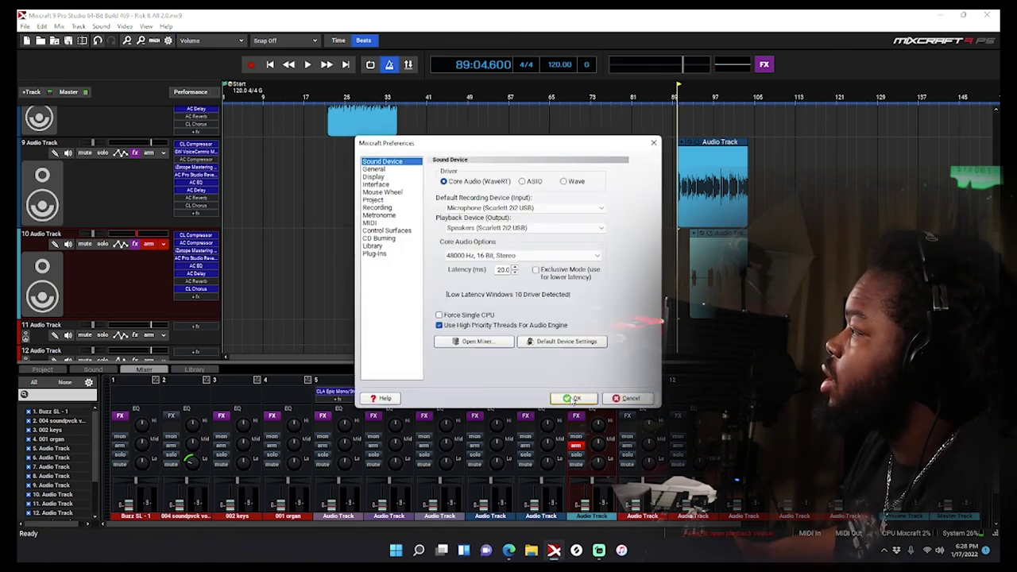
{"action": "left_click", "coordinate": [573, 399]}
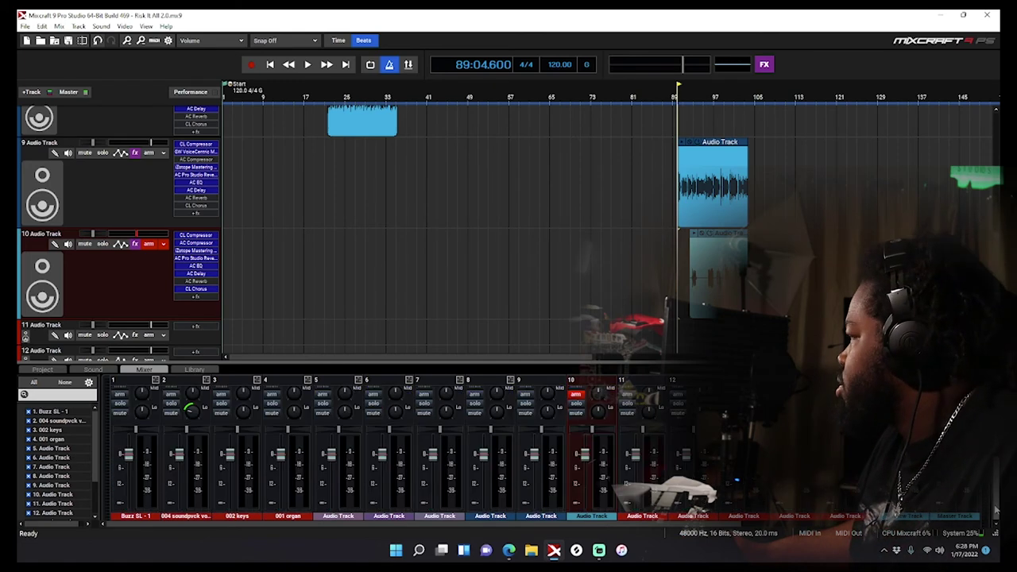
Bypass all master track effects and play the mix from the start of track 9's clip to hear it unmastered
{"action": "left_click", "coordinate": [764, 64]}
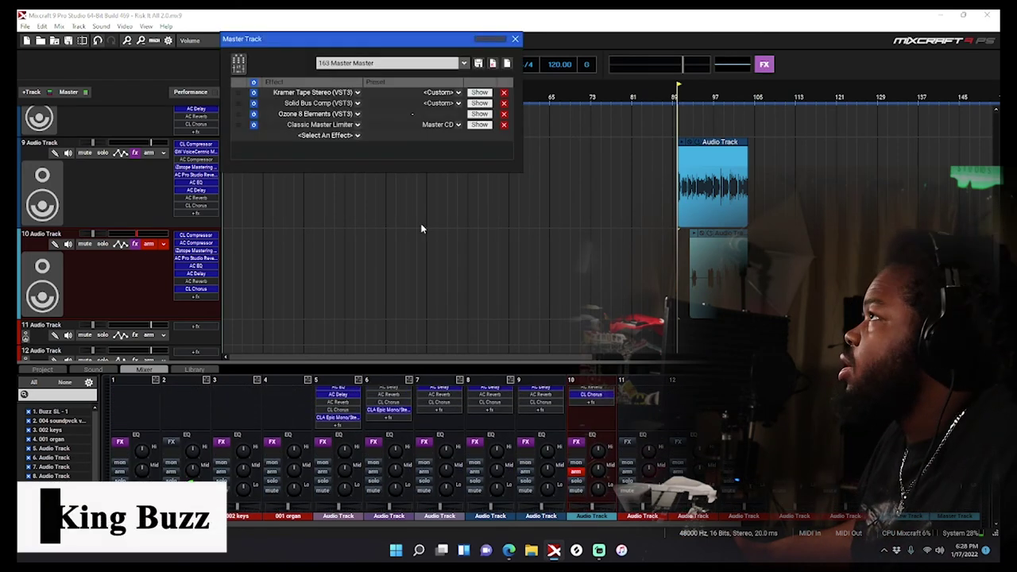
{"action": "left_click", "coordinate": [253, 83]}
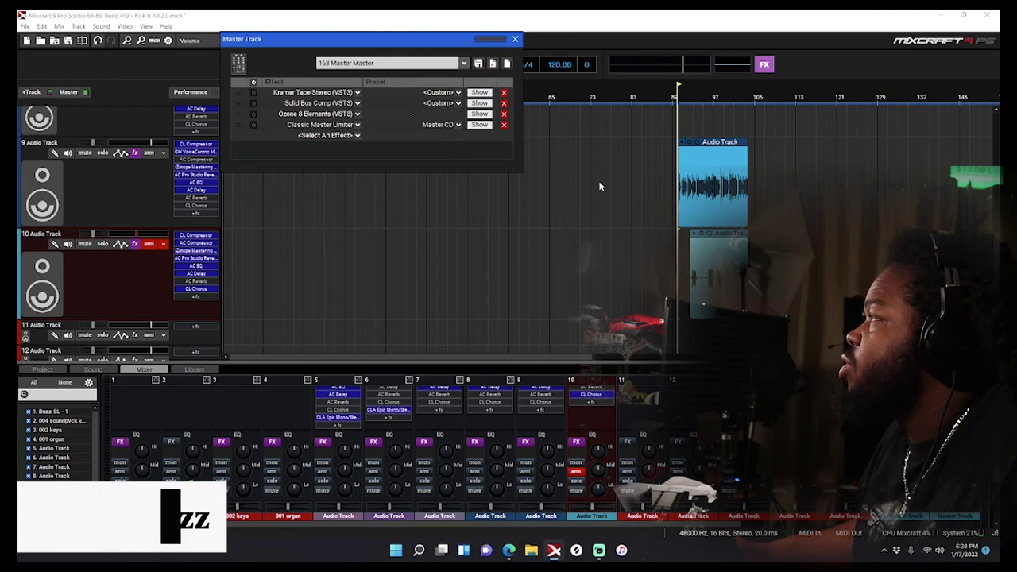
{"action": "left_click", "coordinate": [679, 247]}
{"action": "key", "text": "space"}
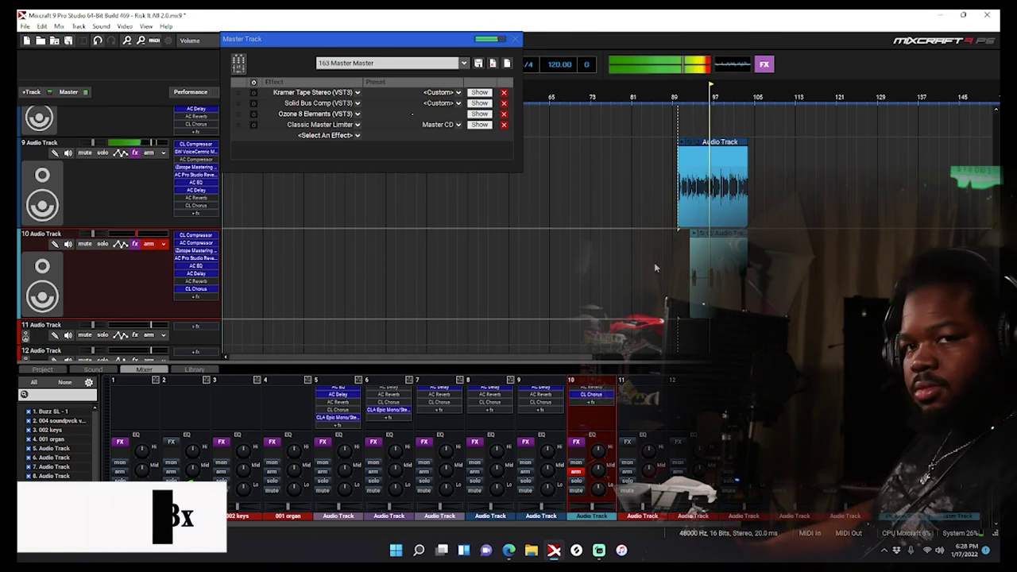
{"action": "key", "text": "space"}
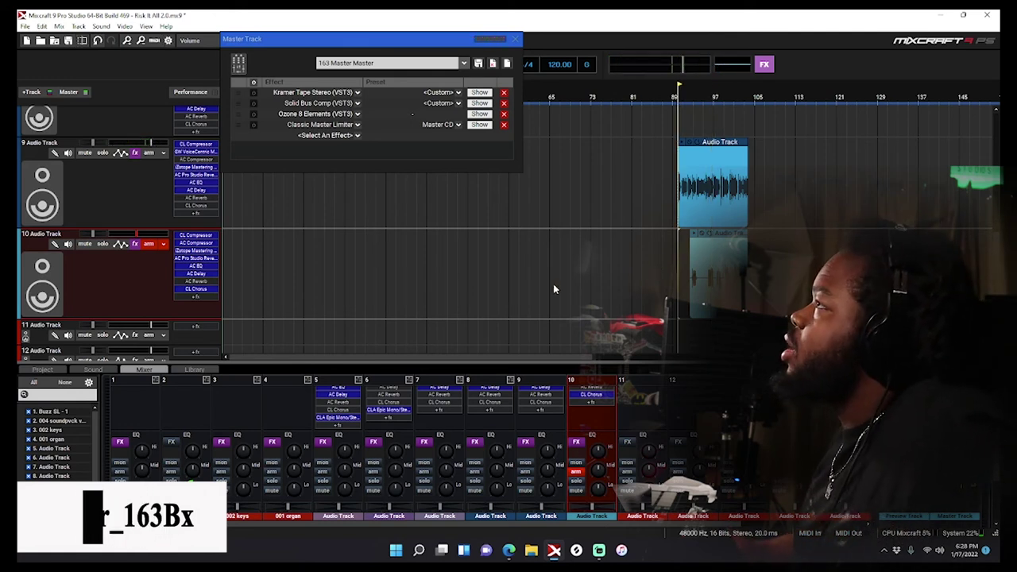
Re-enable the master effects, compare the playing mix with the whole chain off and on, and close the effects list
{"action": "left_click", "coordinate": [254, 82]}
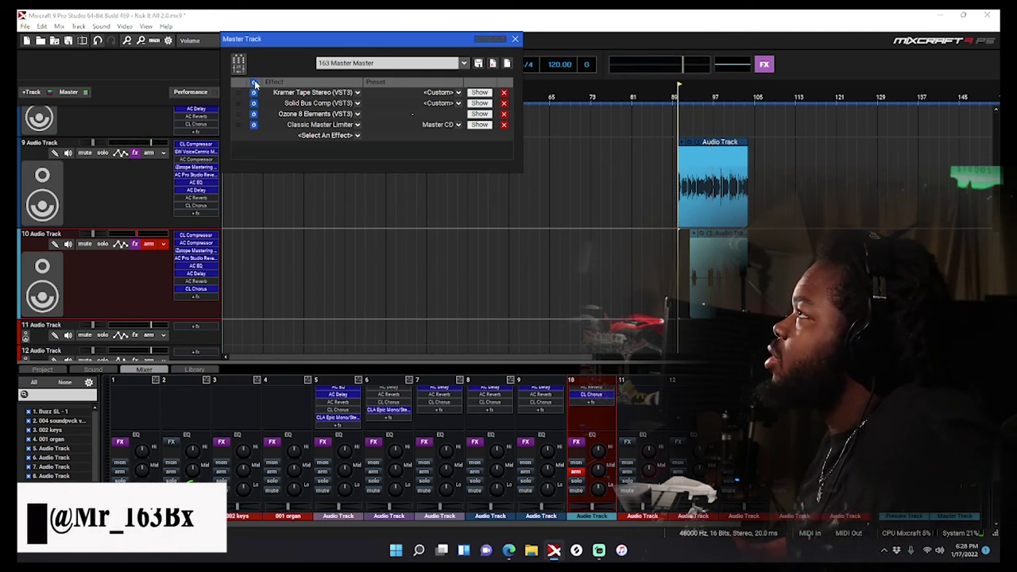
{"action": "key", "text": "space"}
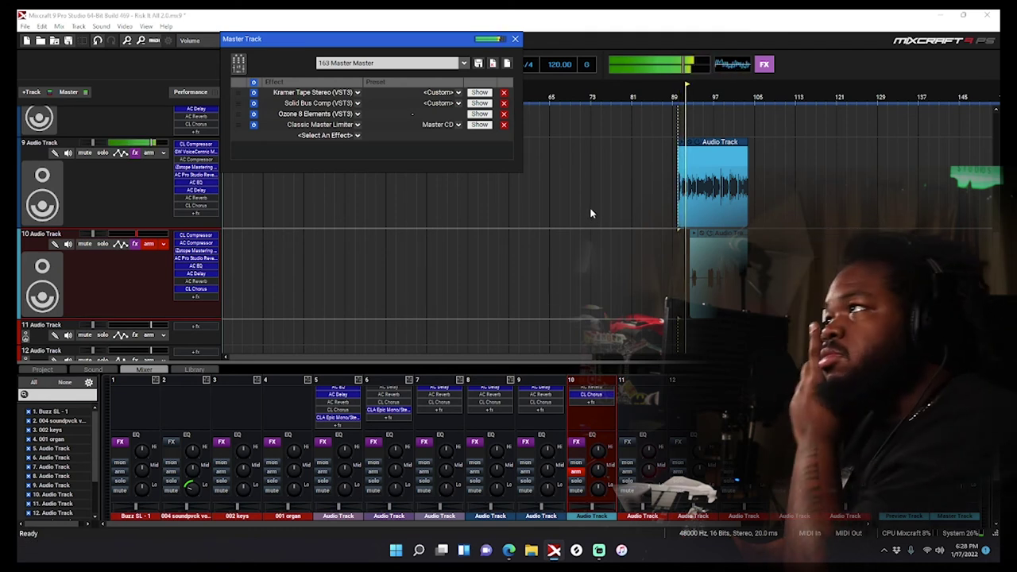
{"action": "left_click", "coordinate": [254, 82]}
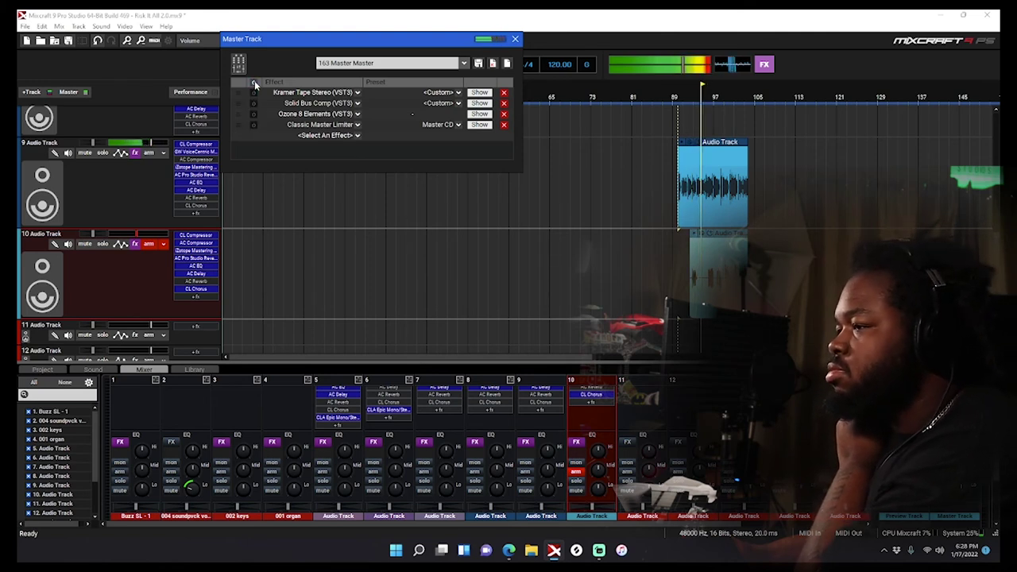
{"action": "left_click", "coordinate": [254, 81]}
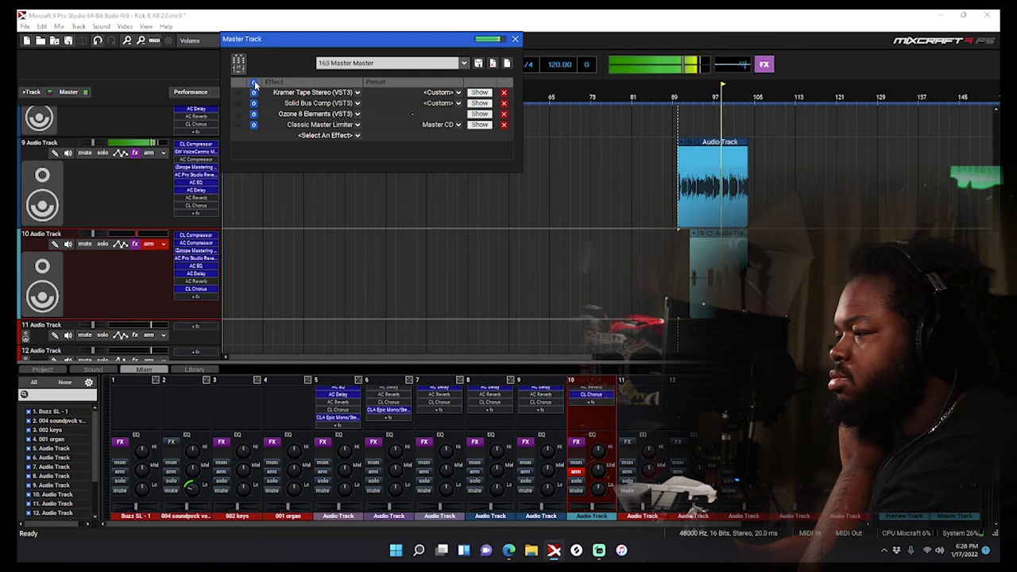
{"action": "key", "text": "space"}
{"action": "left_click", "coordinate": [515, 40]}
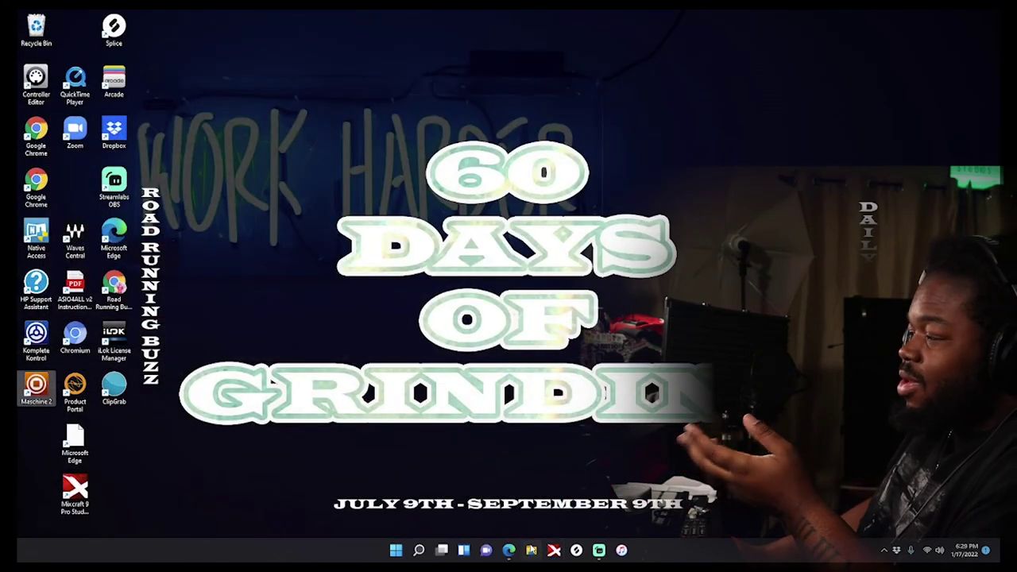
Open the Me N My Friends folder inside Ambition Studio on the Go Crazy (P:) drive in File Explorer
{"action": "left_click", "coordinate": [531, 550]}
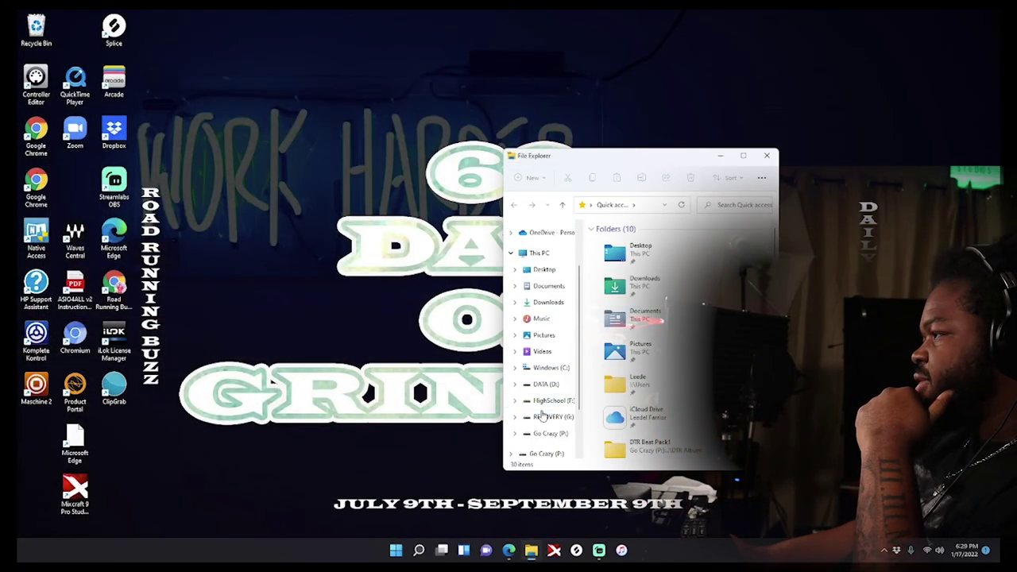
{"action": "left_click", "coordinate": [549, 433]}
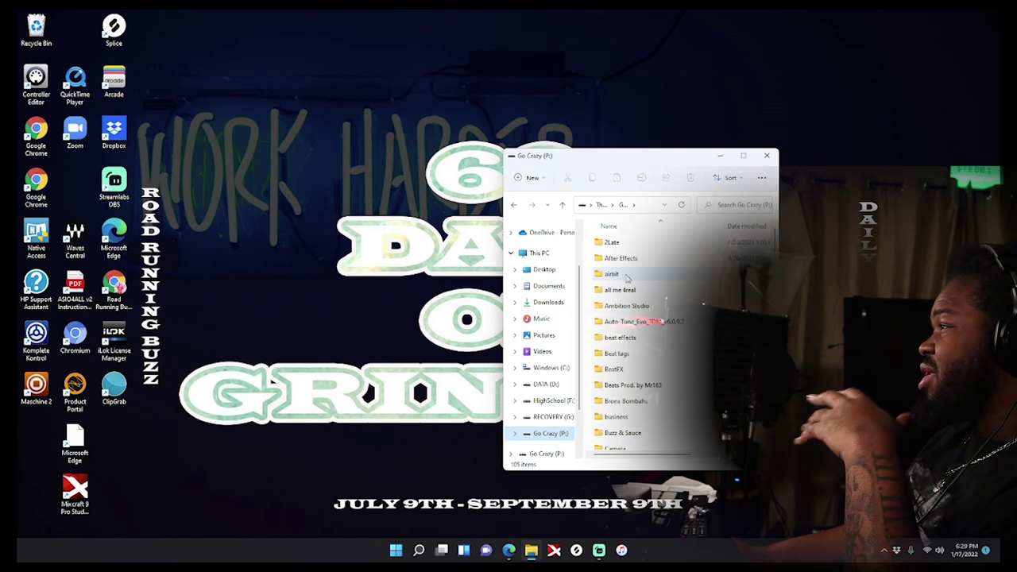
{"action": "double_click", "coordinate": [630, 306]}
{"action": "scroll", "coordinate": [632, 312], "scroll_direction": "down", "scroll_amount": 5}
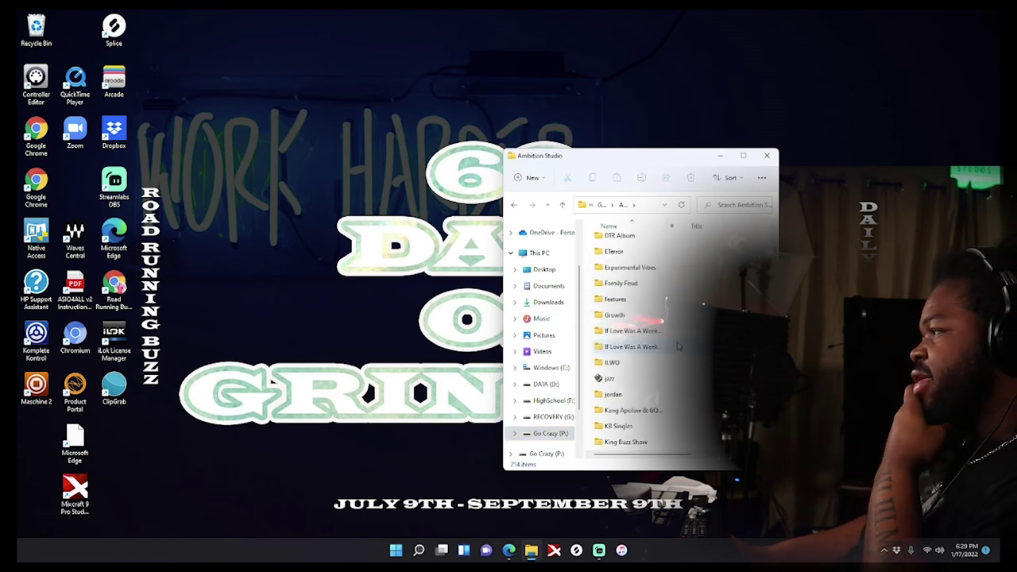
{"action": "scroll", "coordinate": [677, 347], "scroll_direction": "down", "scroll_amount": 2}
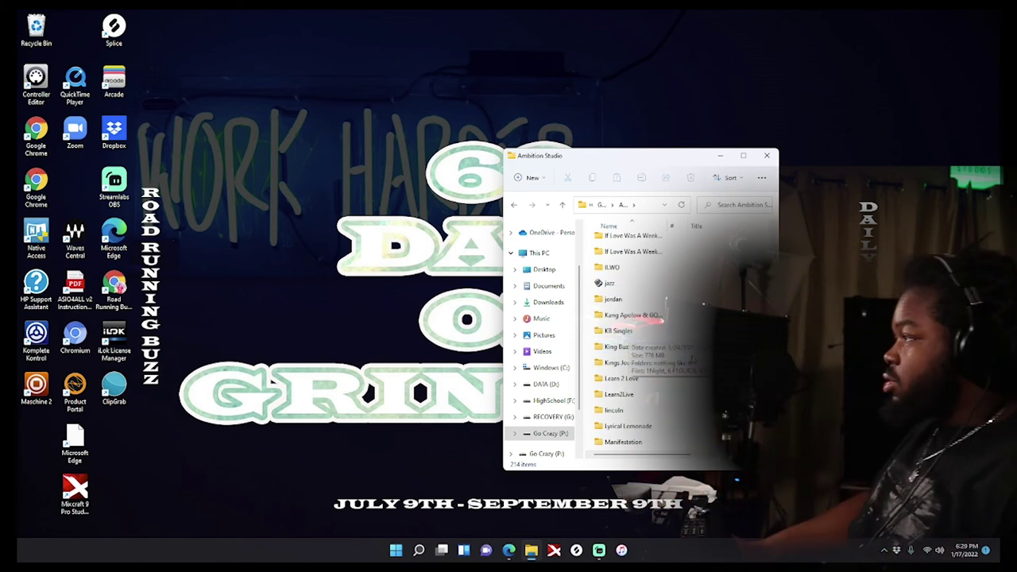
{"action": "scroll", "coordinate": [627, 326], "scroll_direction": "down", "scroll_amount": 3}
{"action": "double_click", "coordinate": [635, 316]}
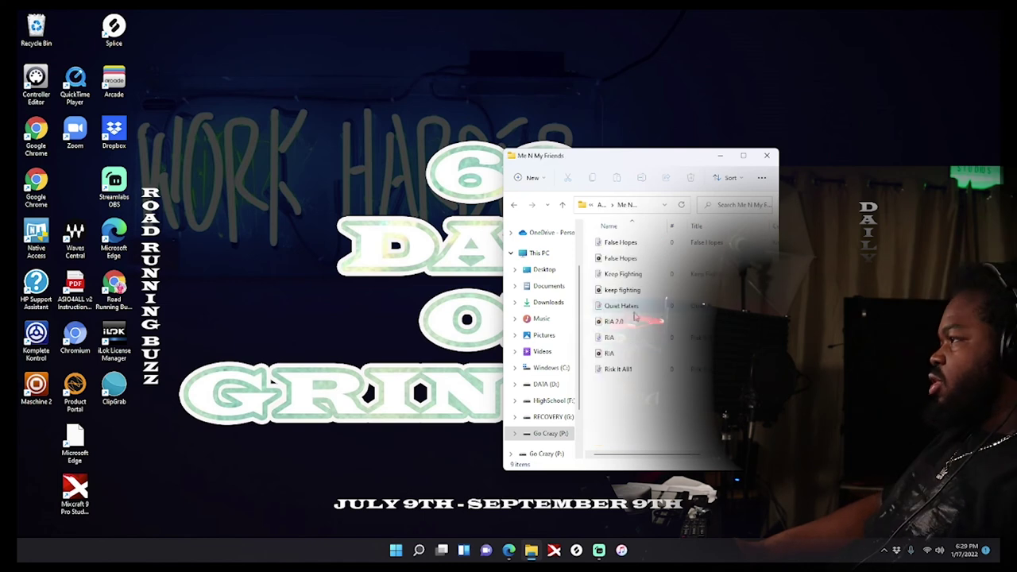
Play the earlier RIA audio file from about 0:27, and start playing RIA 2.0 to compare the two mixes
{"action": "double_click", "coordinate": [613, 354]}
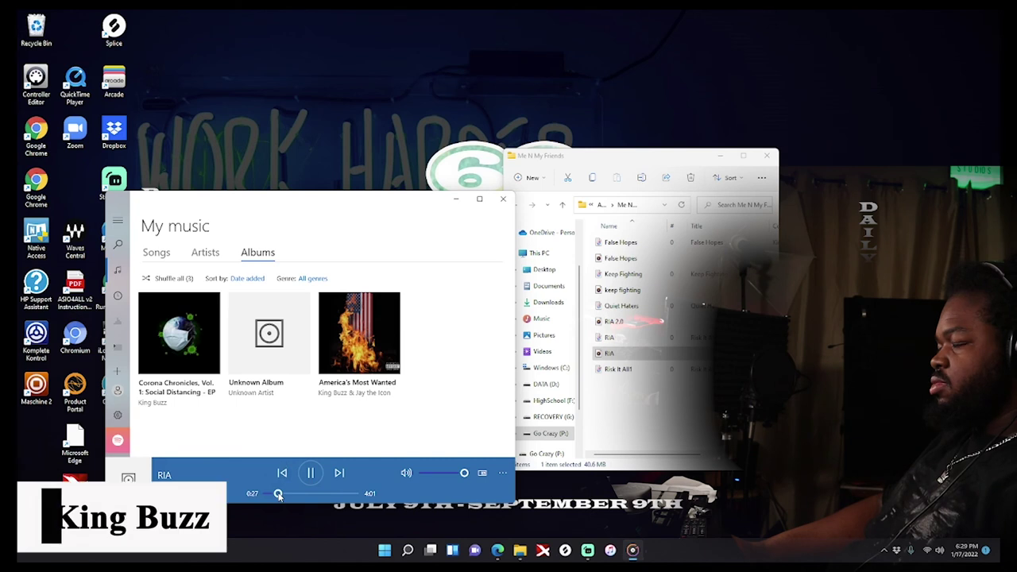
{"action": "left_click_drag", "start_coordinate": [278, 494], "coordinate": [277, 494]}
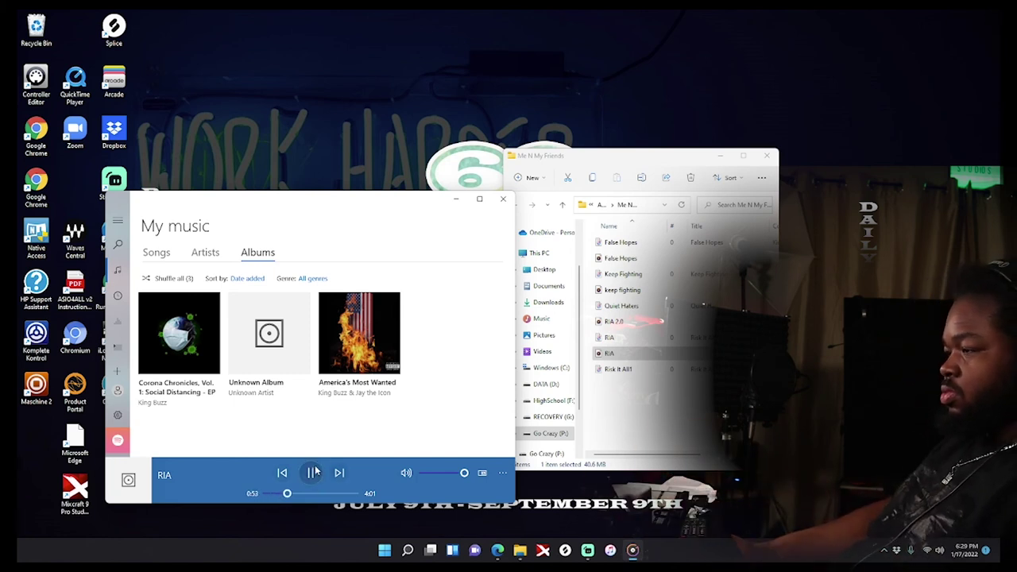
{"action": "double_click", "coordinate": [624, 323]}
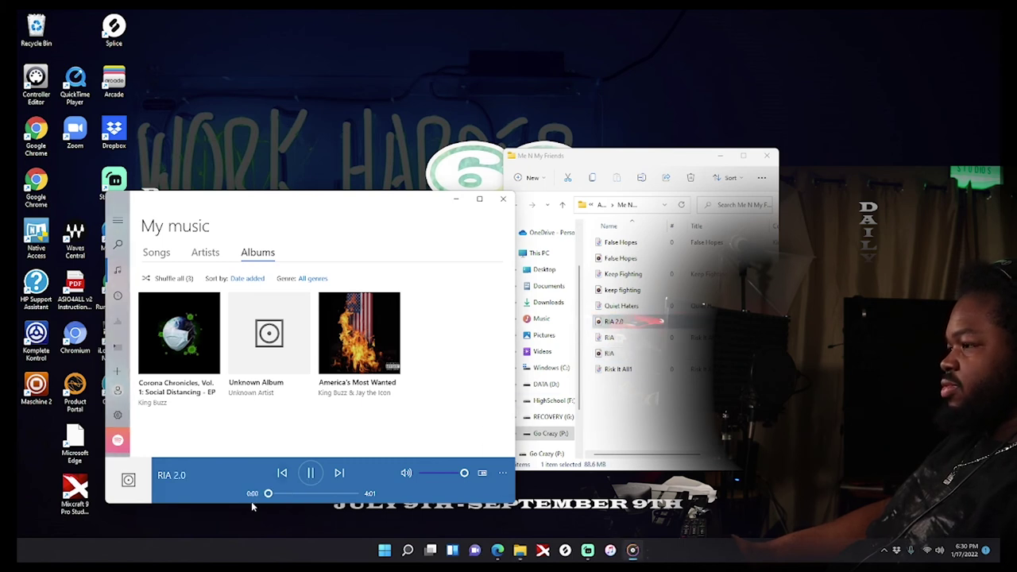